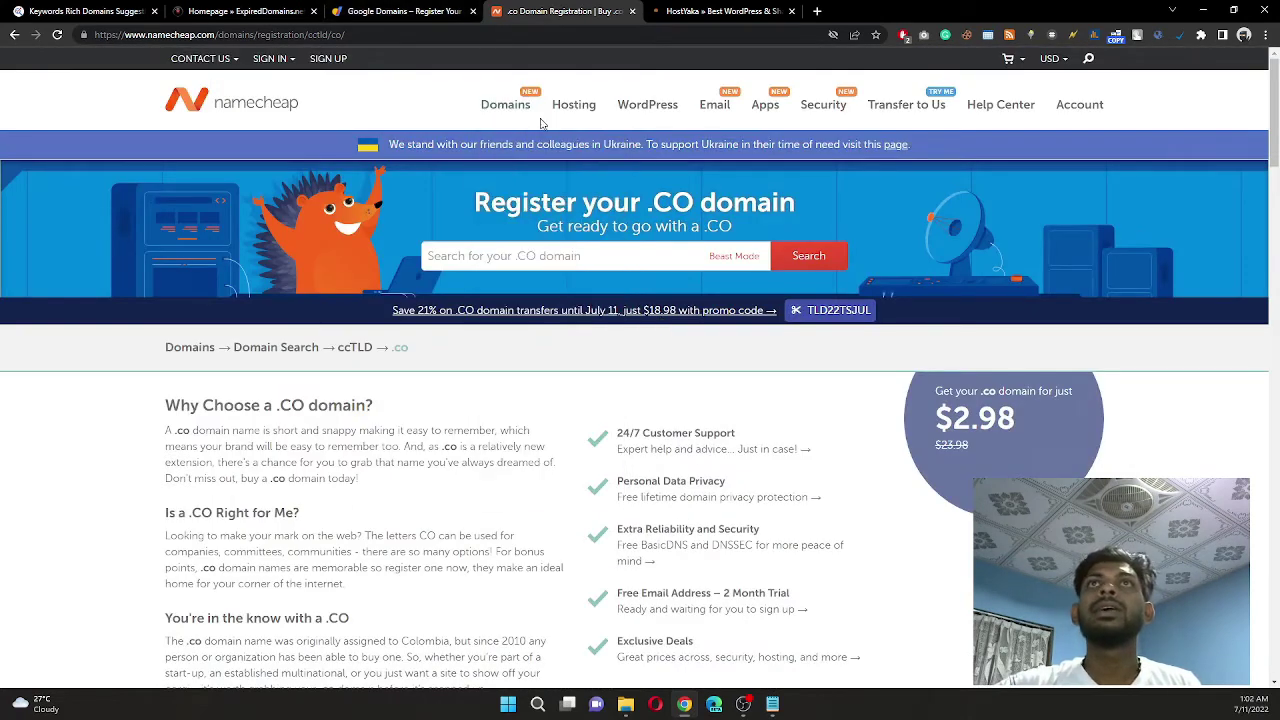
- Return to the SEOTools.lk keyword-rich domain suggestions page and review the tool's heading above the suggested domains
{"action": "left_click", "coordinate": [80, 12]}
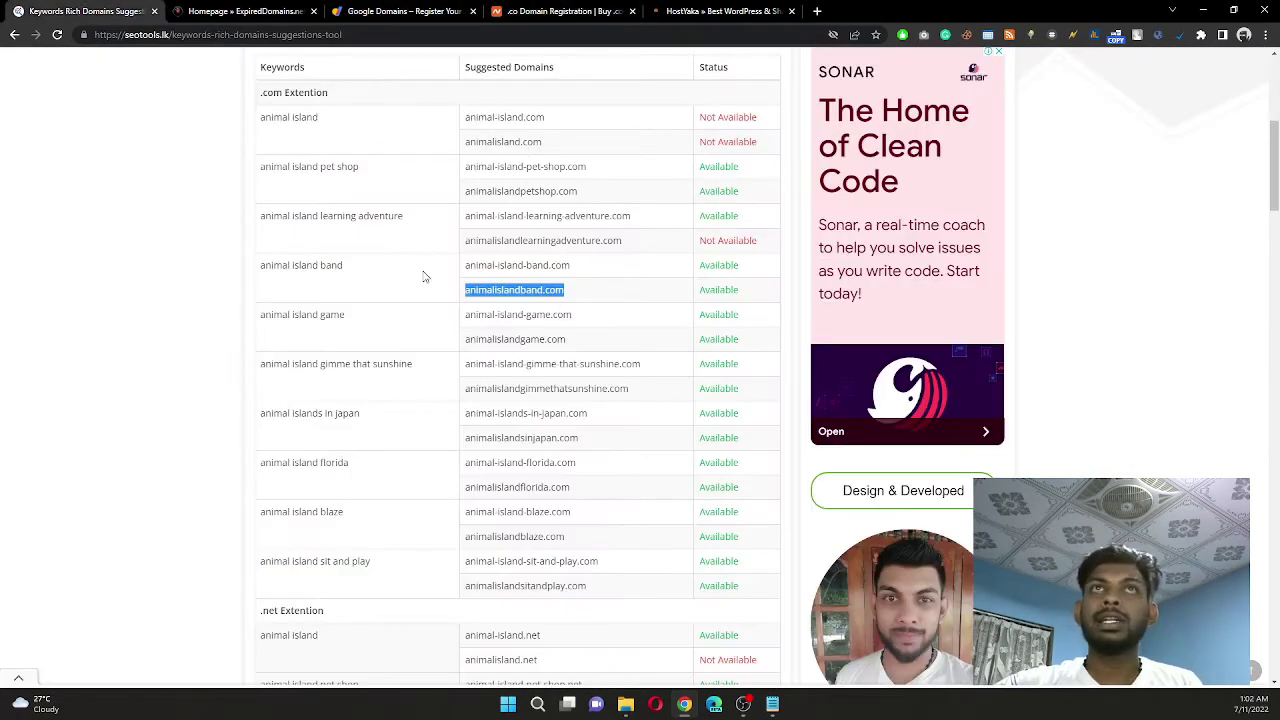
{"action": "scroll", "coordinate": [424, 277], "scroll_direction": "up", "scroll_amount": 5}
{"action": "left_click_drag", "start_coordinate": [328, 466], "coordinate": [609, 471]}
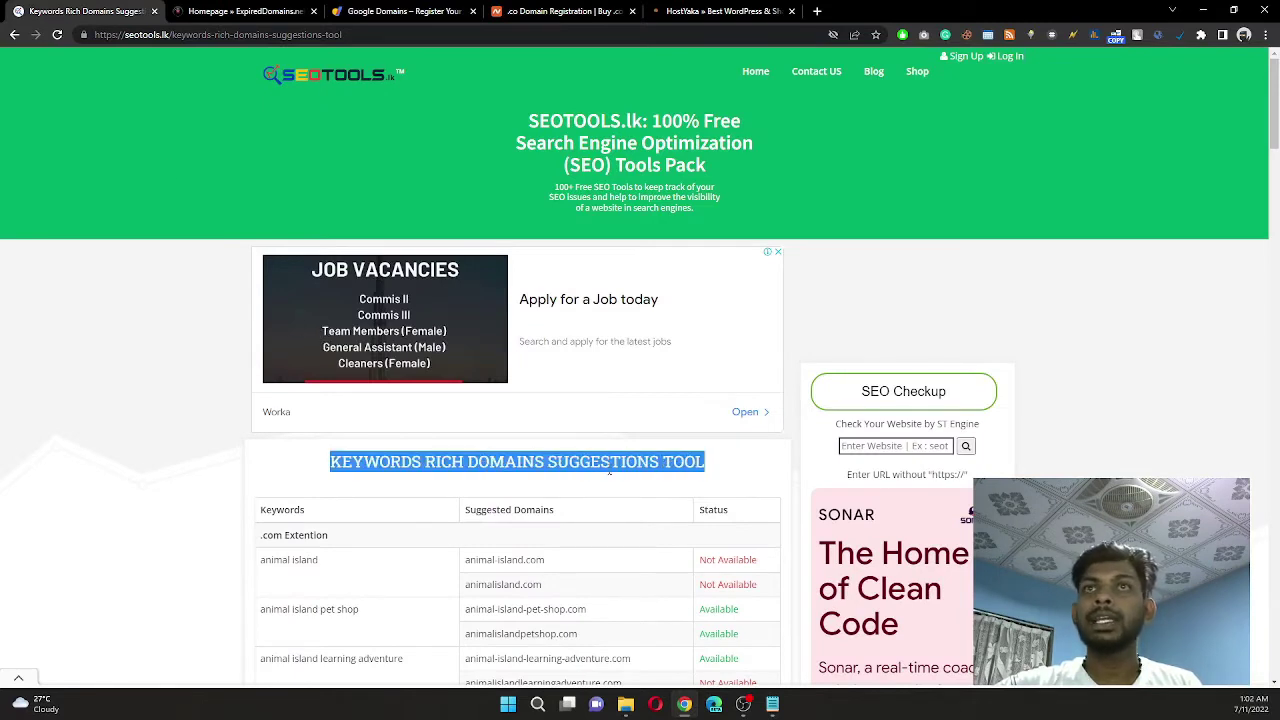
{"action": "left_click", "coordinate": [120, 366]}
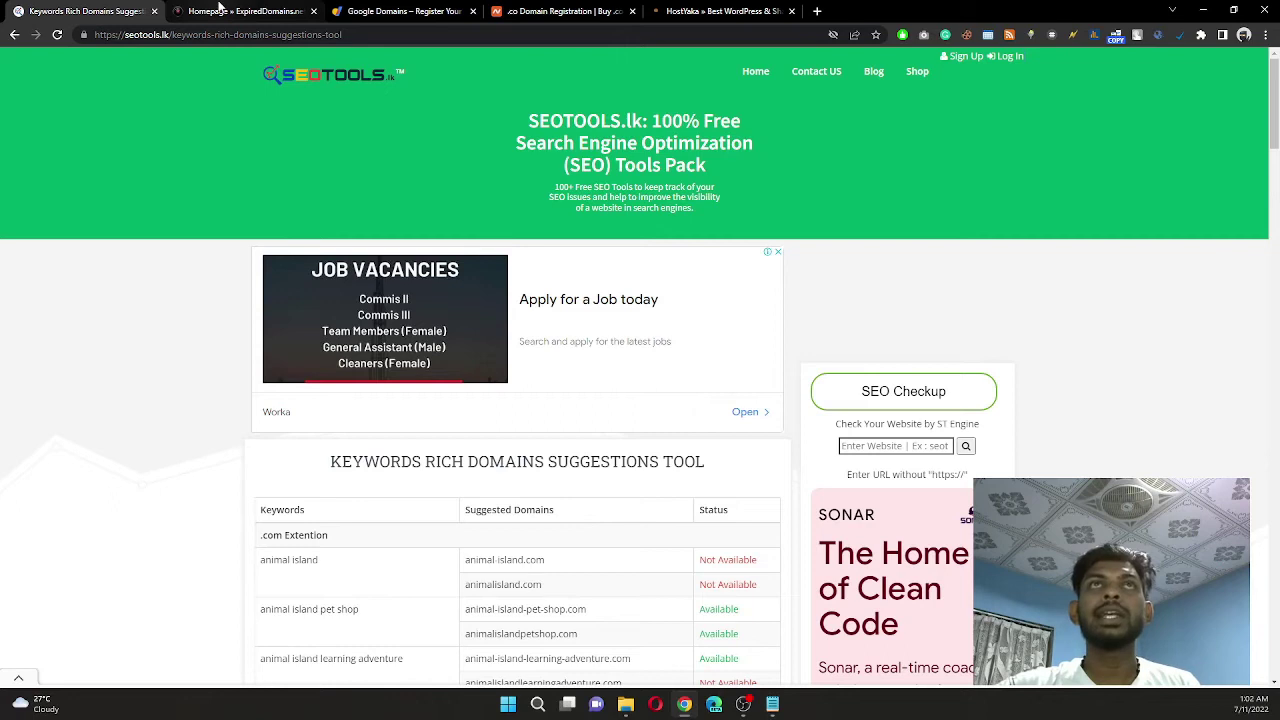
- Switch to ExpiredDomains.net, open the combined Deleted Domains list and look through its entries
{"action": "left_click", "coordinate": [227, 17]}
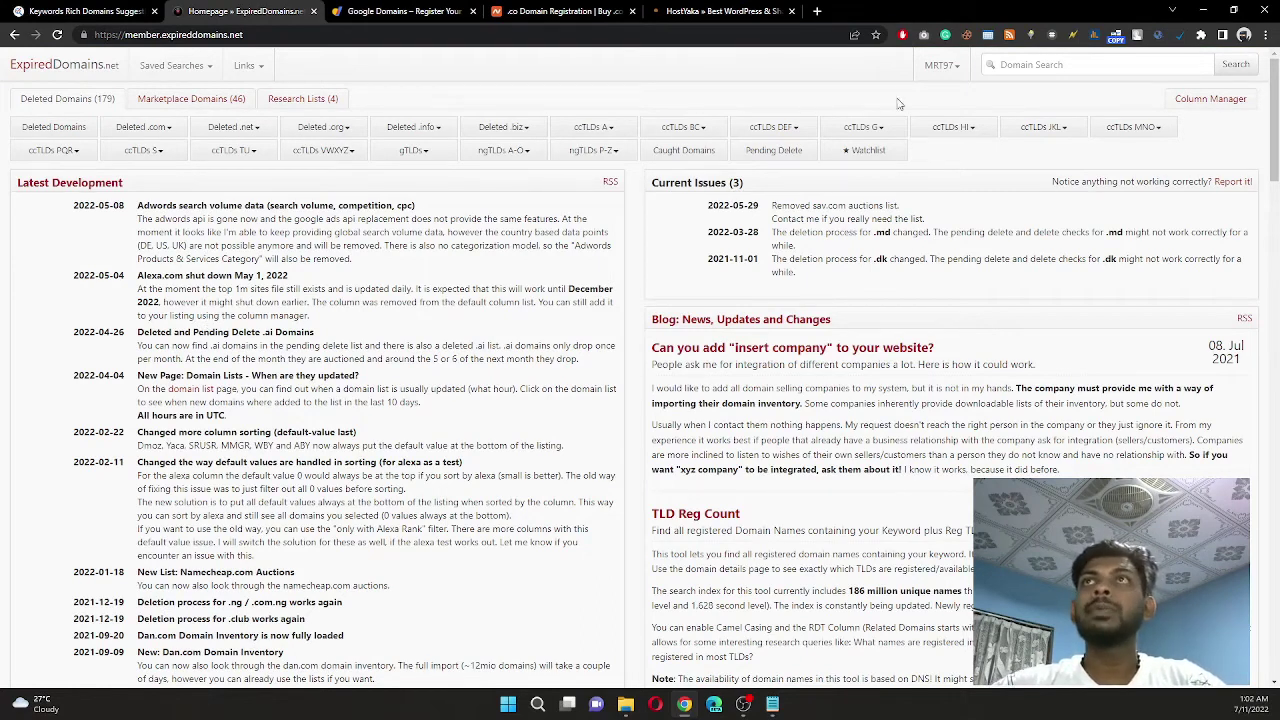
{"action": "left_click", "coordinate": [957, 66]}
{"action": "left_click", "coordinate": [957, 66]}
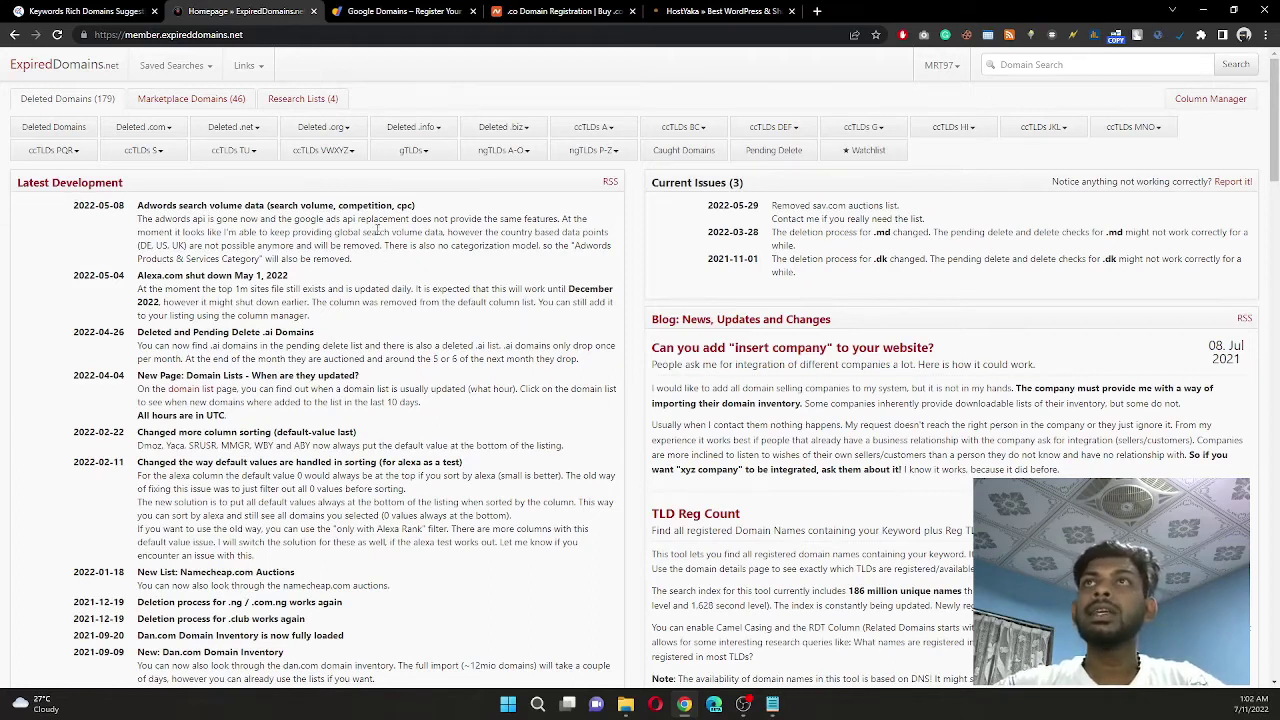
{"action": "left_click", "coordinate": [85, 133]}
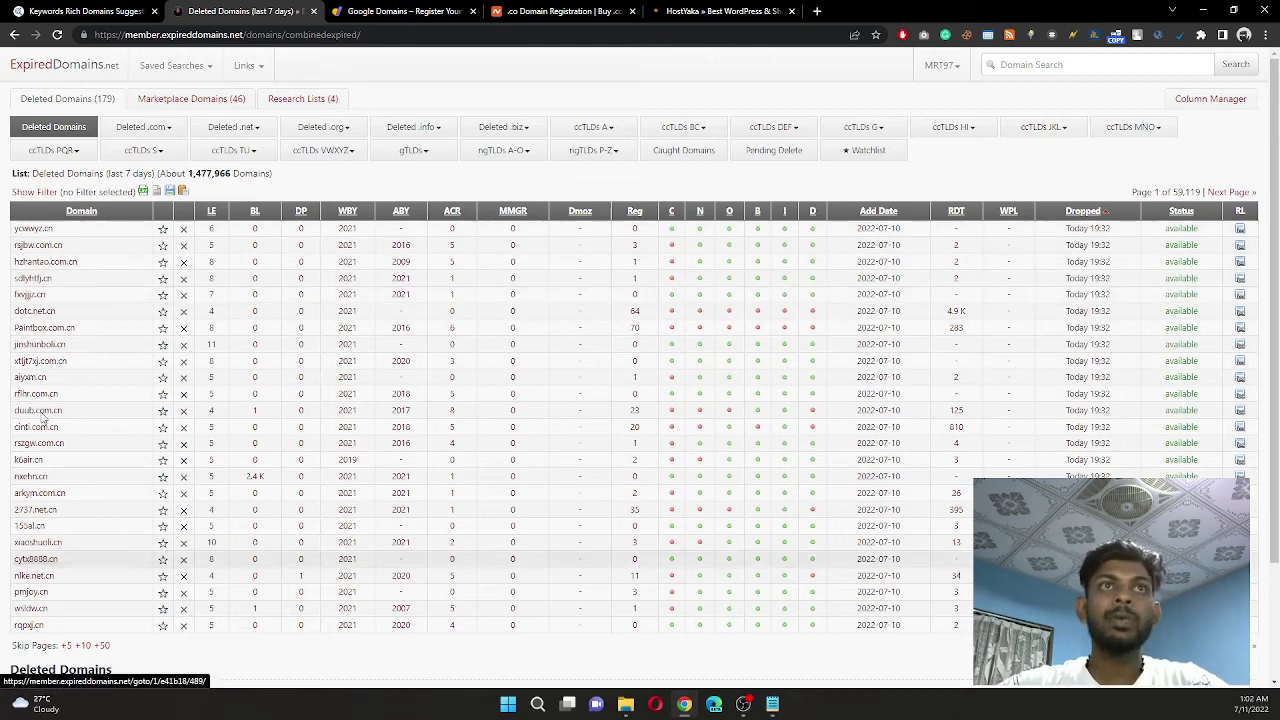
{"action": "scroll", "coordinate": [36, 558], "scroll_direction": "down", "scroll_amount": 2}
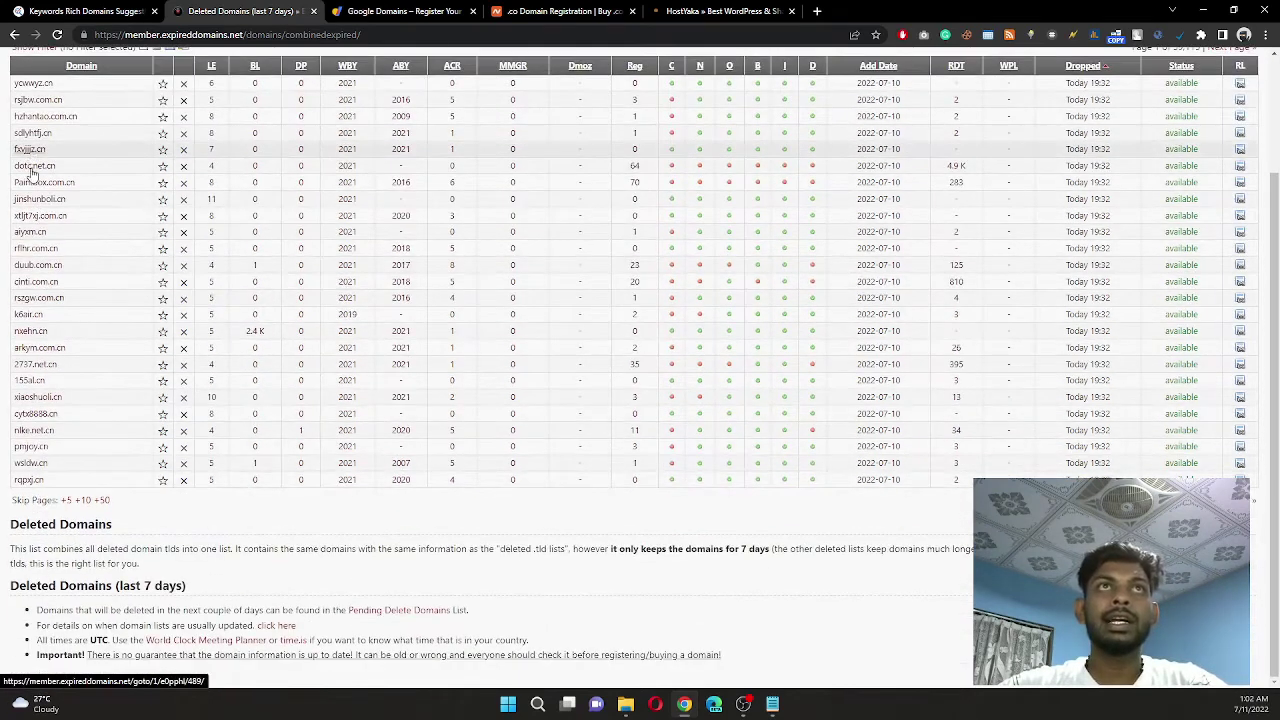
{"action": "scroll", "coordinate": [38, 172], "scroll_direction": "up", "scroll_amount": 1}
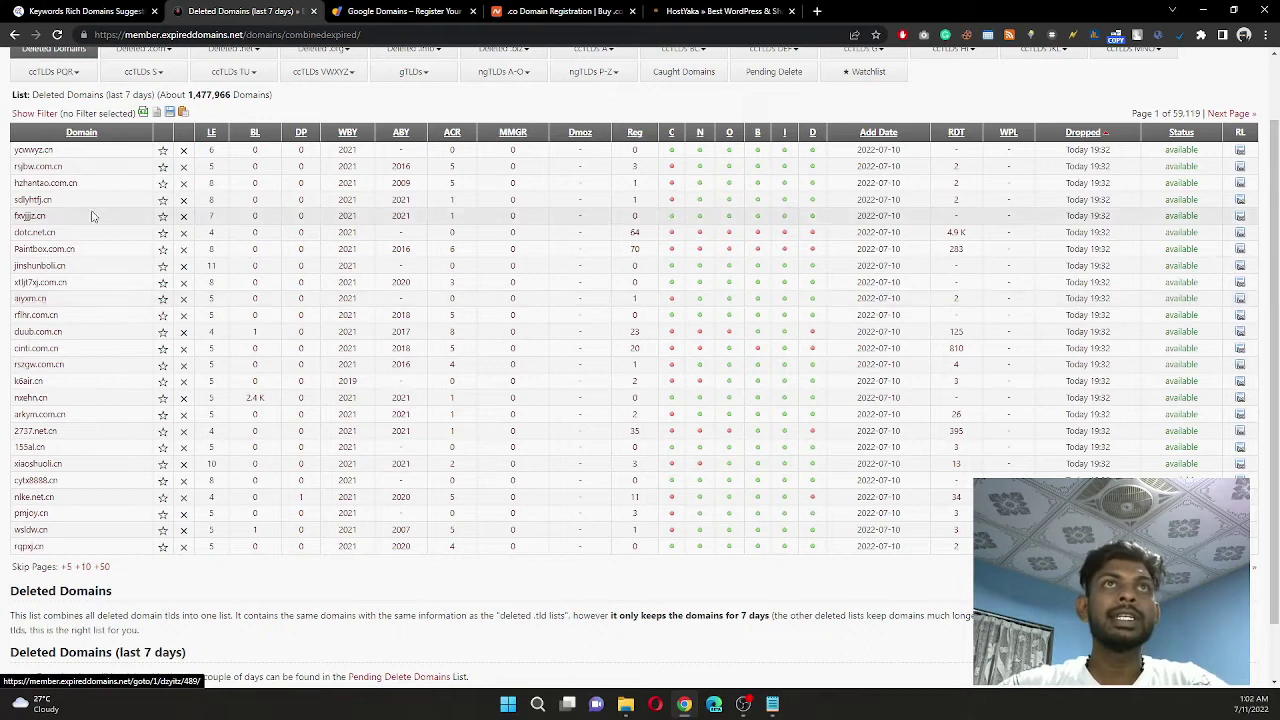
{"action": "scroll", "coordinate": [95, 218], "scroll_direction": "up", "scroll_amount": 1}
- Open the Deleted .com Domains list and show its filter options
{"action": "left_click", "coordinate": [128, 126]}
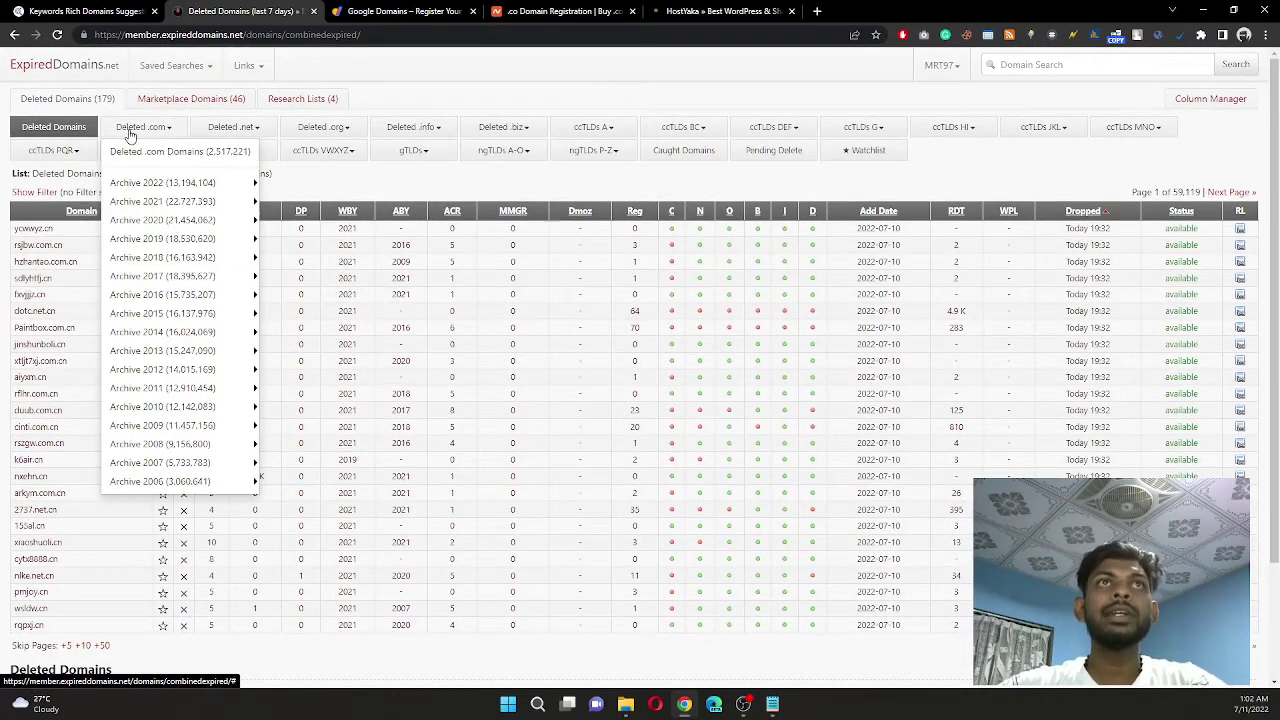
{"action": "mouse_move", "coordinate": [107, 180]}
{"action": "left_click", "coordinate": [123, 153]}
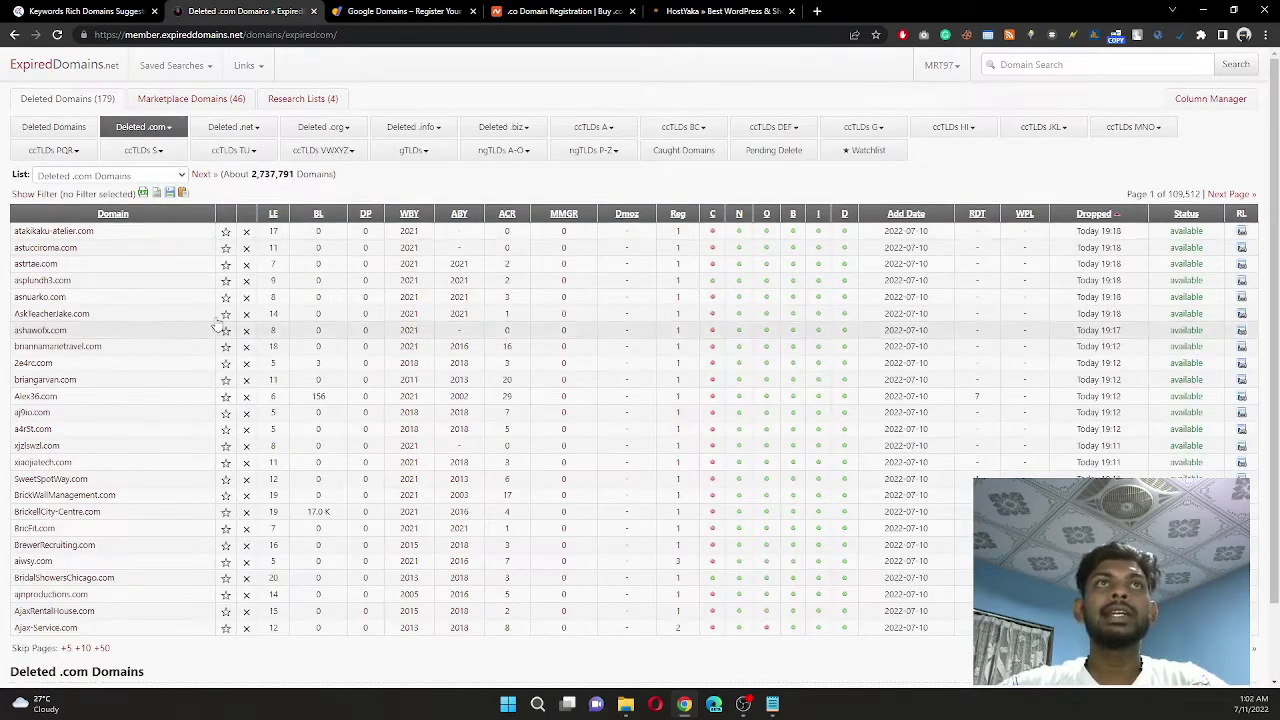
{"action": "left_click", "coordinate": [44, 197]}
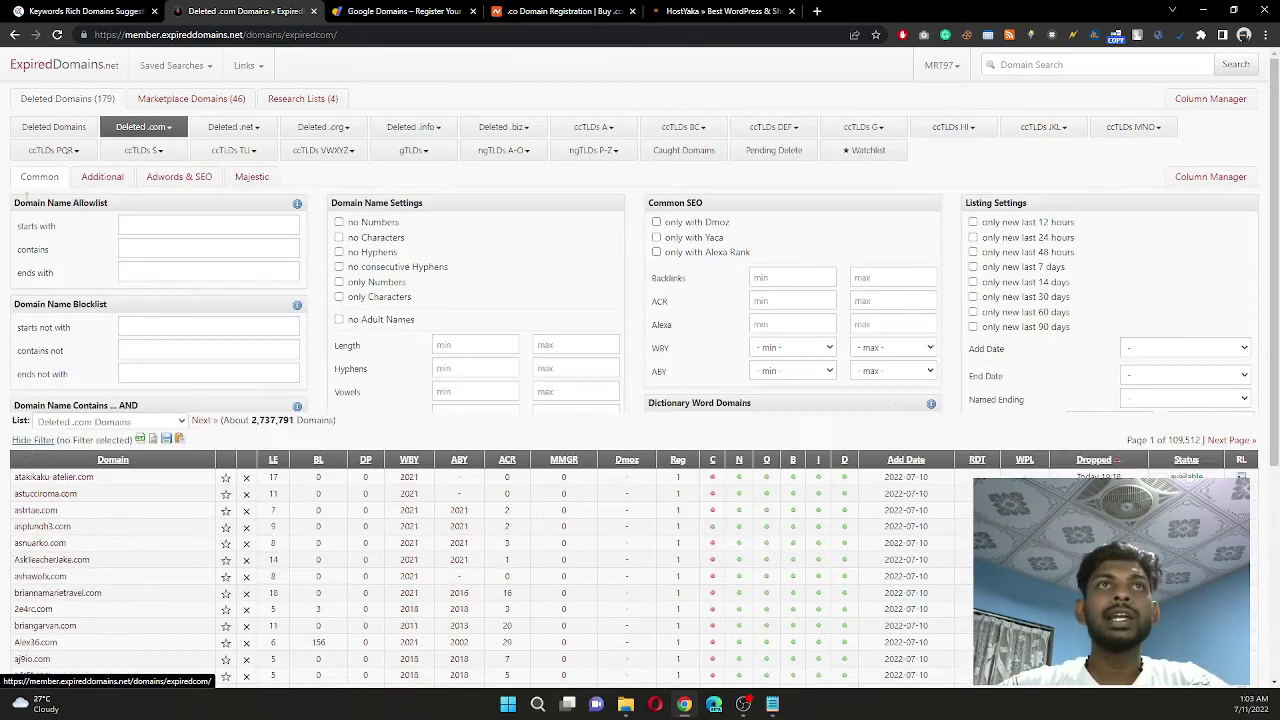
{"action": "scroll", "coordinate": [195, 457], "scroll_direction": "down", "scroll_amount": 1}
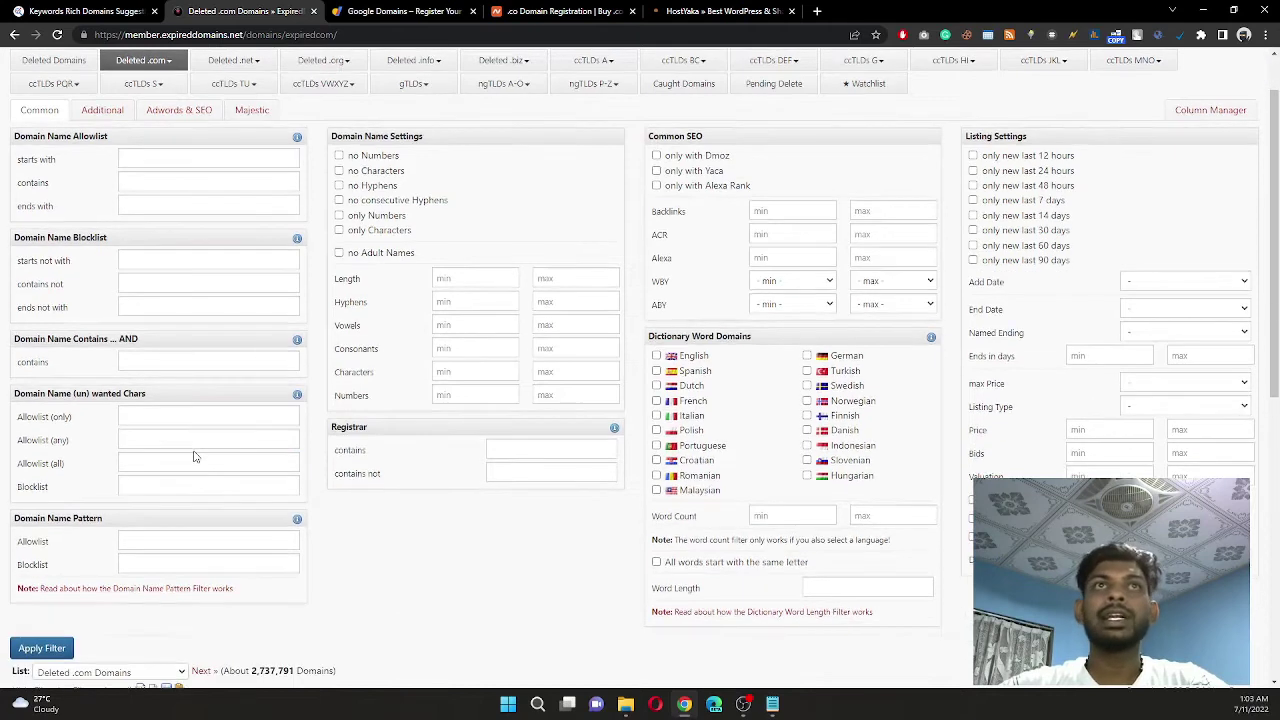
{"action": "scroll", "coordinate": [195, 457], "scroll_direction": "up", "scroll_amount": 1}
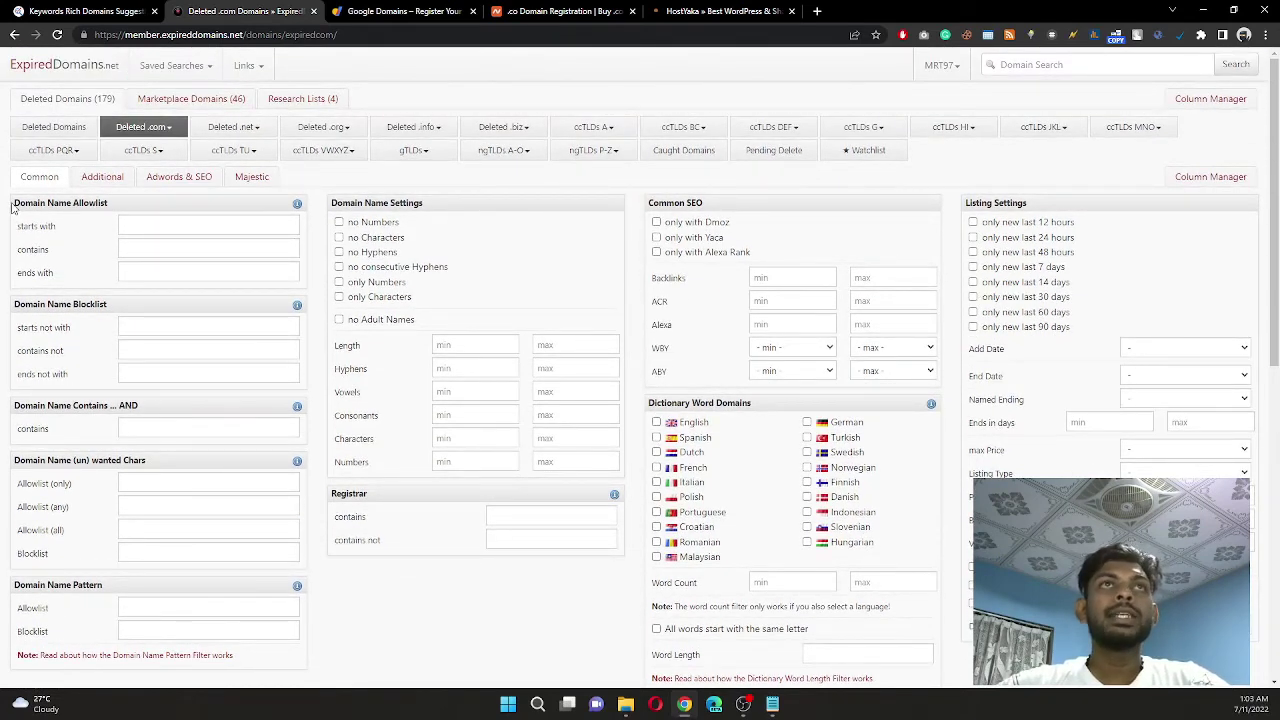
- Set the Domain Name Allowlist filter so that names must contain "animal"
{"action": "left_click_drag", "start_coordinate": [18, 230], "coordinate": [58, 230]}
{"action": "left_click", "coordinate": [22, 238]}
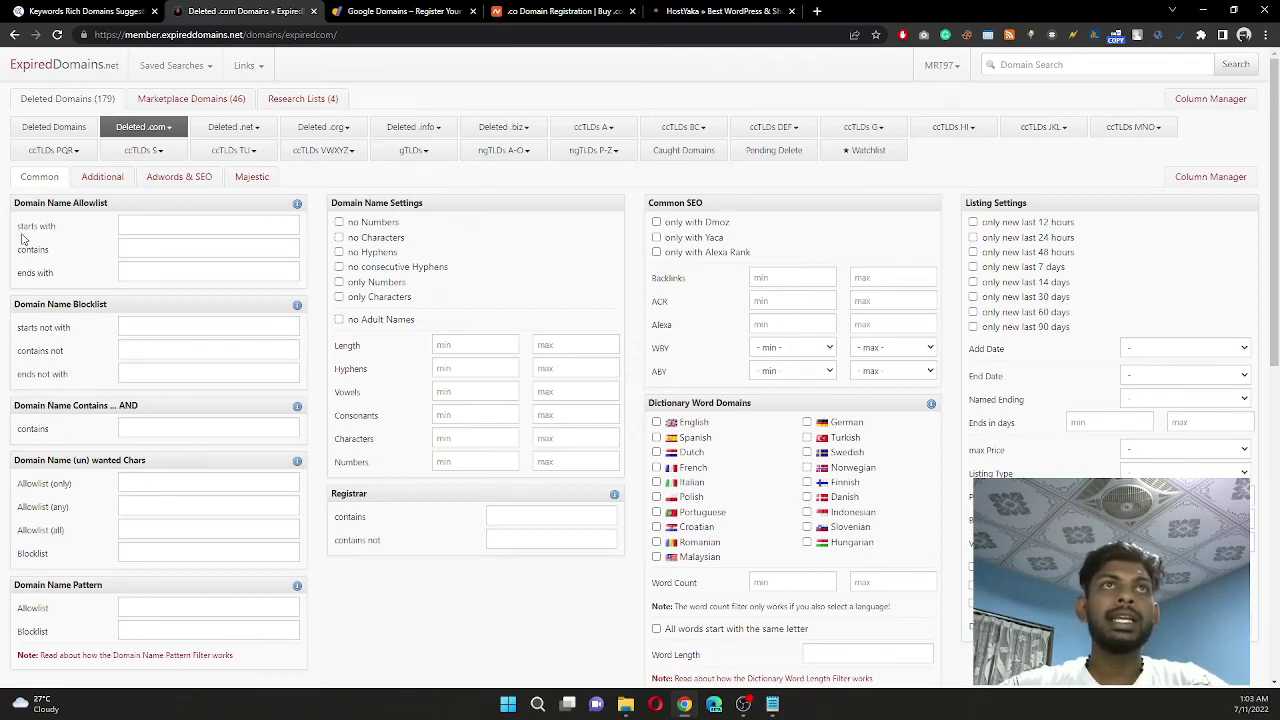
{"action": "left_click", "coordinate": [155, 223]}
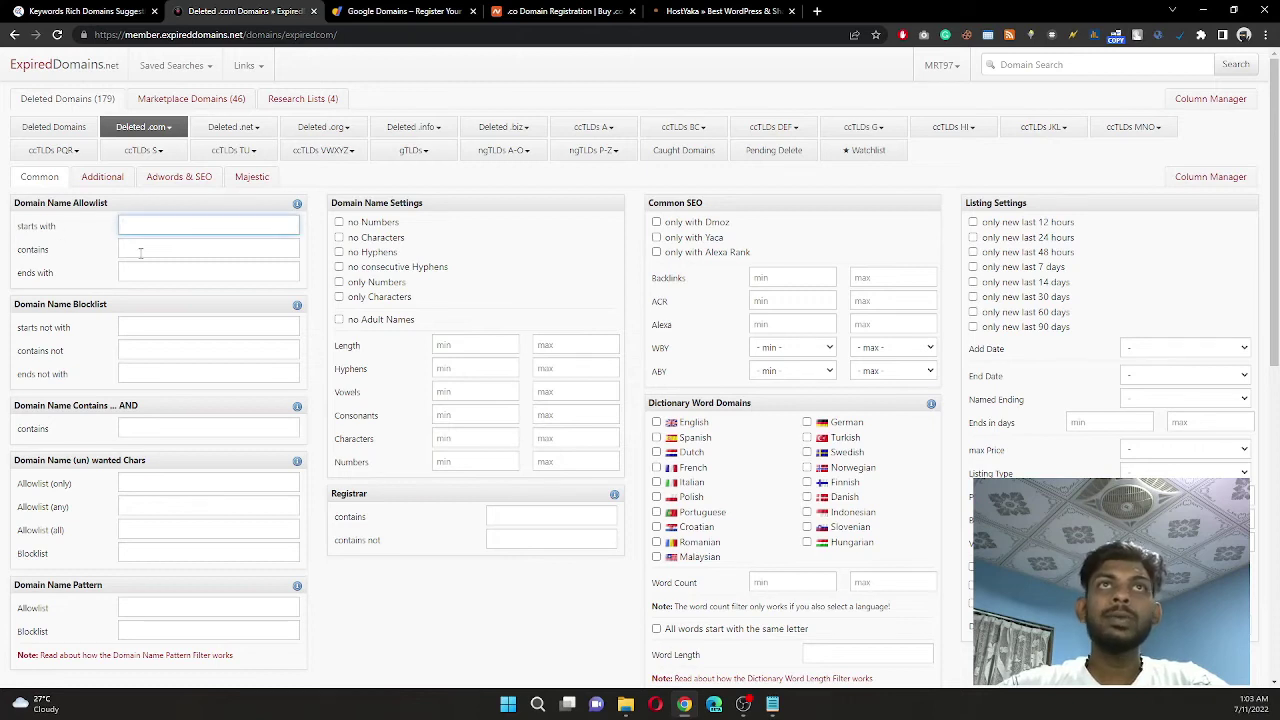
{"action": "left_click", "coordinate": [27, 280]}
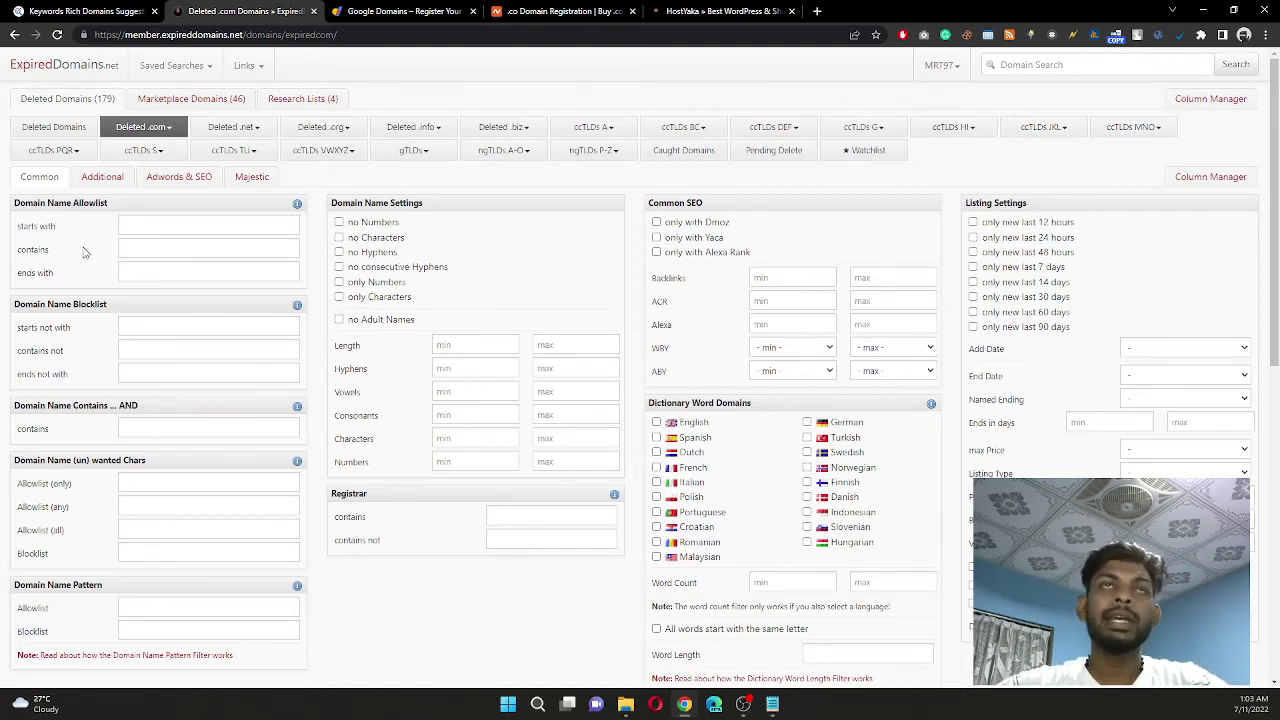
{"action": "left_click", "coordinate": [136, 247]}
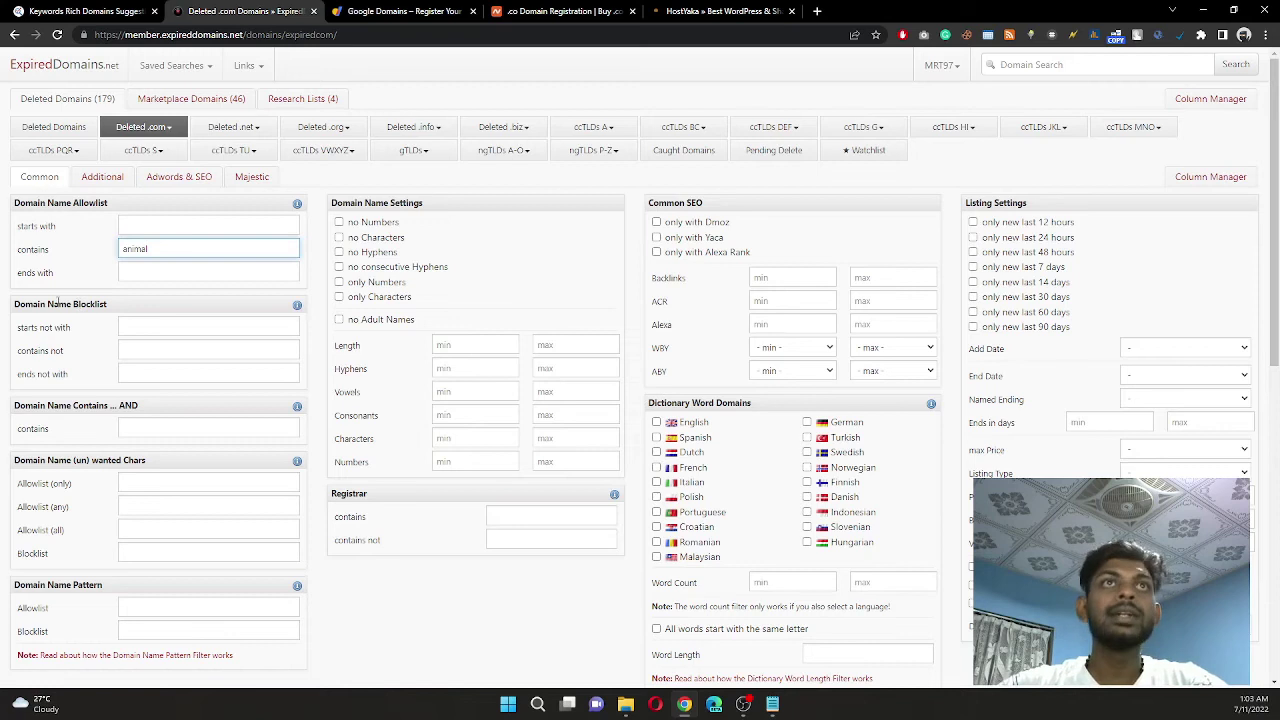
{"action": "left_click", "coordinate": [135, 329]}
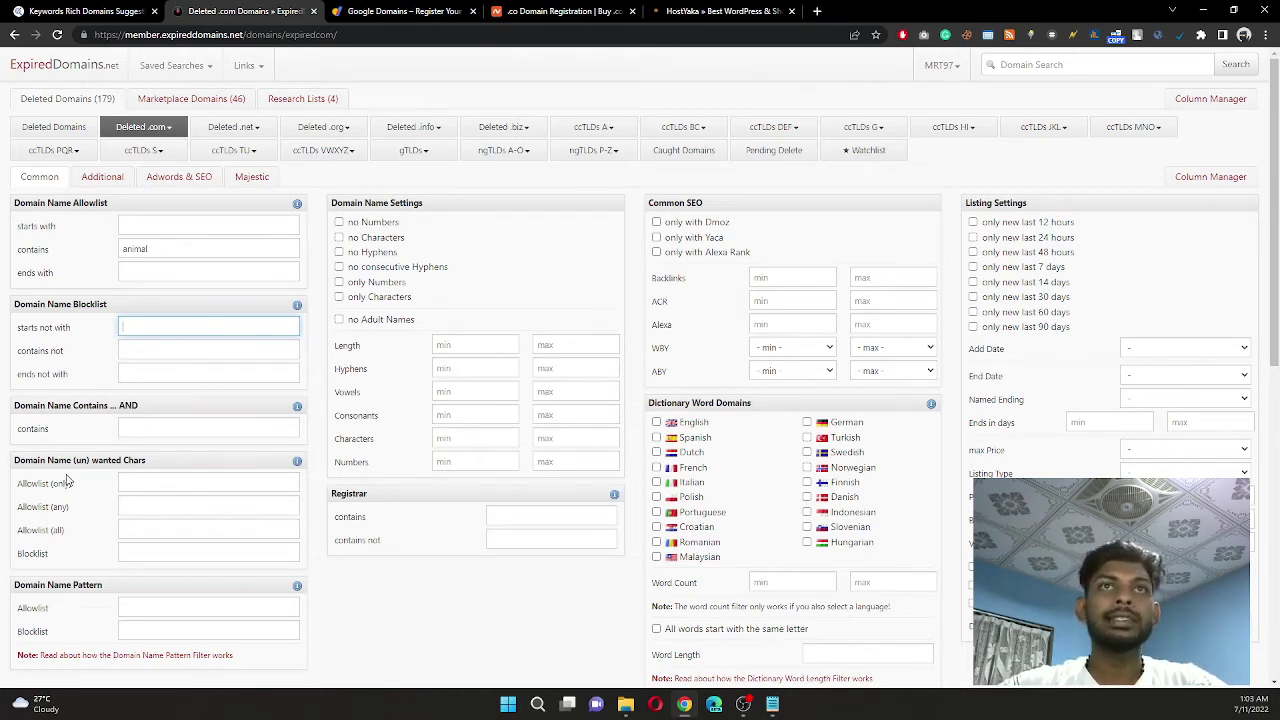
{"action": "scroll", "coordinate": [66, 482], "scroll_direction": "down", "scroll_amount": 1}
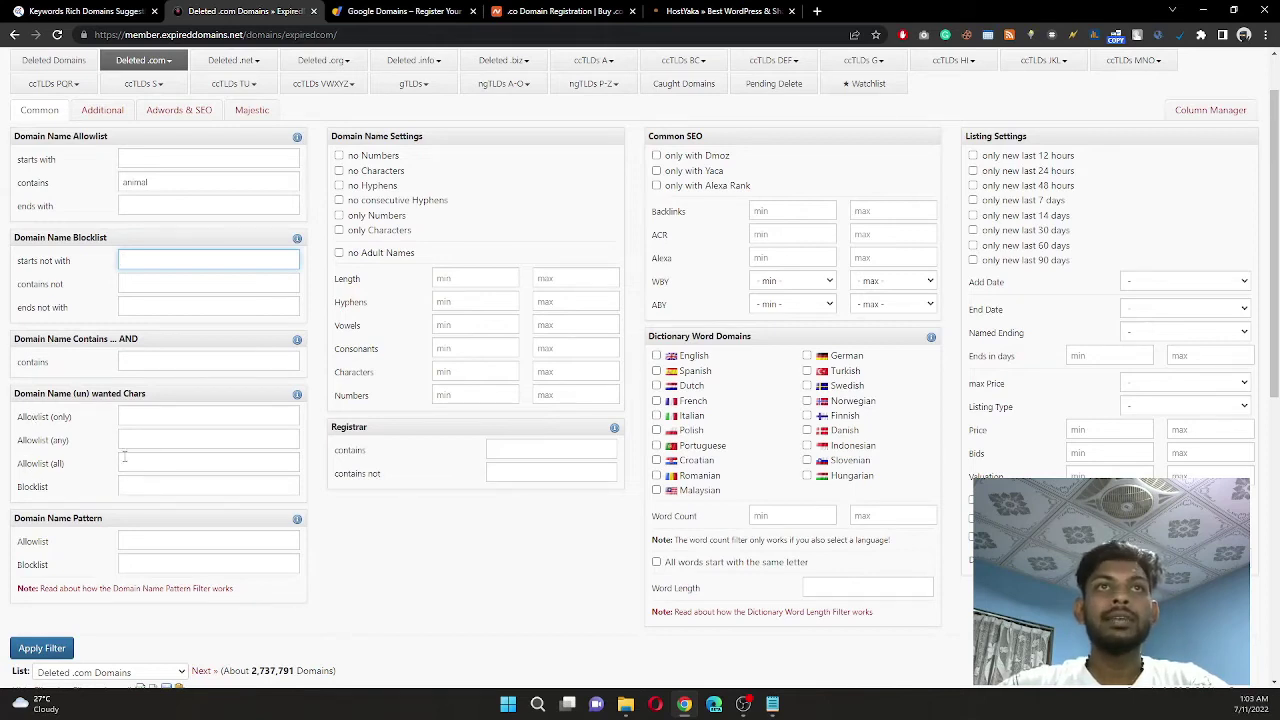
{"action": "scroll", "coordinate": [341, 459], "scroll_direction": "up", "scroll_amount": 1}
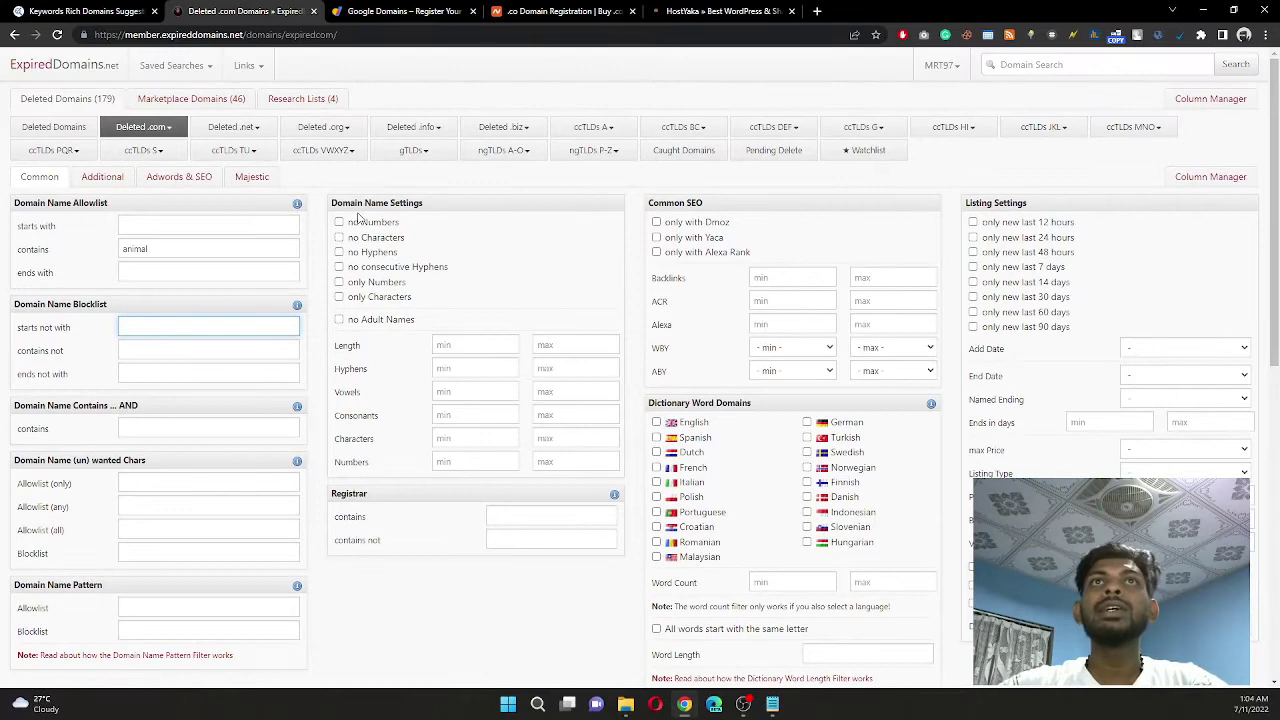
- Restrict the domain name settings to only characters, leaving the no-numbers option off
{"action": "left_click", "coordinate": [339, 222]}
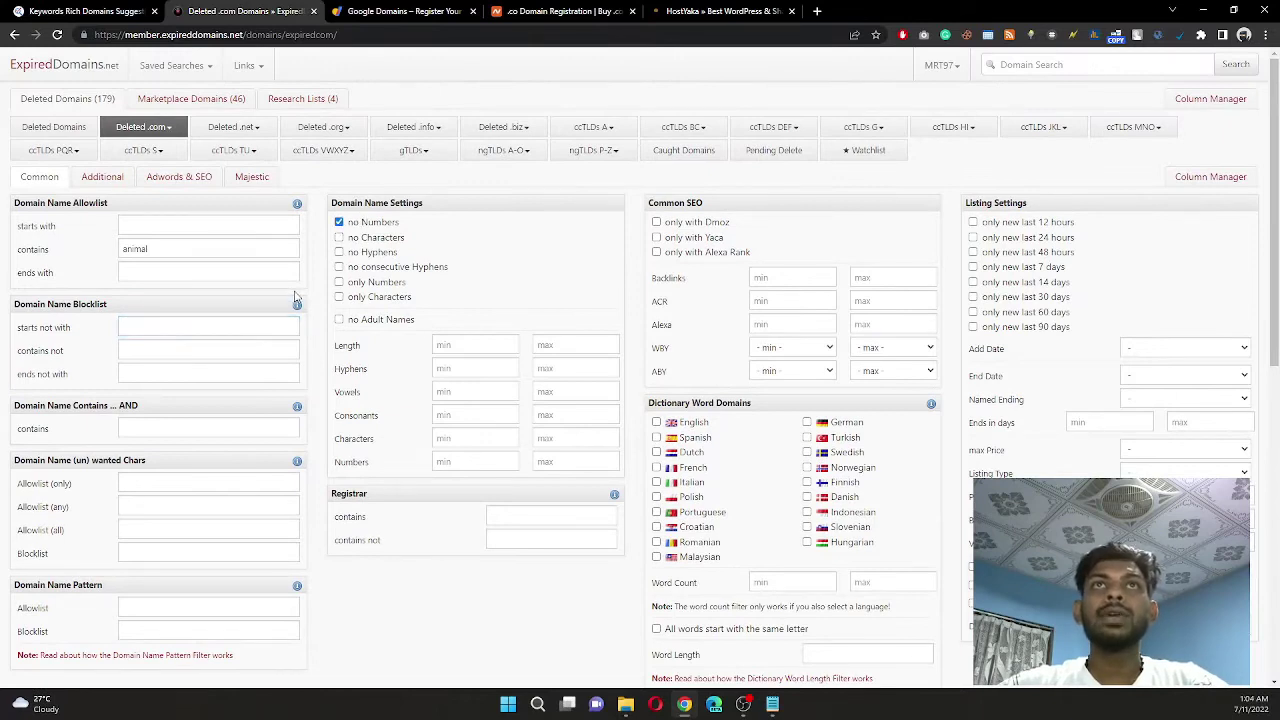
{"action": "left_click", "coordinate": [339, 222]}
{"action": "left_click", "coordinate": [339, 297]}
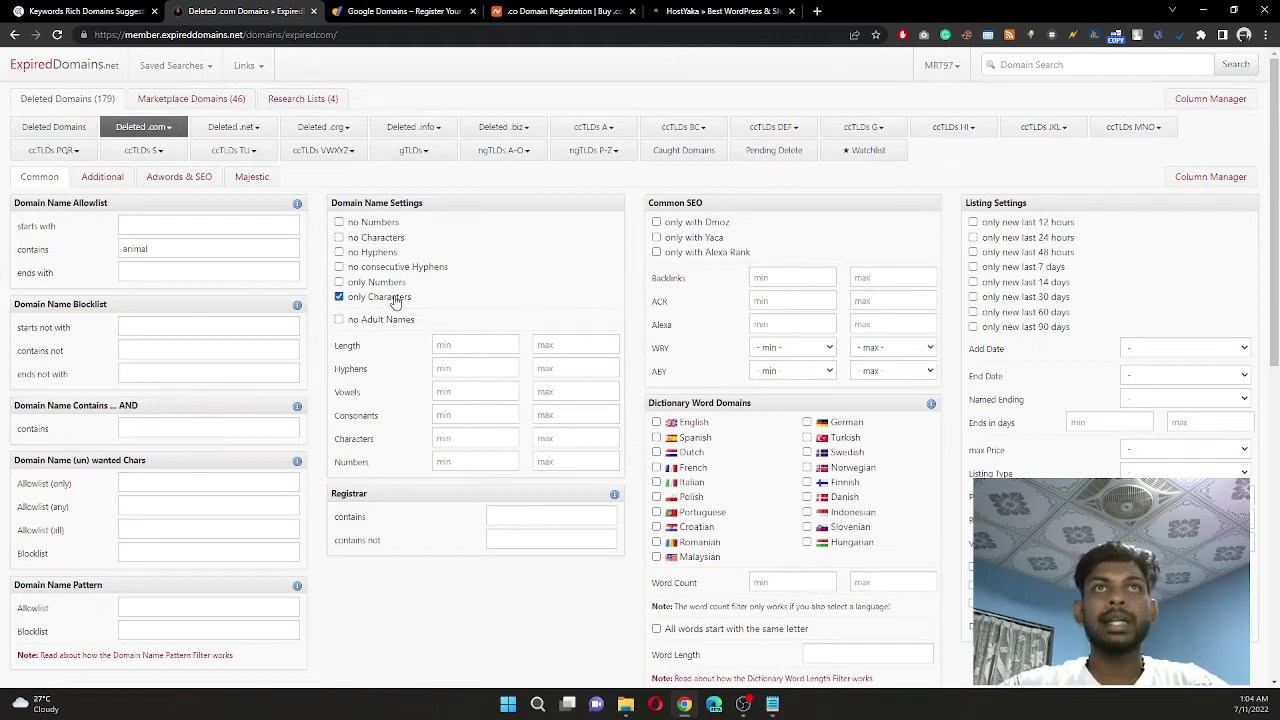
{"action": "left_click", "coordinate": [178, 248]}
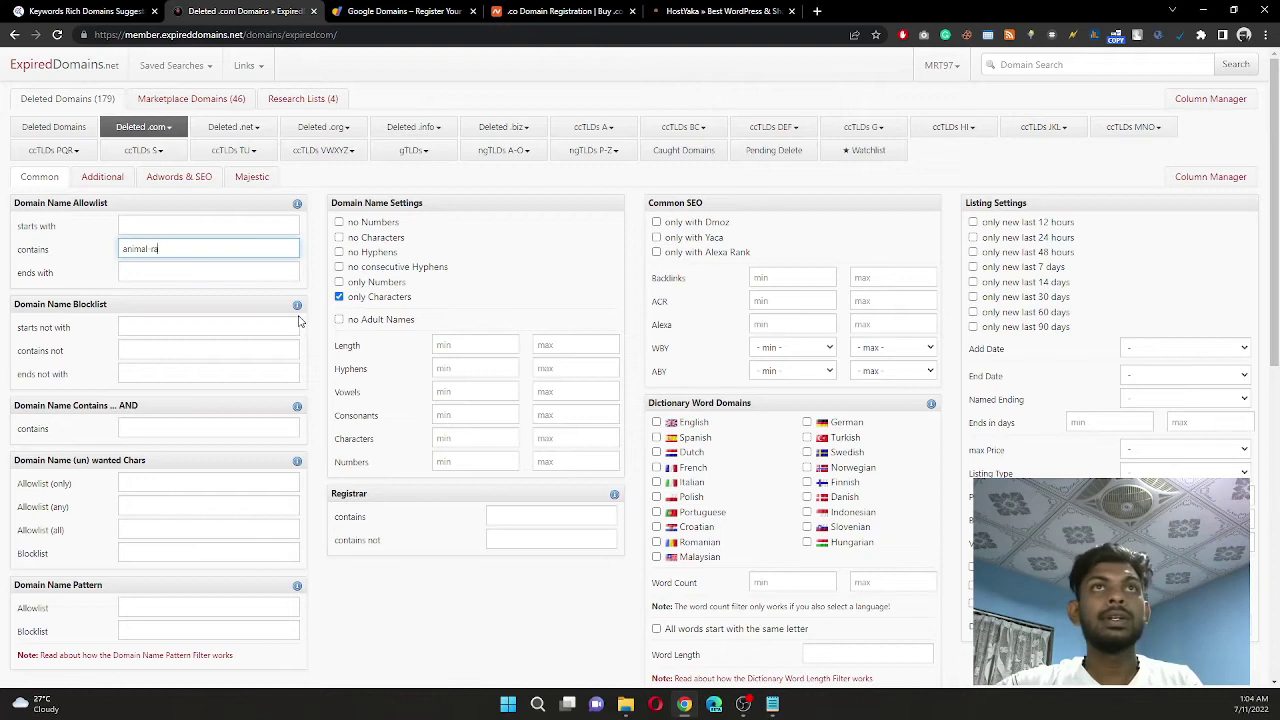
{"action": "key", "text": "BackSpace"}
{"action": "key", "text": "BackSpace"}
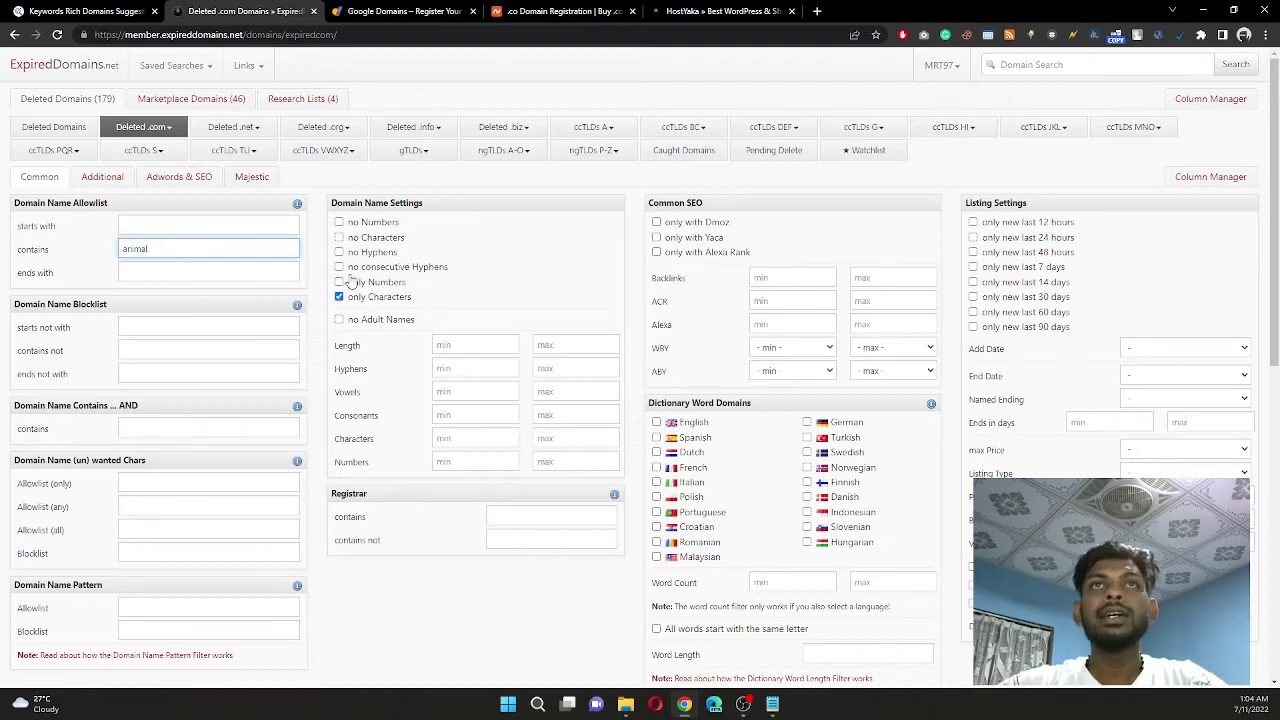
- Set the maximum domain name length to 13
{"action": "left_click", "coordinate": [558, 344]}
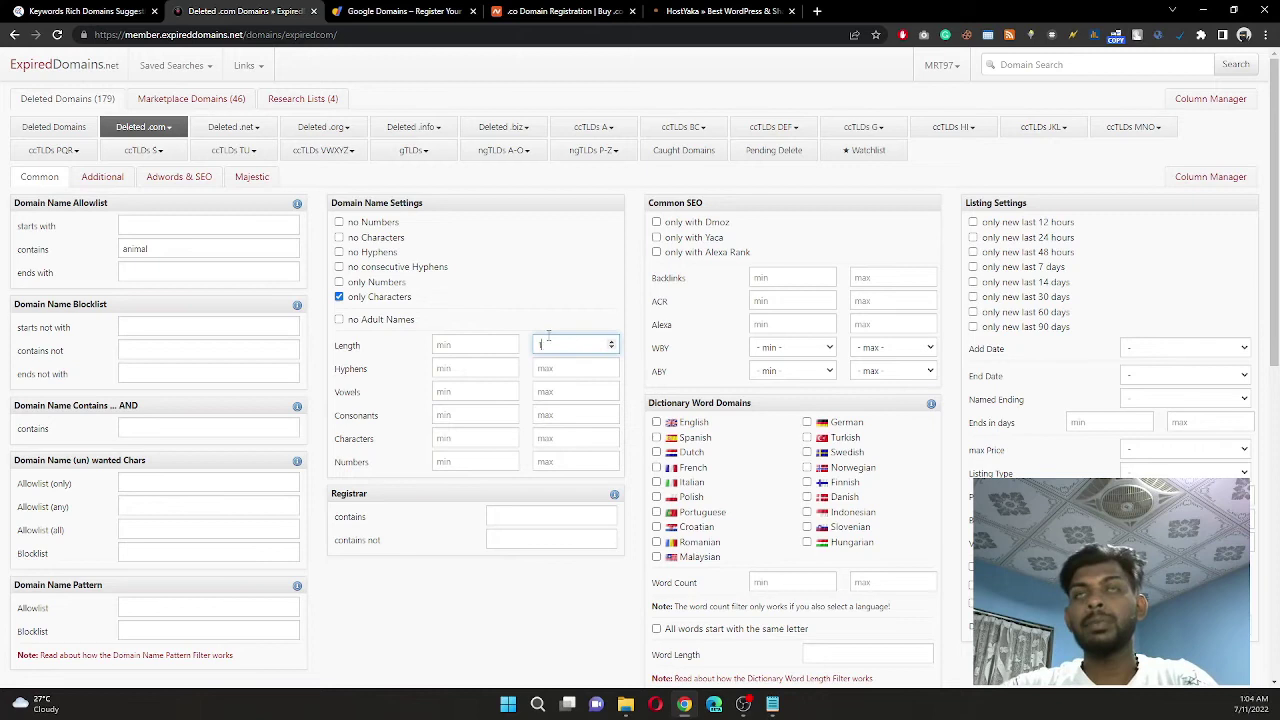
{"action": "type", "text": "13"}
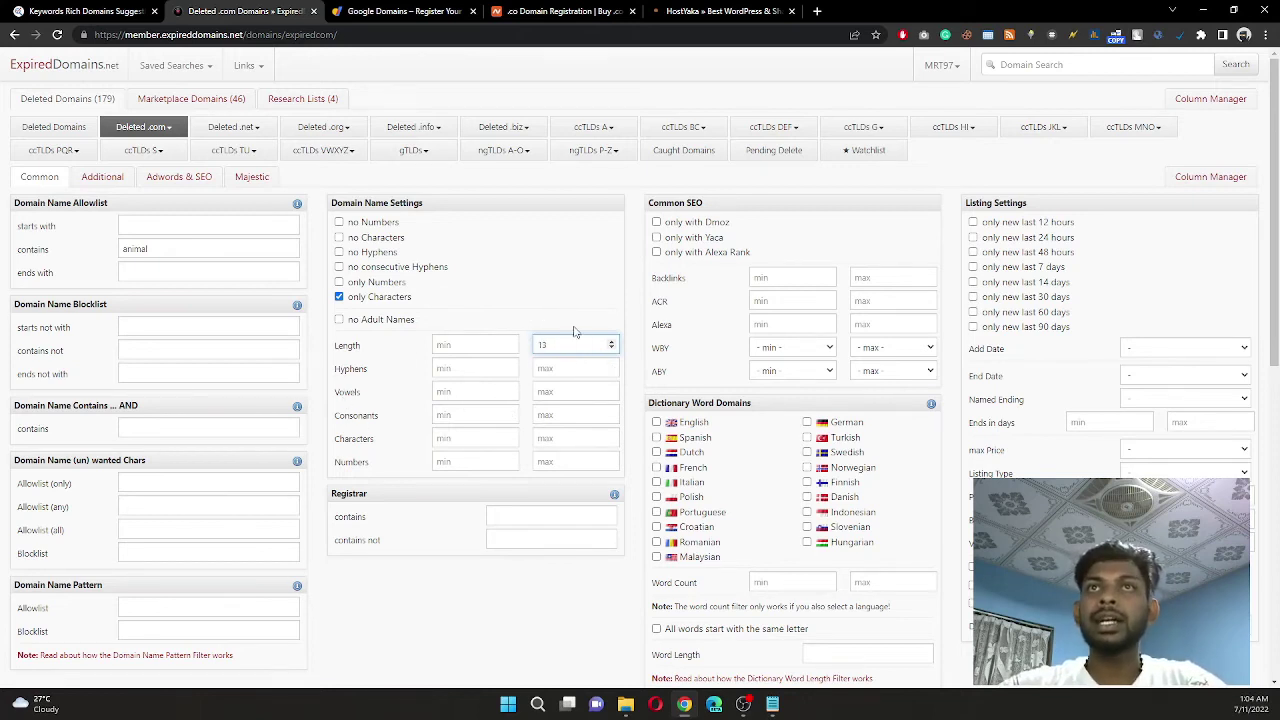
{"action": "left_click", "coordinate": [409, 633]}
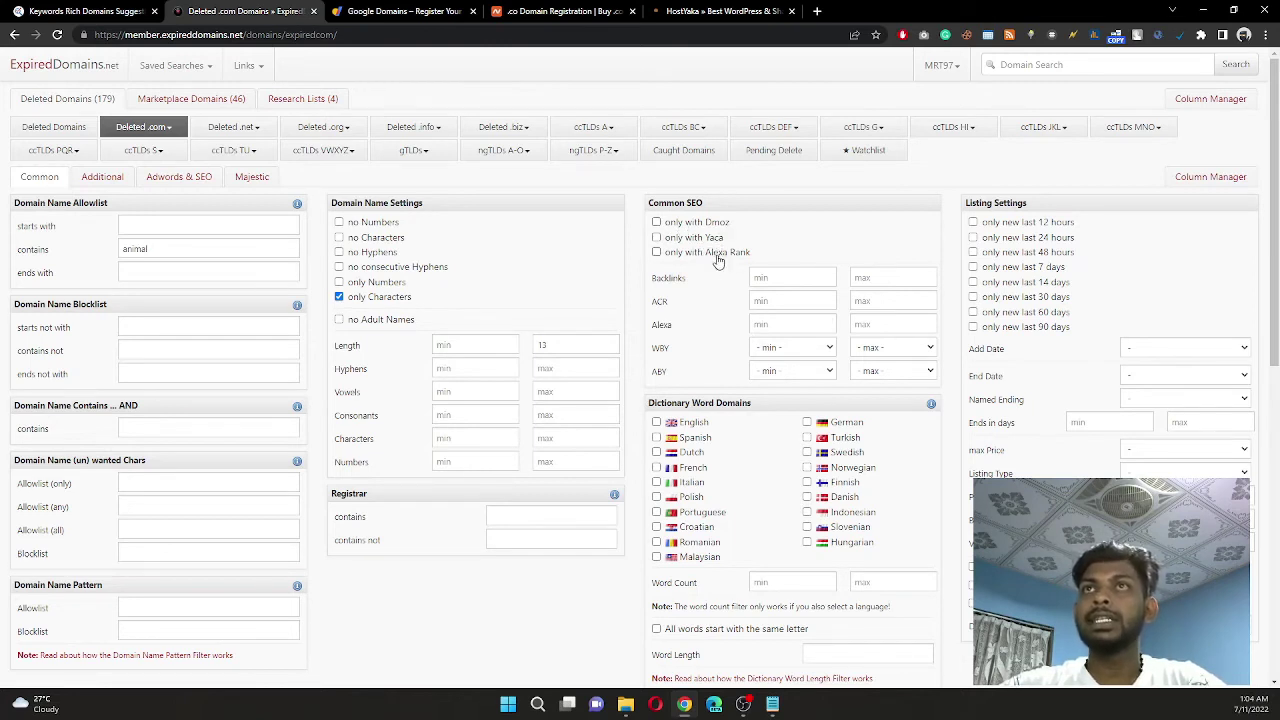
- Limit the dictionary word domains filter to English and review the chosen common filter settings
{"action": "scroll", "coordinate": [672, 436], "scroll_direction": "down", "scroll_amount": 1}
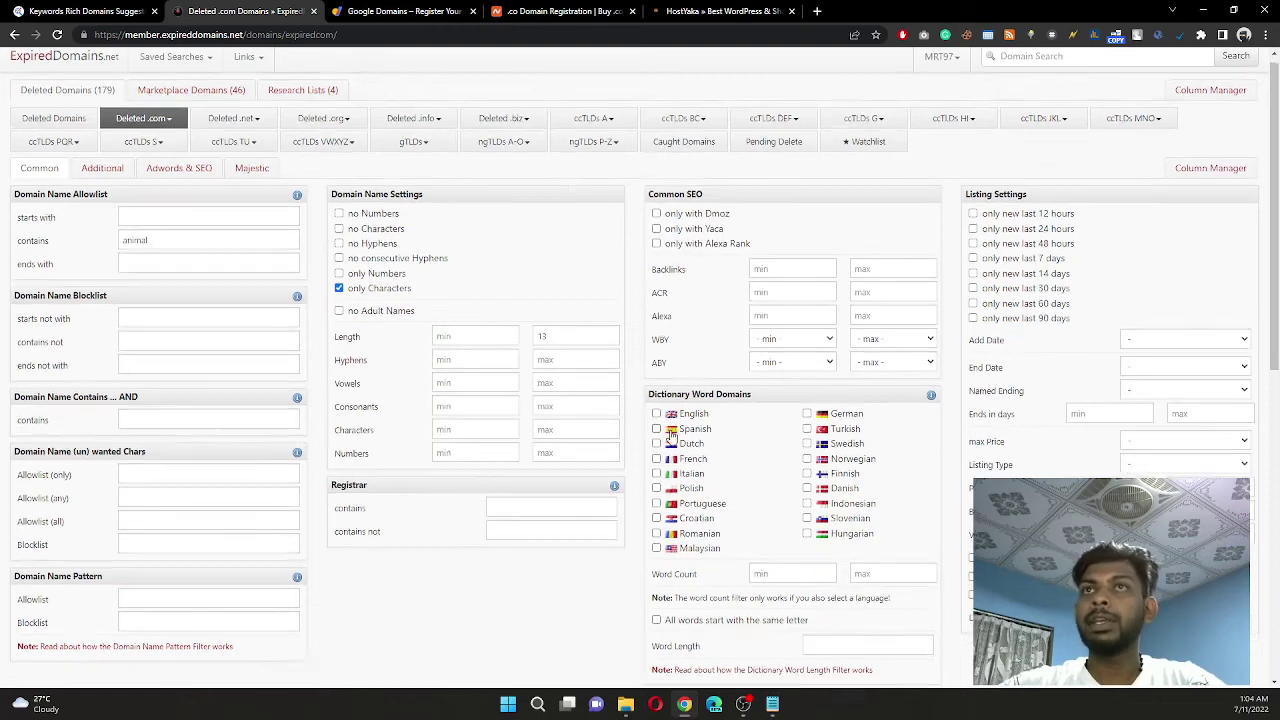
{"action": "scroll", "coordinate": [672, 436], "scroll_direction": "down", "scroll_amount": 1}
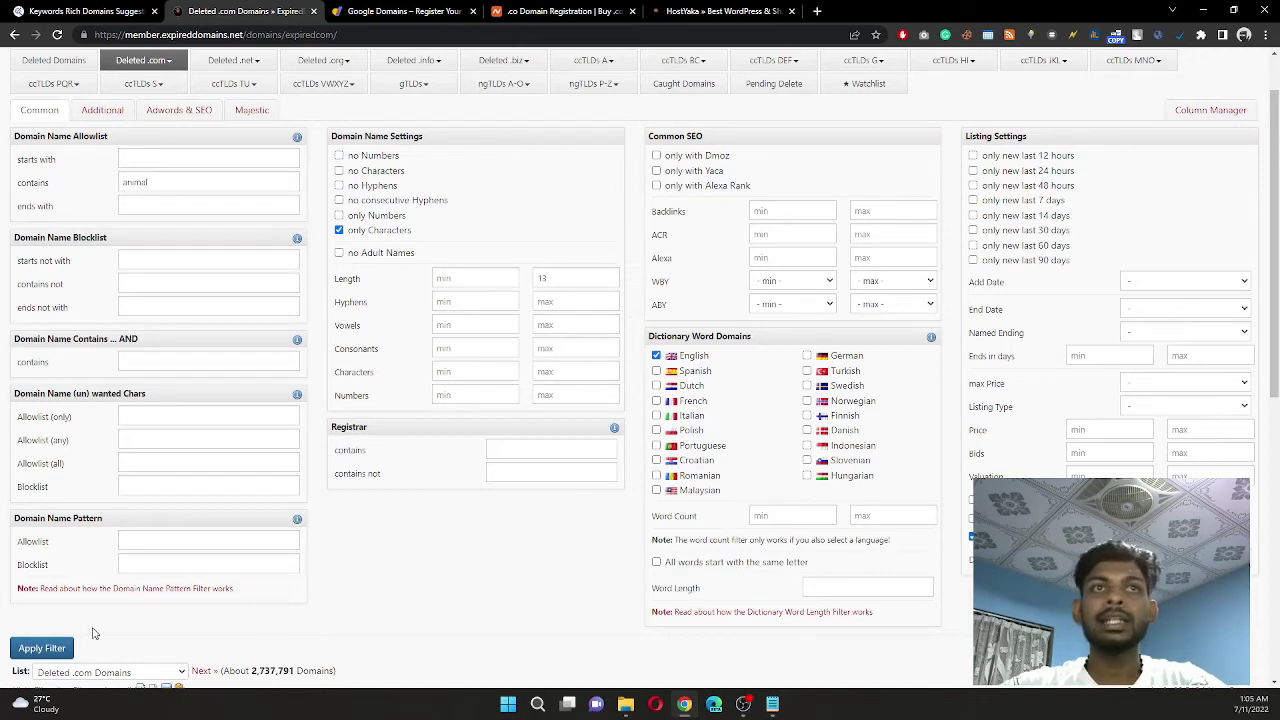
{"action": "left_click", "coordinate": [32, 647]}
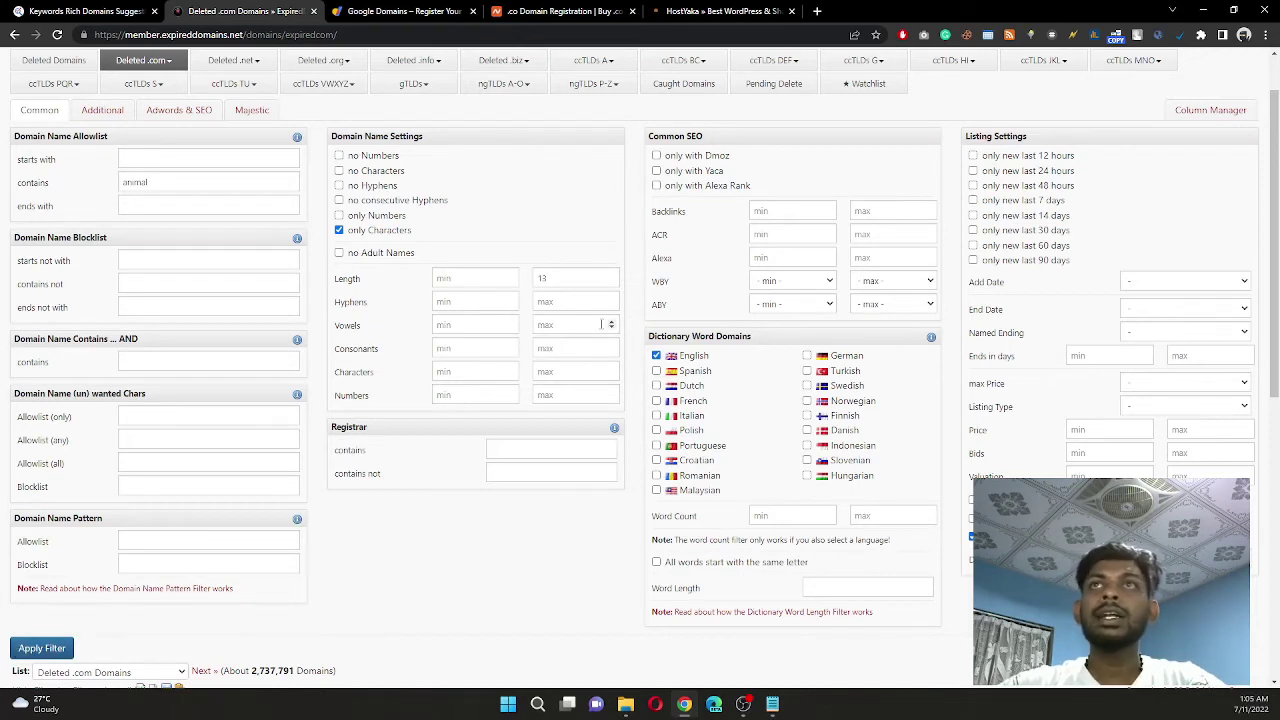
{"action": "scroll", "coordinate": [684, 382], "scroll_direction": "up", "scroll_amount": 1}
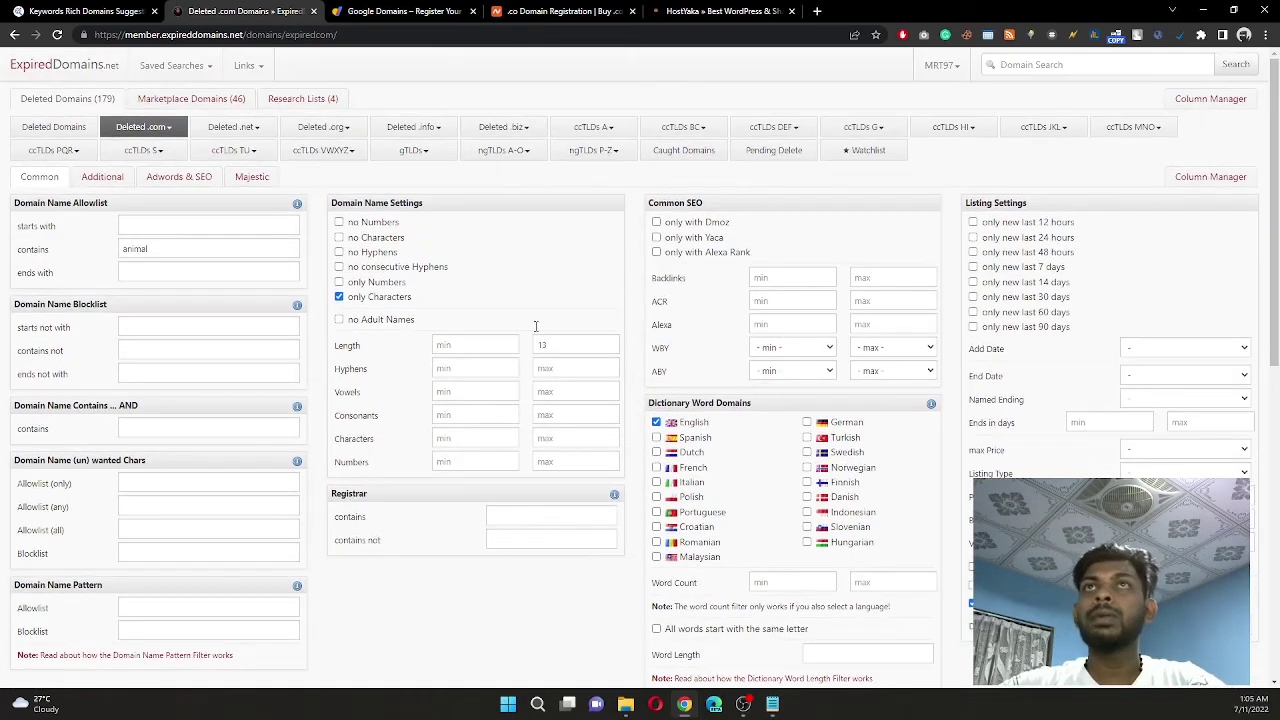
- Limit the original gTLDs to com in the additional filters and check the remaining TLD options
{"action": "left_click", "coordinate": [104, 179]}
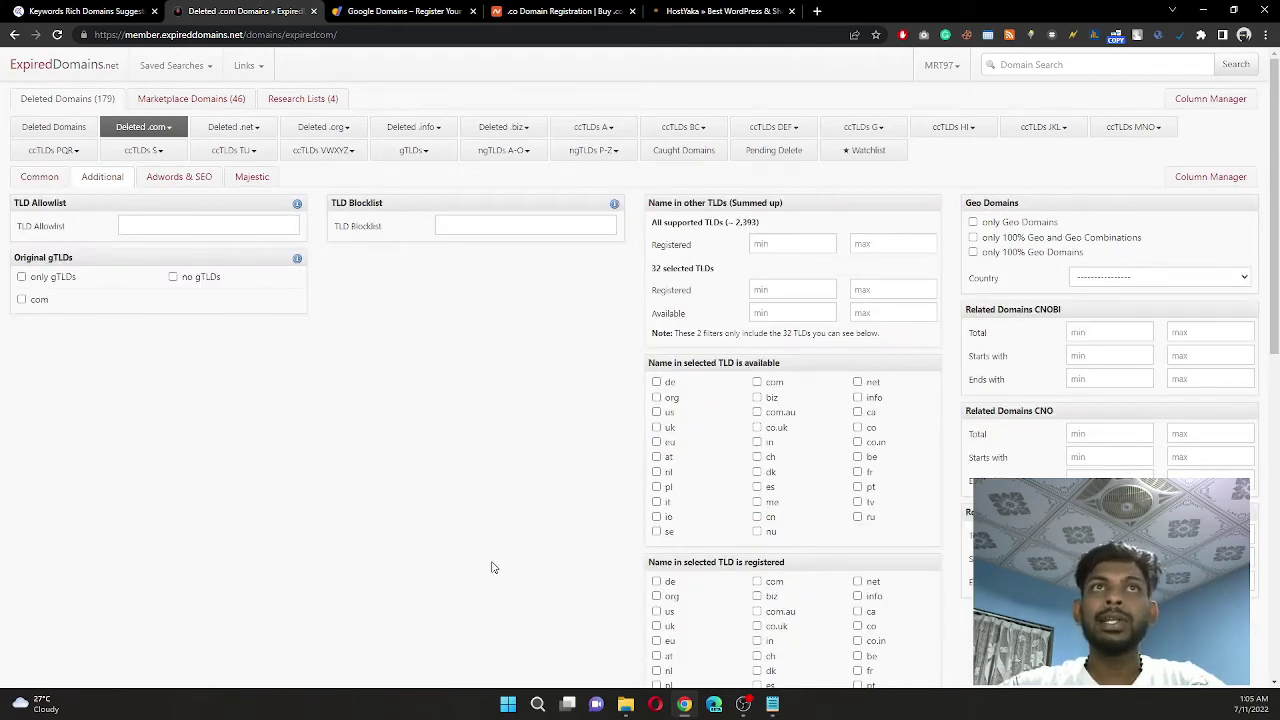
{"action": "left_click", "coordinate": [26, 300]}
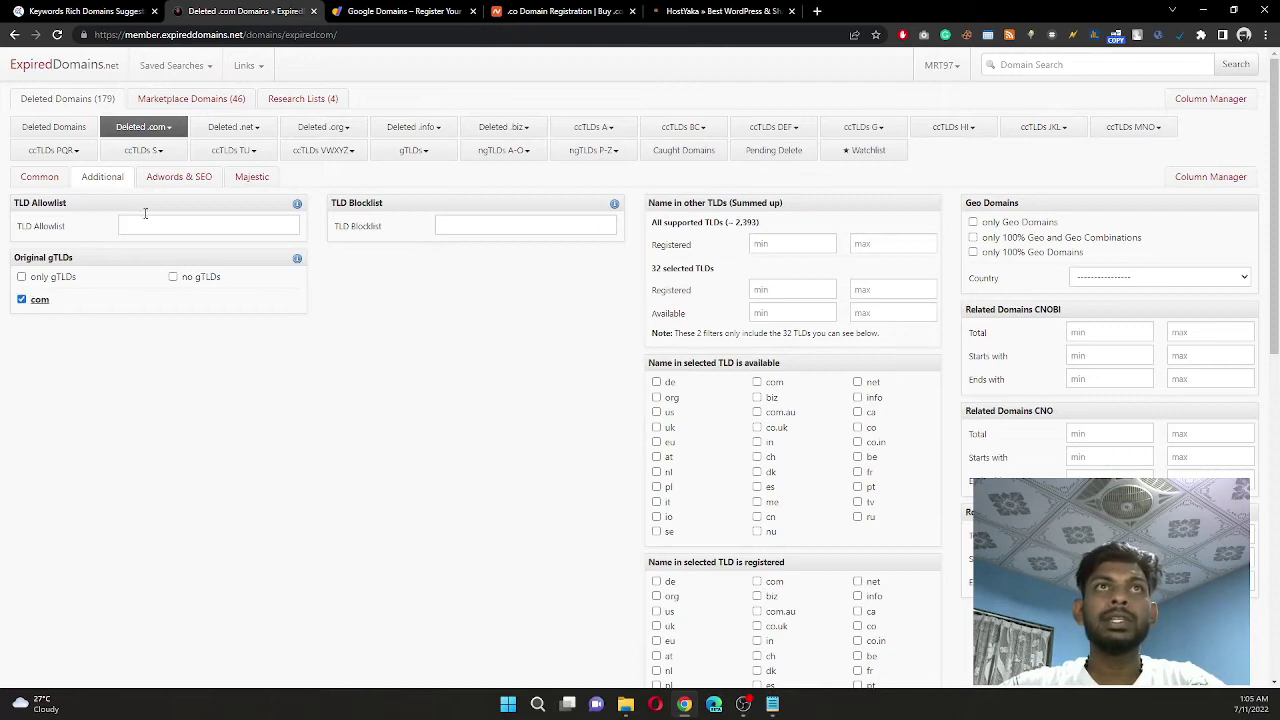
{"action": "scroll", "coordinate": [557, 377], "scroll_direction": "down", "scroll_amount": 3}
{"action": "scroll", "coordinate": [559, 379], "scroll_direction": "up", "scroll_amount": 3}
- Examine the Adwords & SEO filter options and the Majestic filter options
{"action": "left_click", "coordinate": [178, 176]}
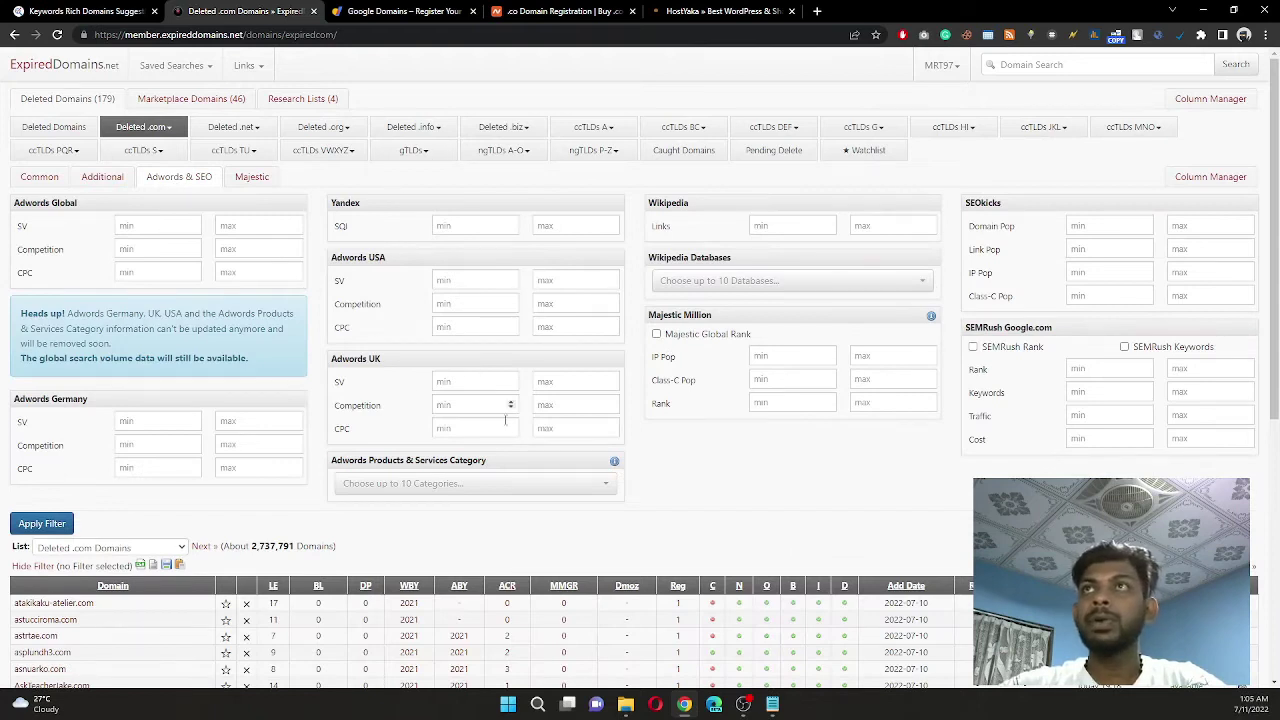
{"action": "left_click", "coordinate": [250, 178]}
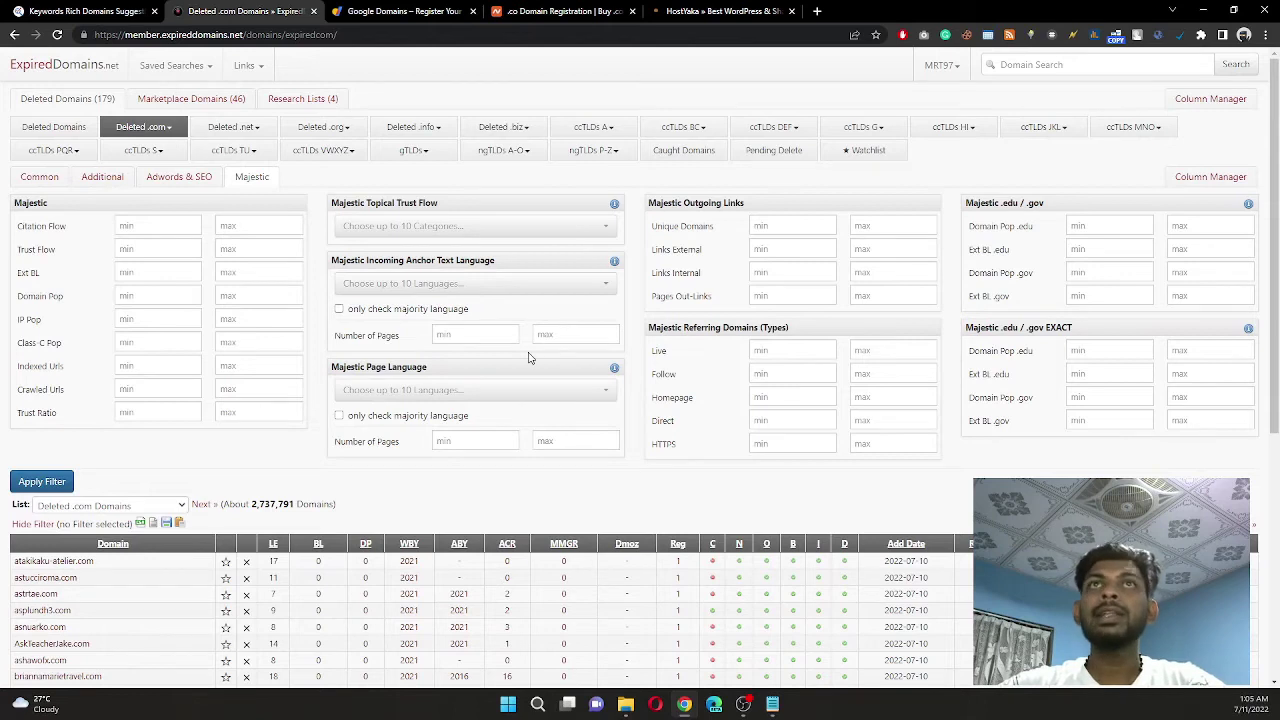
- Return to the common filter settings and apply all chosen filters to the deleted .com domains list
{"action": "left_click", "coordinate": [40, 177]}
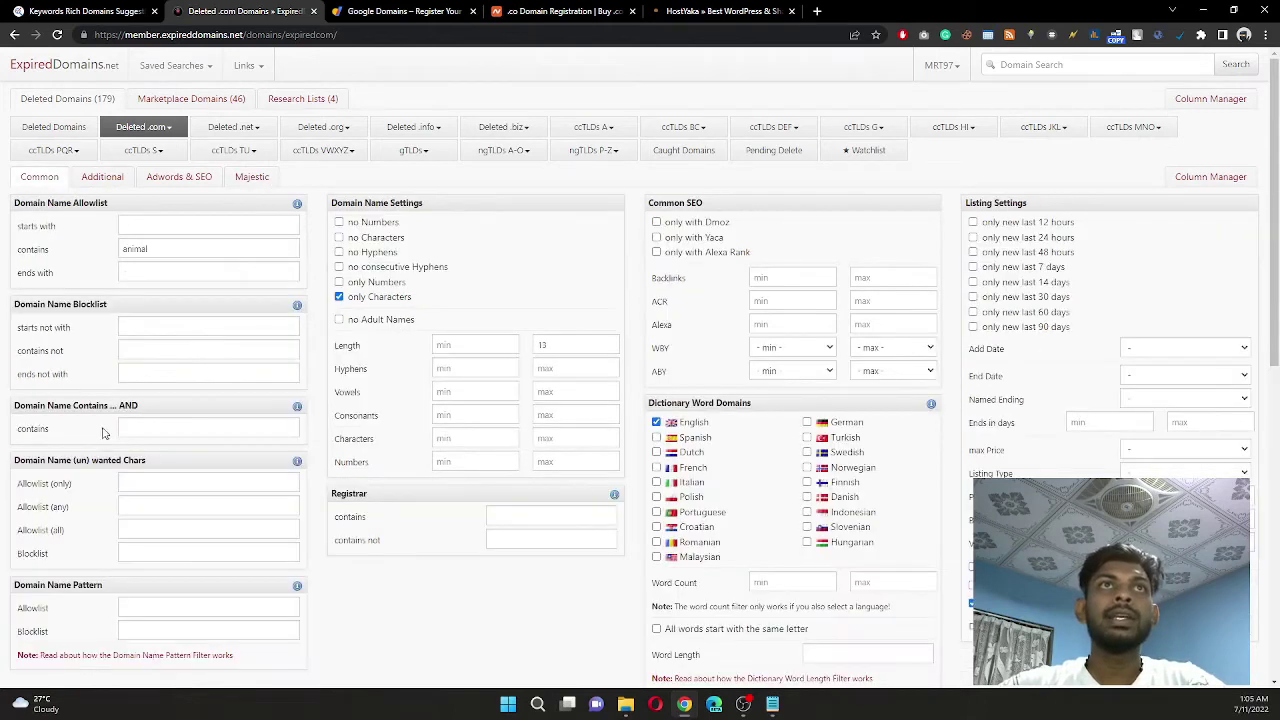
{"action": "scroll", "coordinate": [20, 380], "scroll_direction": "down", "scroll_amount": 3}
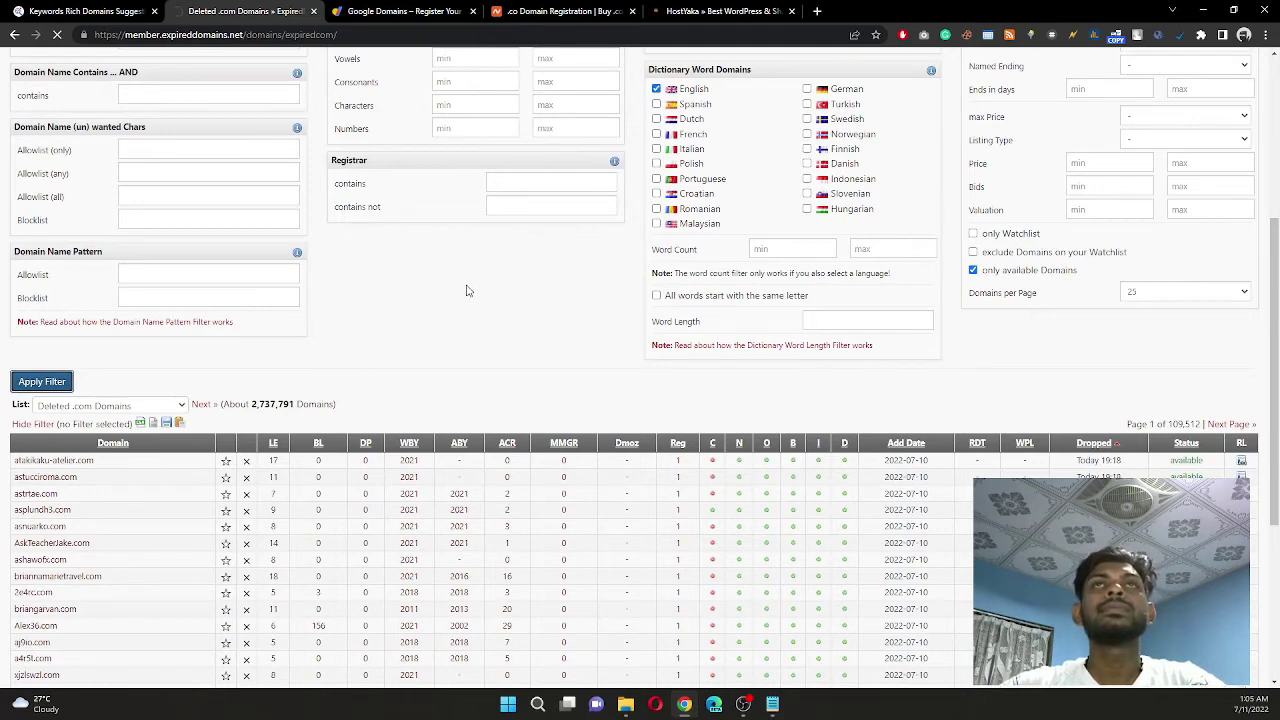
{"action": "scroll", "coordinate": [466, 290], "scroll_direction": "up", "scroll_amount": 3}
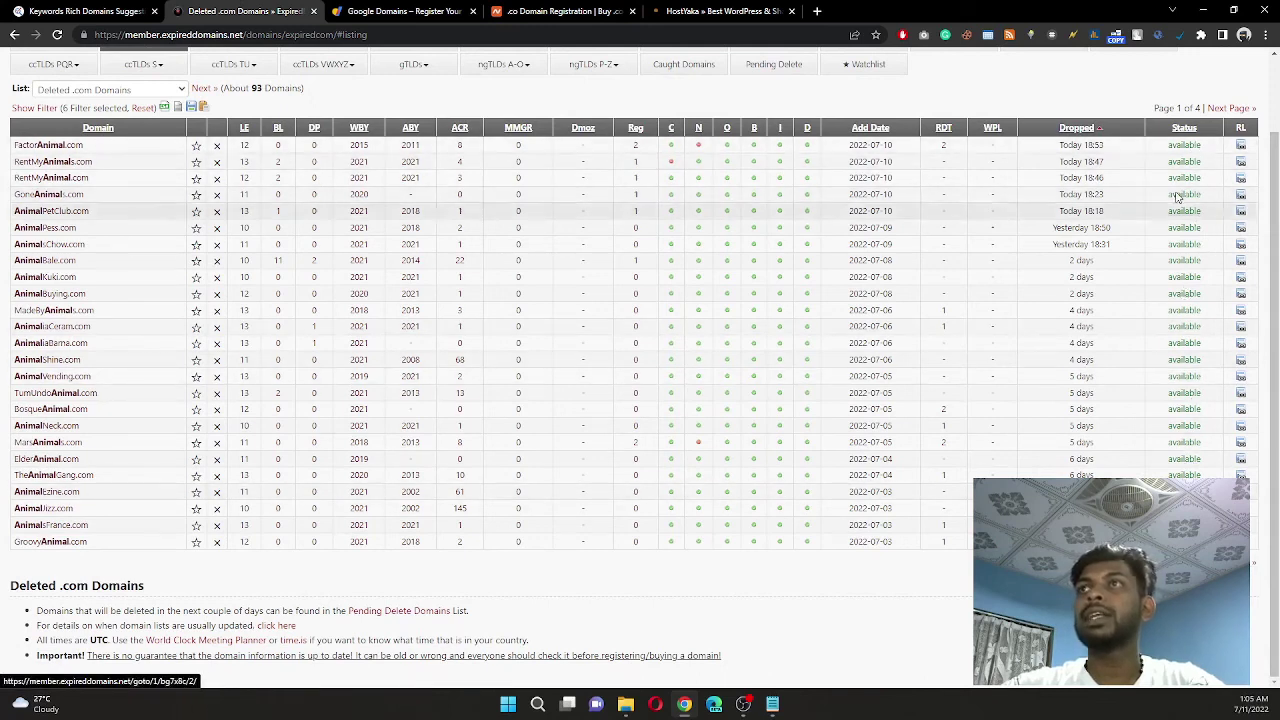
- Review the filtered domains and sort the list by backlink count, highest first
{"action": "scroll", "coordinate": [134, 209], "scroll_direction": "up", "scroll_amount": 1}
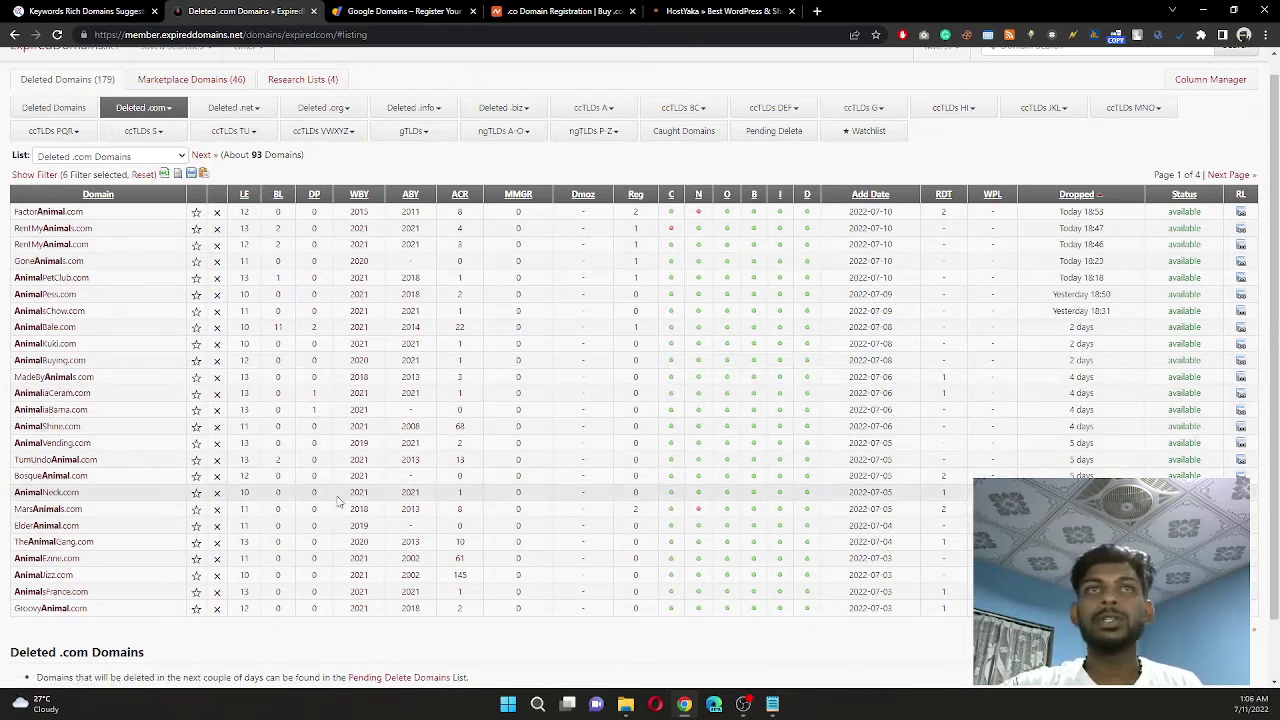
{"action": "scroll", "coordinate": [123, 336], "scroll_direction": "up", "scroll_amount": 1}
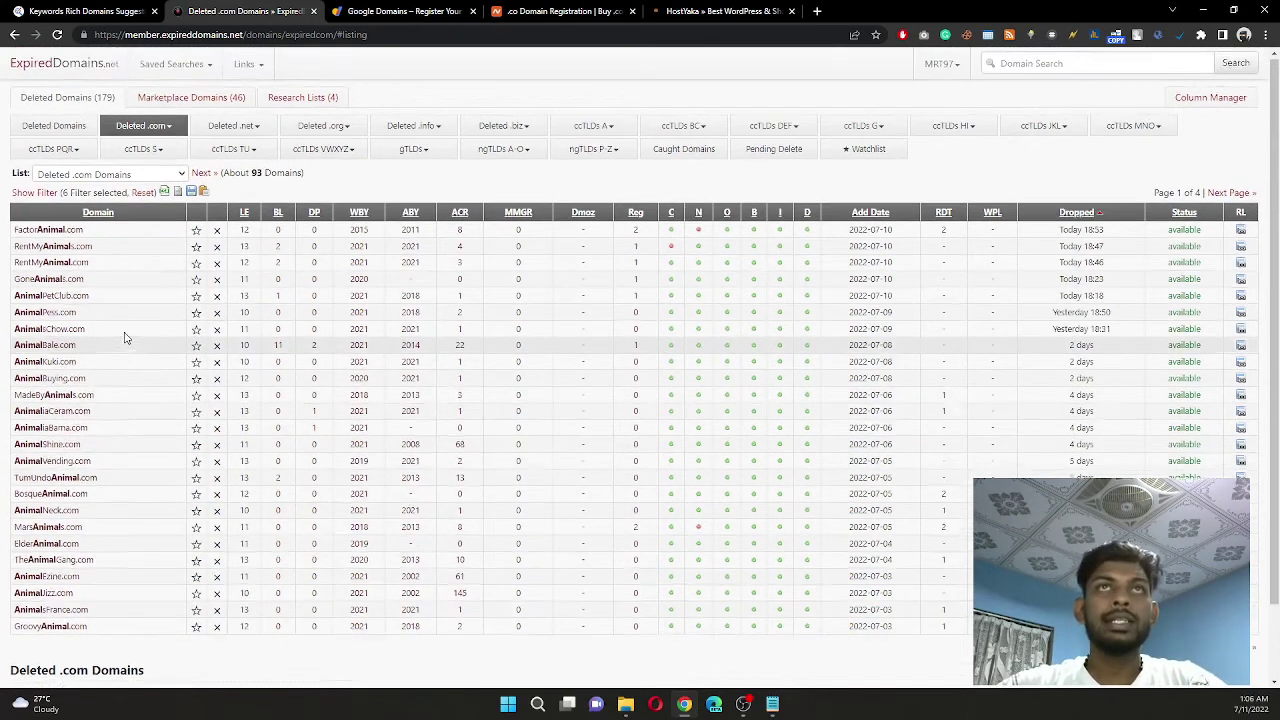
{"action": "scroll", "coordinate": [62, 519], "scroll_direction": "down", "scroll_amount": 1}
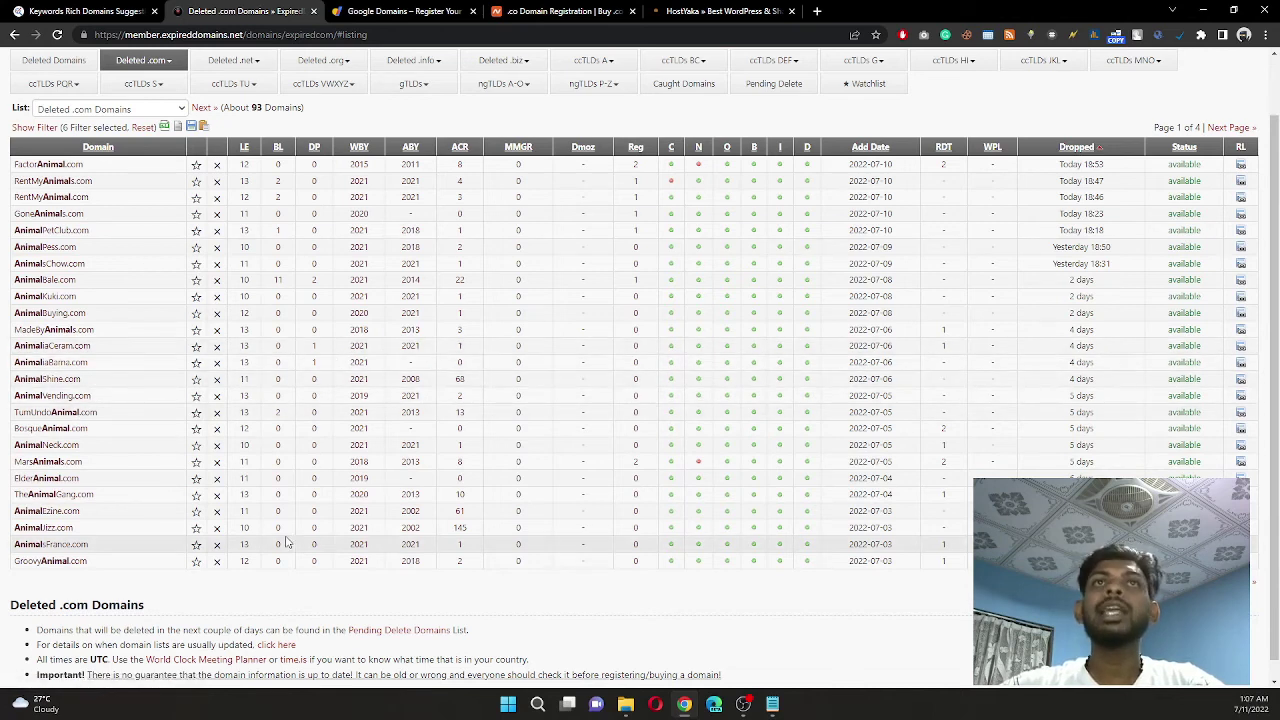
{"action": "scroll", "coordinate": [300, 340], "scroll_direction": "up", "scroll_amount": 1}
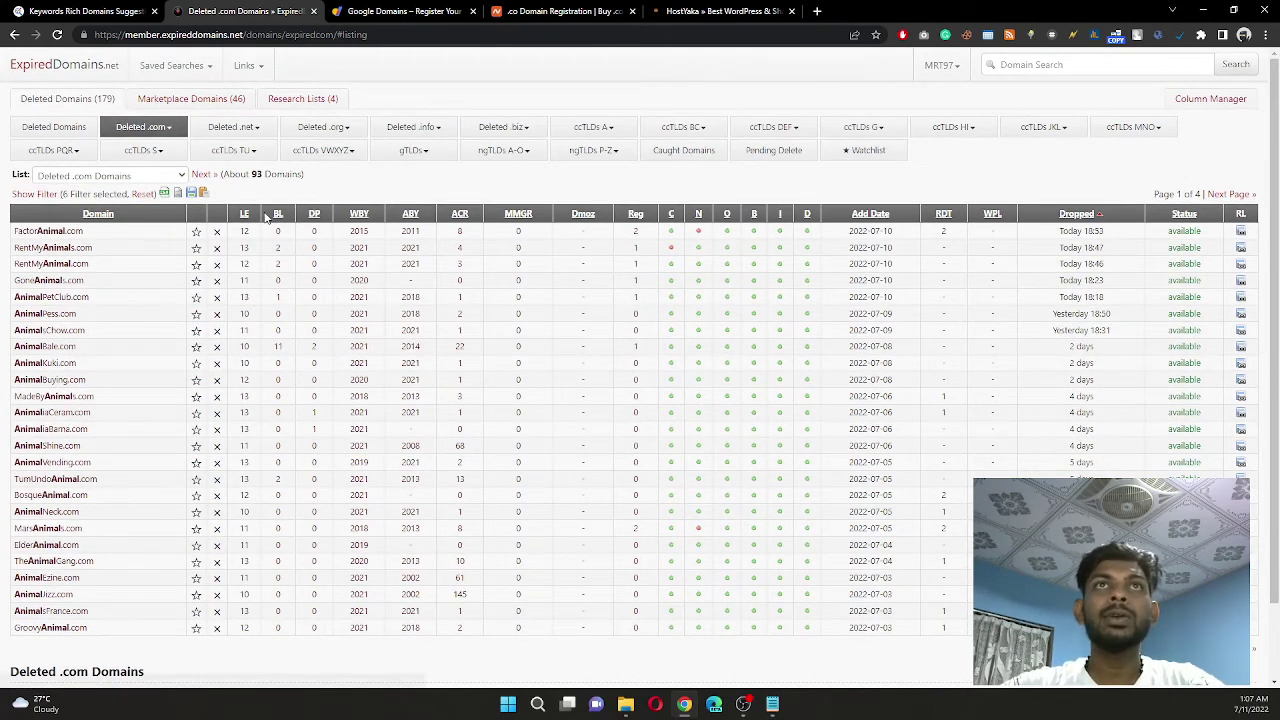
{"action": "left_click", "coordinate": [278, 216]}
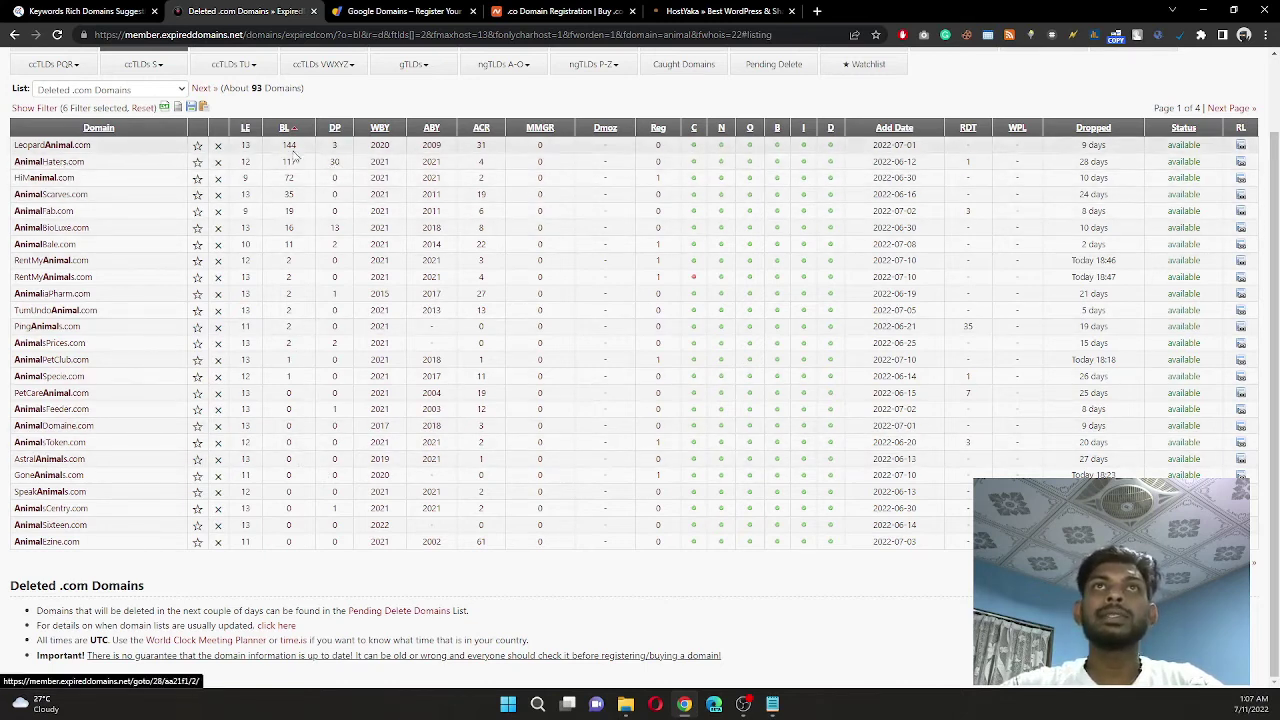
- Switch to the SEOTools.lk site, open its homepage and look through the available tools
{"action": "left_click", "coordinate": [90, 10]}
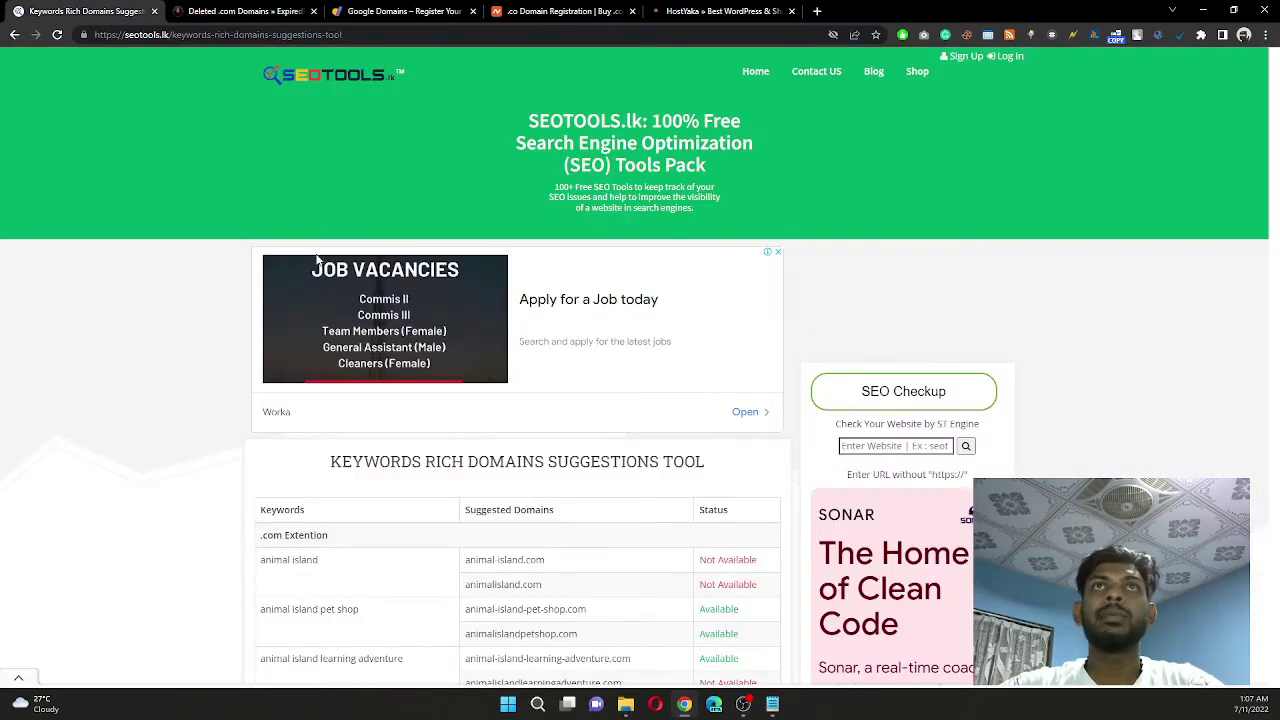
{"action": "left_click", "coordinate": [326, 84]}
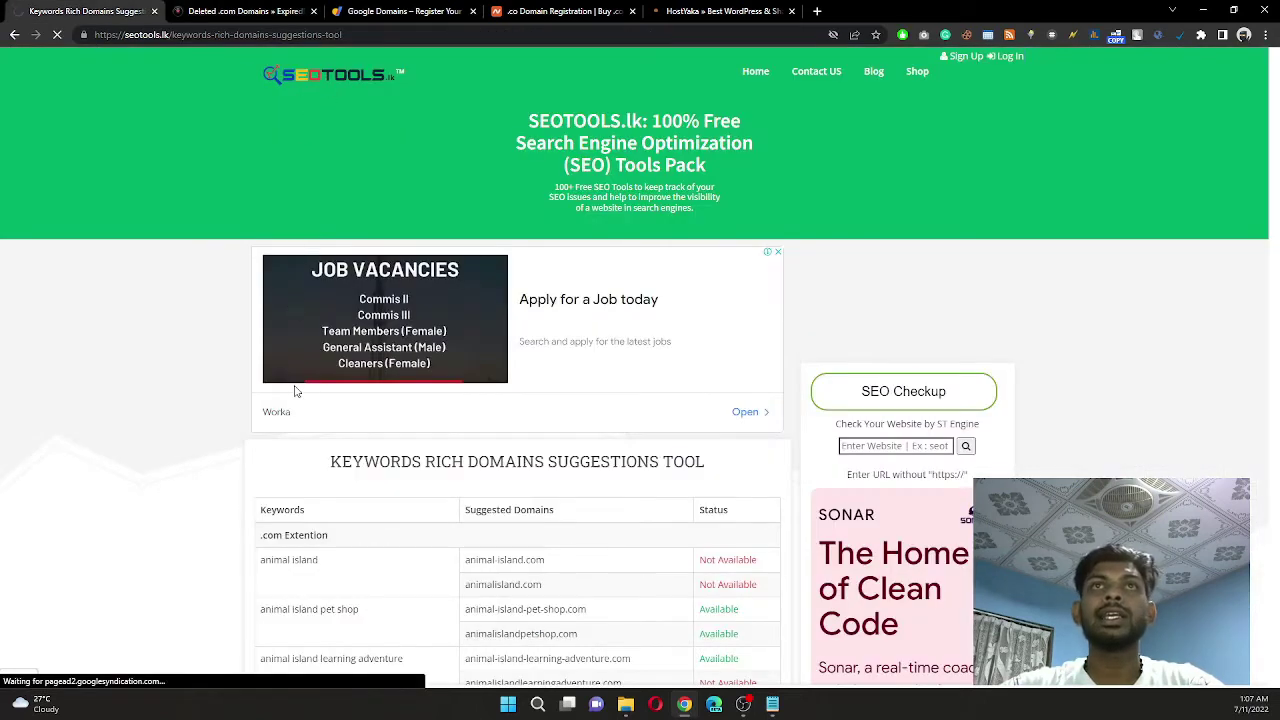
{"action": "scroll", "coordinate": [310, 368], "scroll_direction": "down", "scroll_amount": 3}
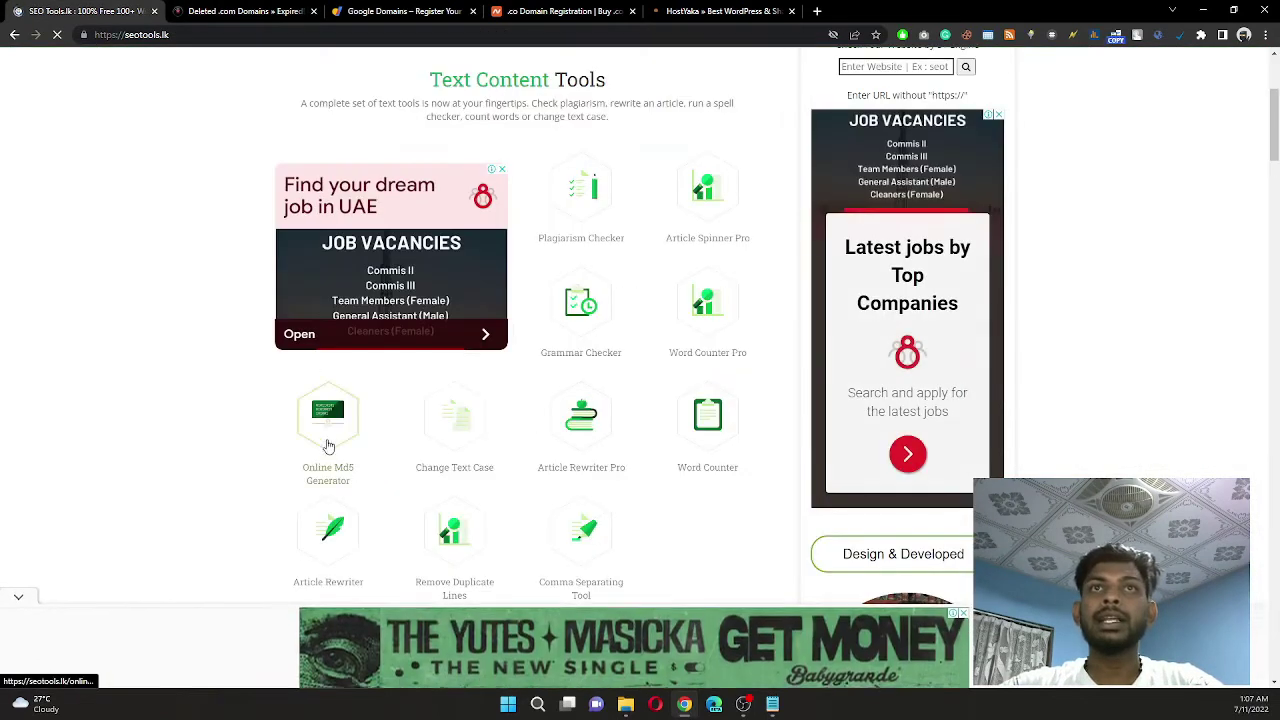
{"action": "scroll", "coordinate": [329, 443], "scroll_direction": "up", "scroll_amount": 3}
- Switch back to the ExpiredDomains.net list and copy the domain name AnimalHaters.com
{"action": "left_click", "coordinate": [243, 10]}
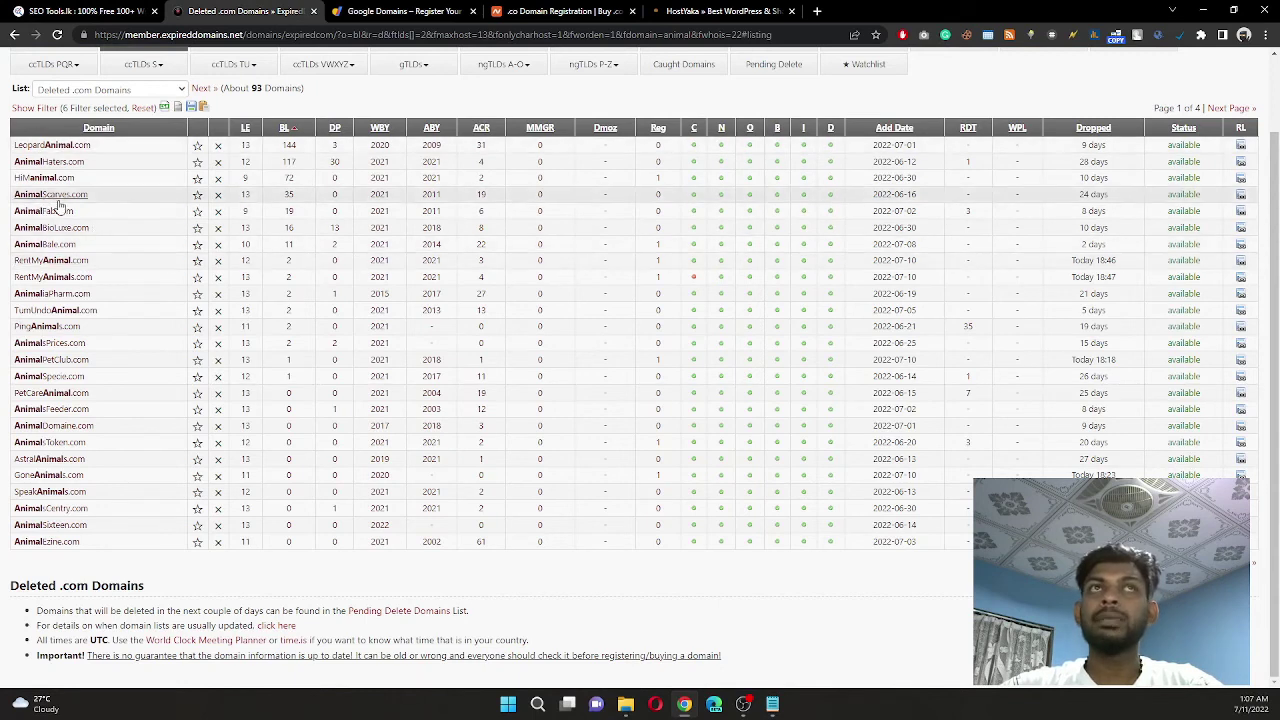
{"action": "scroll", "coordinate": [155, 230], "scroll_direction": "up", "scroll_amount": 1}
{"action": "scroll", "coordinate": [155, 230], "scroll_direction": "up", "scroll_amount": 1}
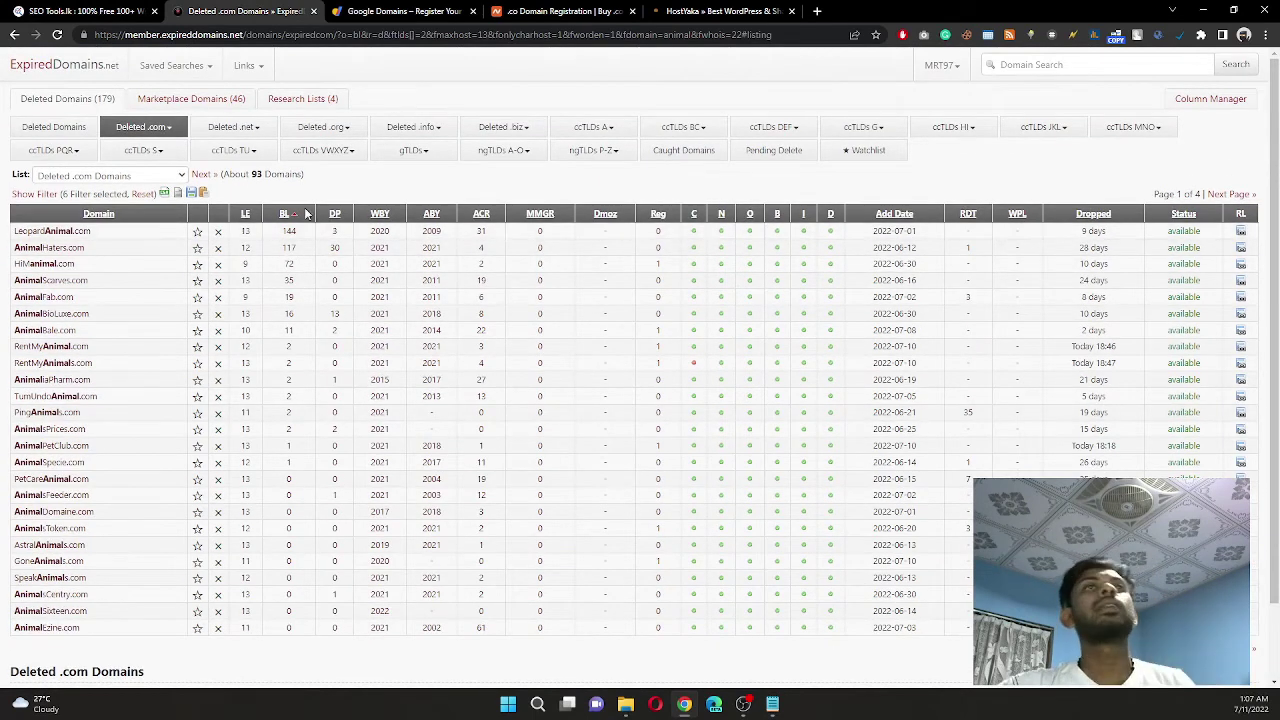
{"action": "left_click_drag", "start_coordinate": [90, 251], "coordinate": [14, 250]}
{"action": "key", "text": "ctrl+c"}
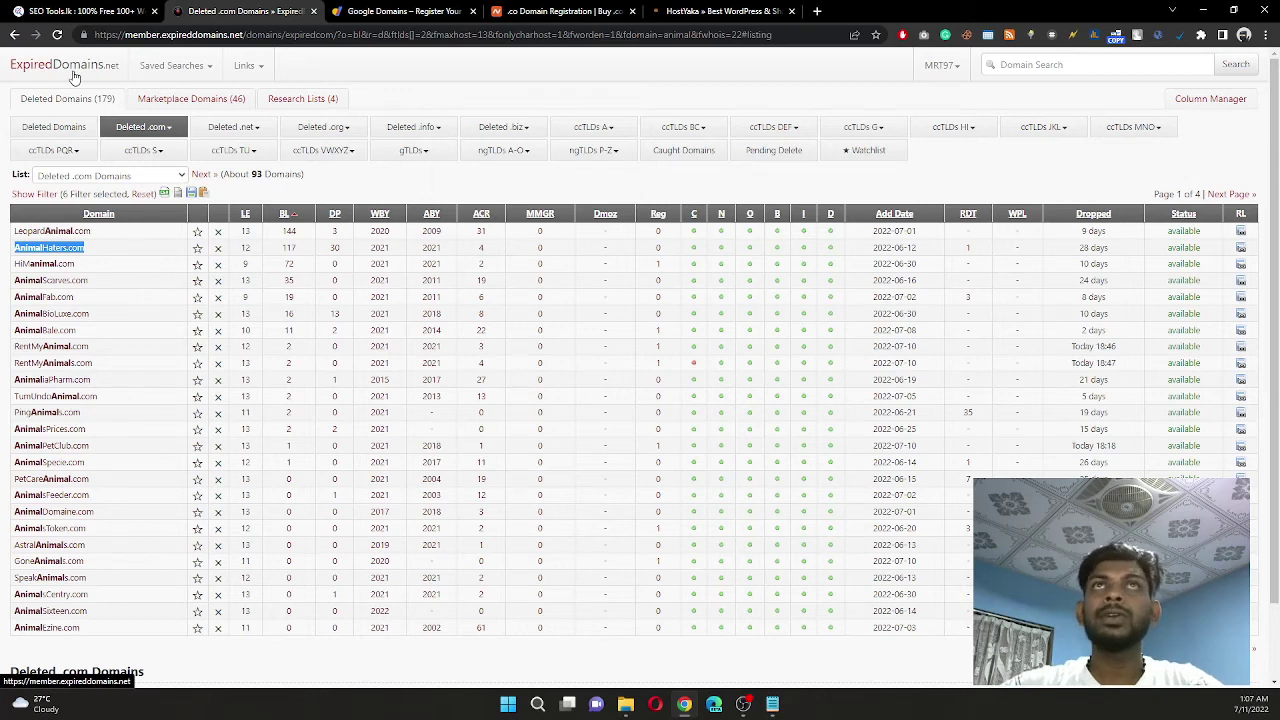
- Switch to Google Domains and search for the copied domain AnimalHaters.com
{"action": "left_click", "coordinate": [363, 20]}
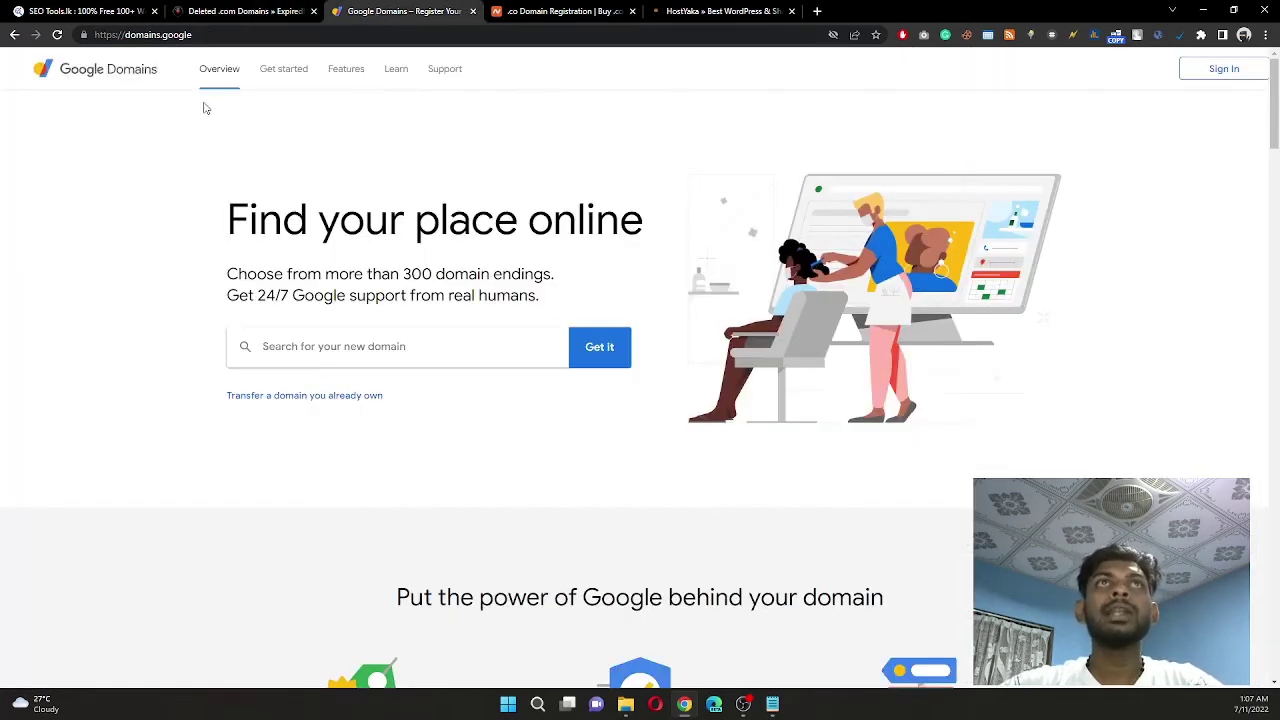
{"action": "left_click", "coordinate": [318, 347]}
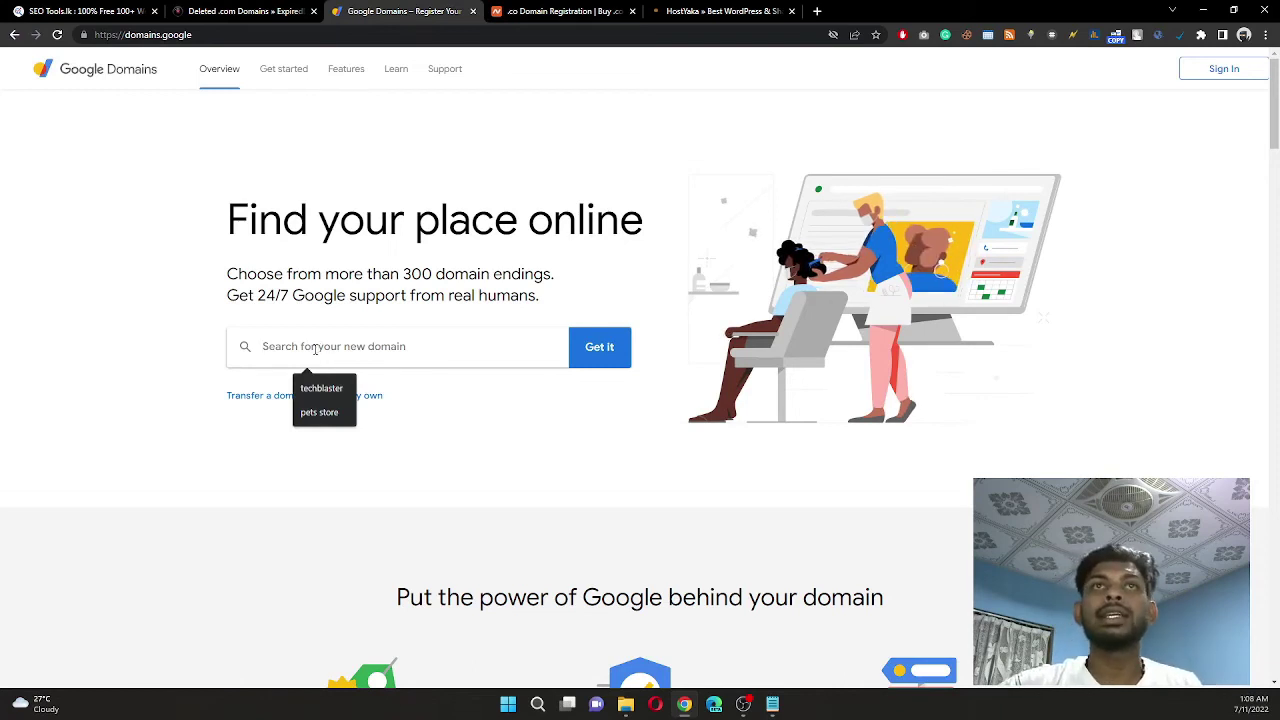
{"action": "key", "text": "ctrl+v"}
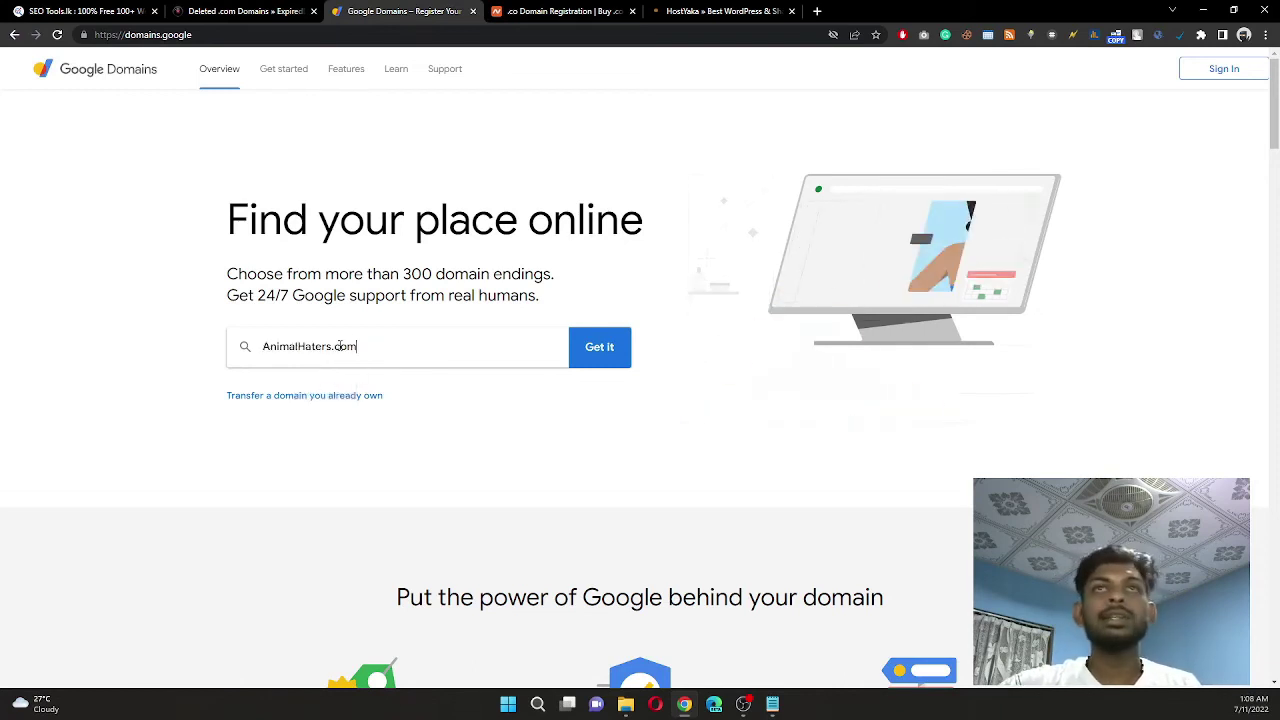
{"action": "left_click", "coordinate": [600, 347]}
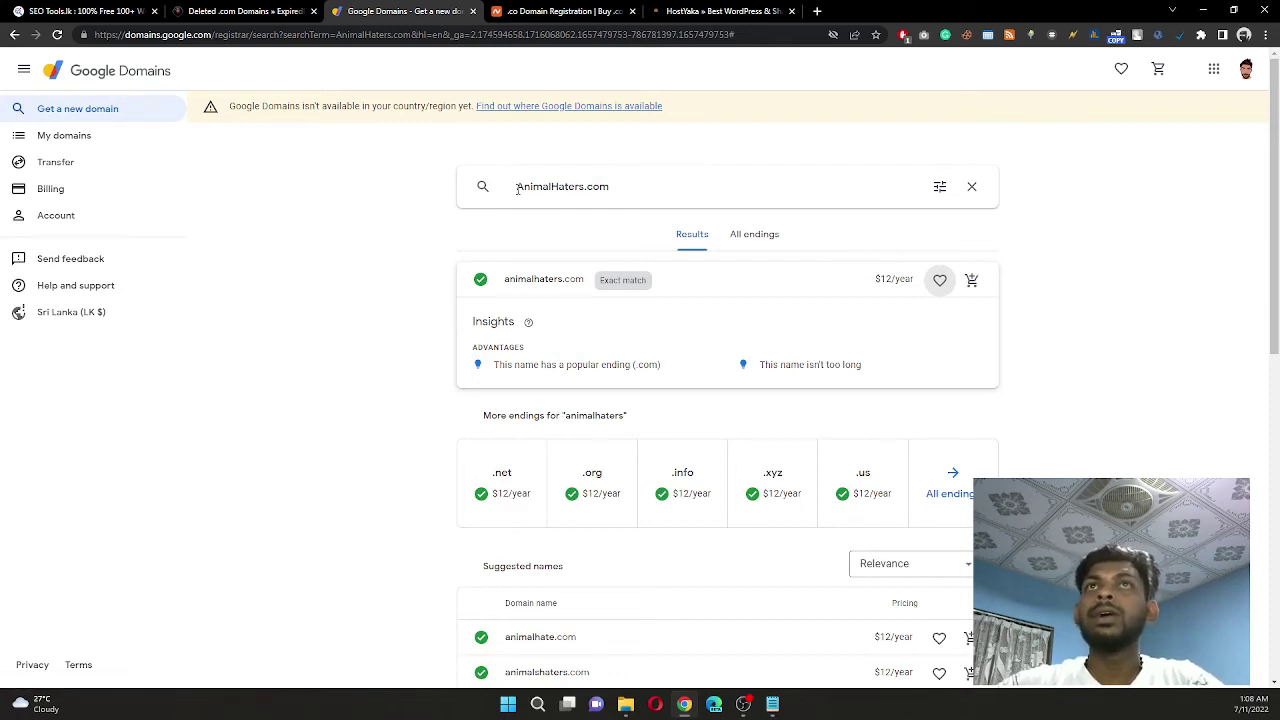
- Search for AnimalHaters without the .com ending and review the available endings and suggested names
{"action": "left_click", "coordinate": [586, 188]}
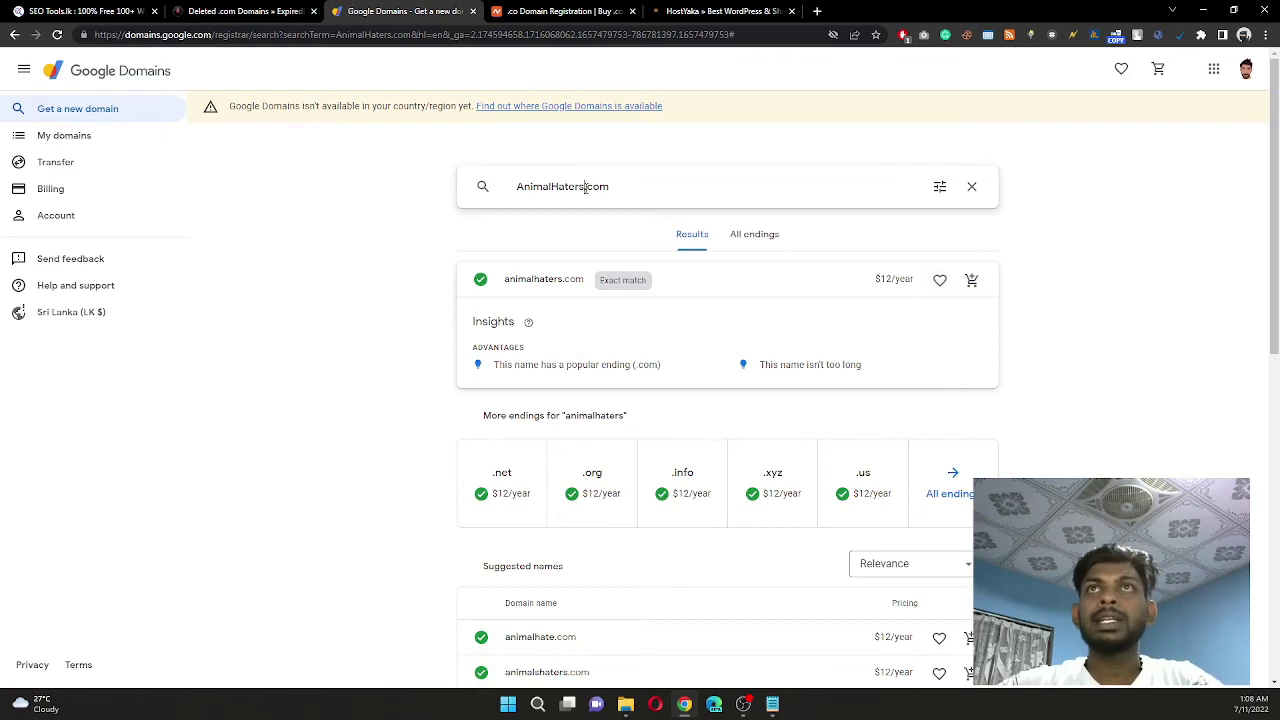
{"action": "key", "text": "Return"}
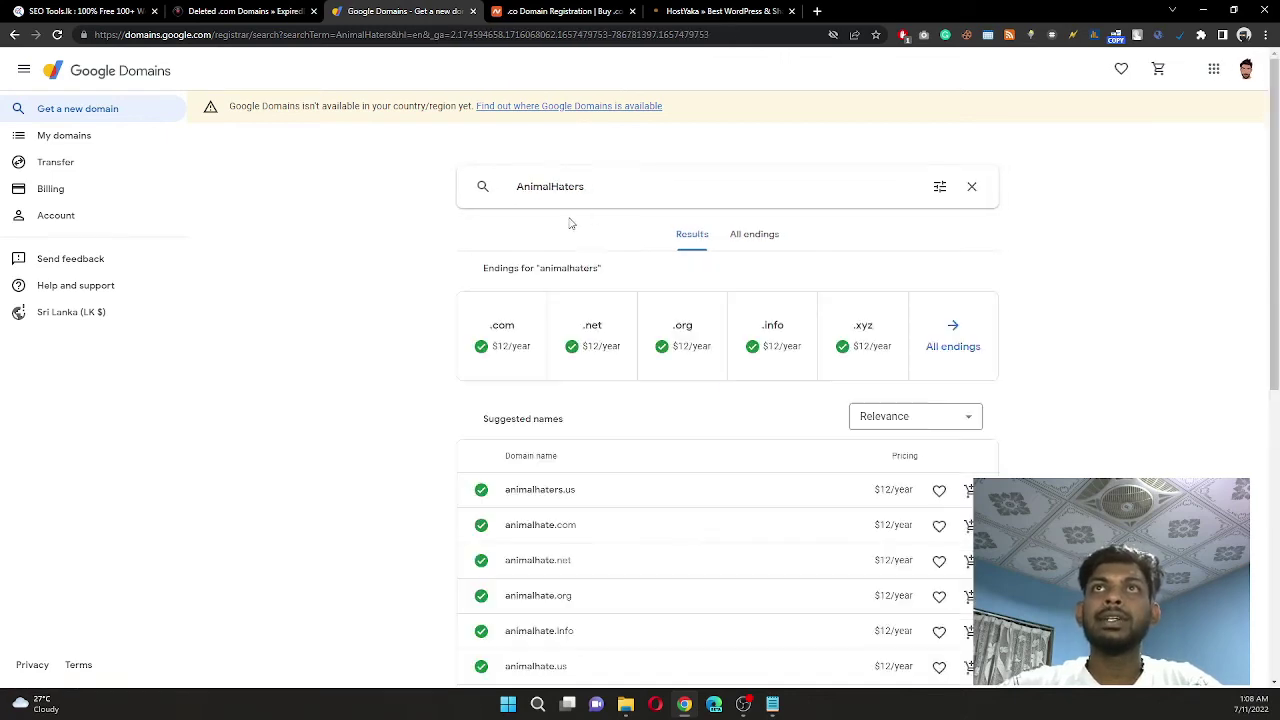
{"action": "scroll", "coordinate": [614, 391], "scroll_direction": "down", "scroll_amount": 1}
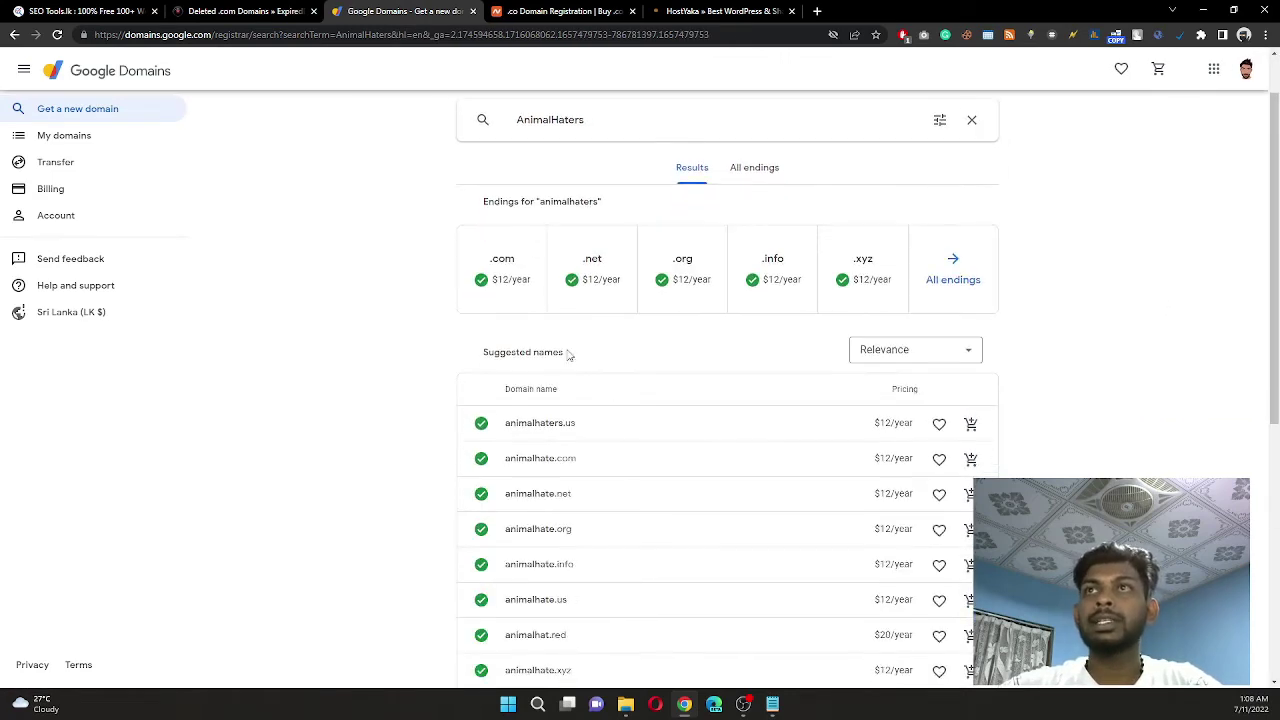
{"action": "scroll", "coordinate": [688, 343], "scroll_direction": "down", "scroll_amount": 5}
{"action": "scroll", "coordinate": [690, 345], "scroll_direction": "up", "scroll_amount": 8}
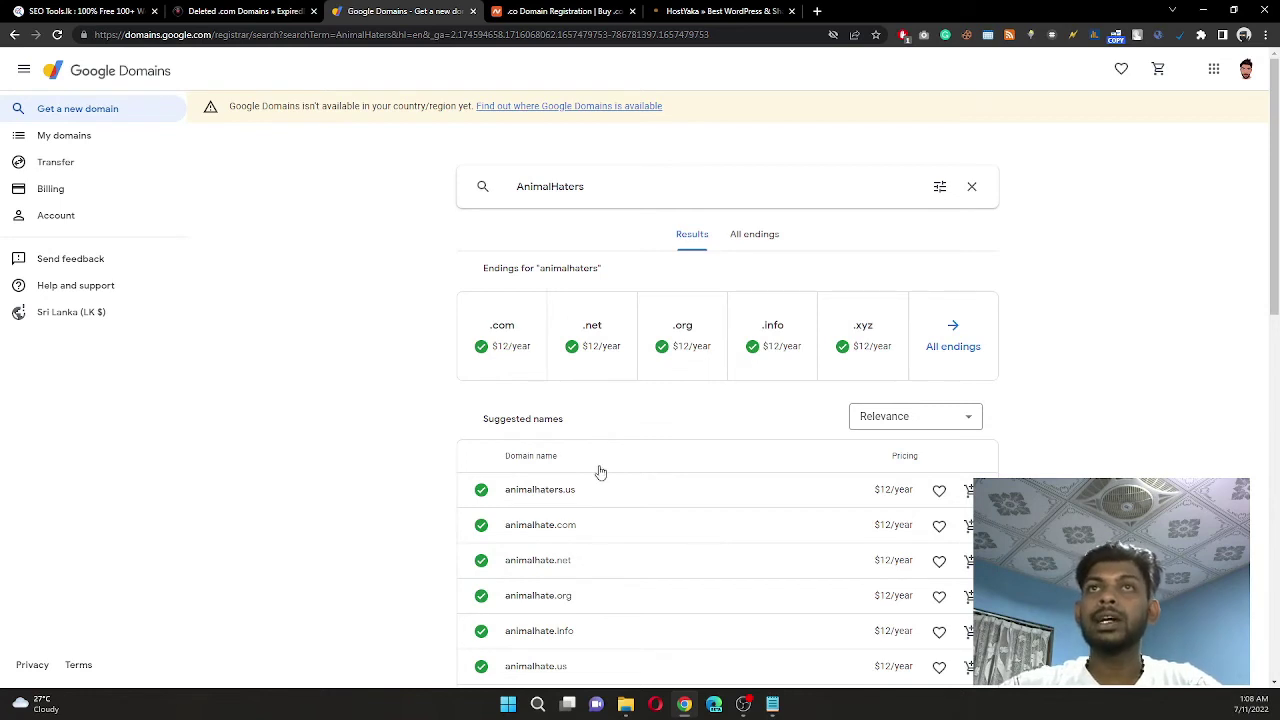
- Expand the suggested name animalhaters.us and read the advantages in its insights
{"action": "left_click", "coordinate": [567, 490]}
{"action": "scroll", "coordinate": [569, 446], "scroll_direction": "down", "scroll_amount": 1}
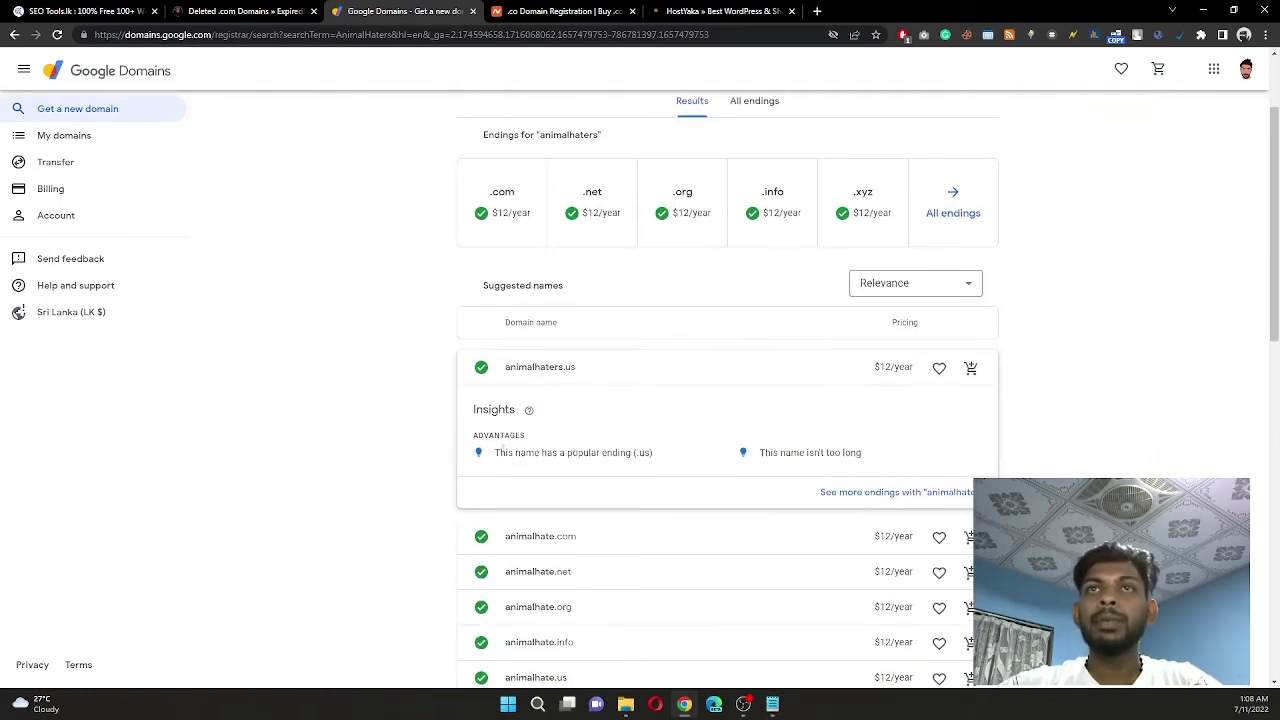
{"action": "left_click_drag", "start_coordinate": [558, 451], "coordinate": [670, 461]}
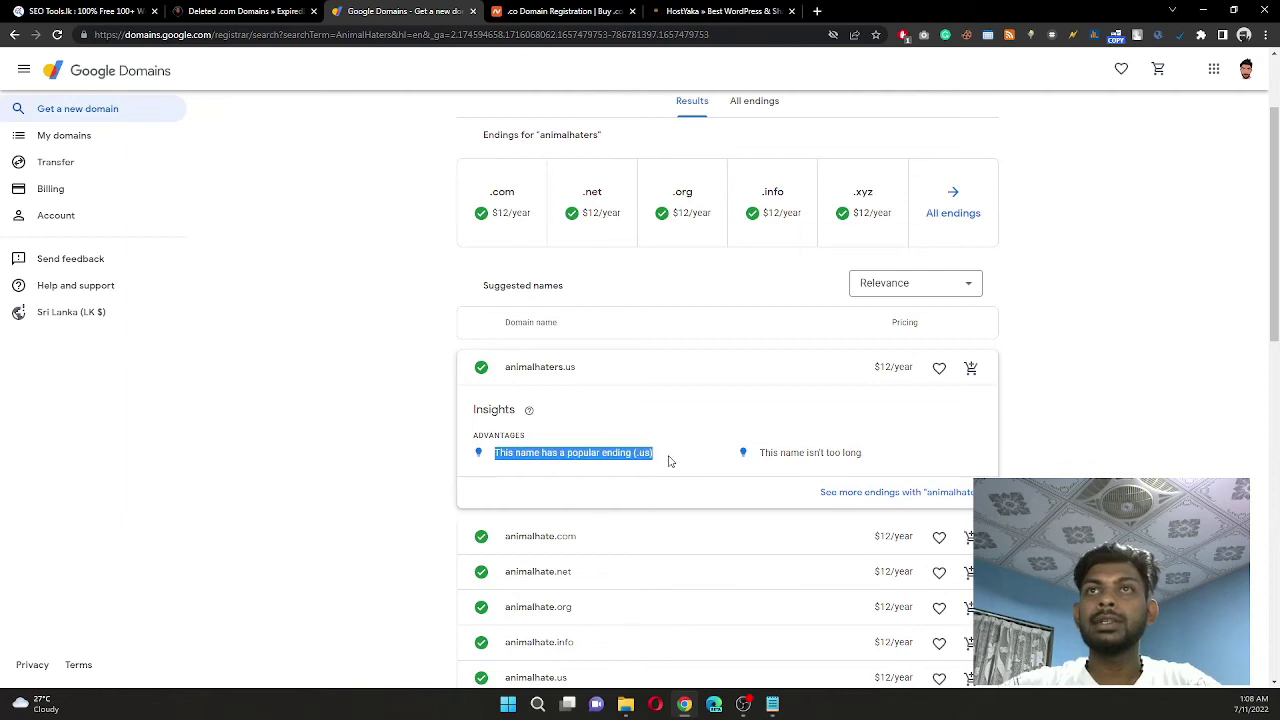
{"action": "left_click_drag", "start_coordinate": [763, 452], "coordinate": [883, 458]}
- Examine the insights for the suggested names animalhate.com and animalhate.org, then collapse the details
{"action": "left_click", "coordinate": [545, 549]}
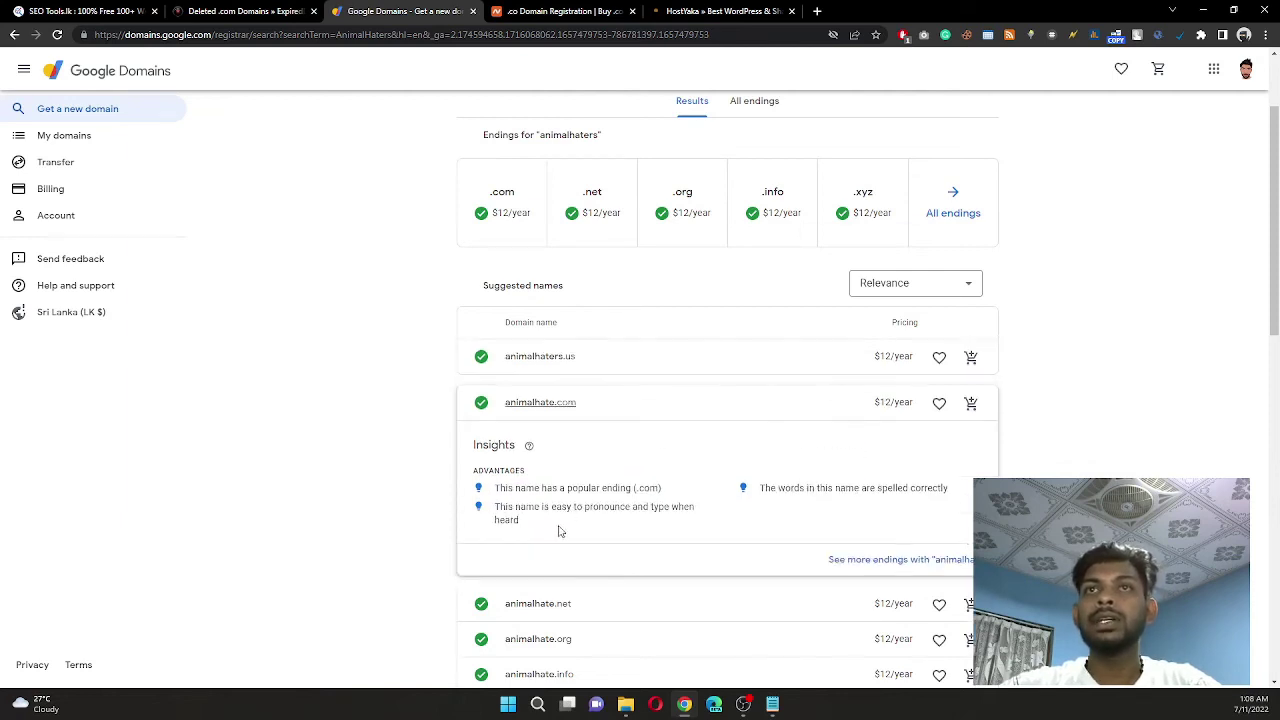
{"action": "scroll", "coordinate": [555, 500], "scroll_direction": "down", "scroll_amount": 1}
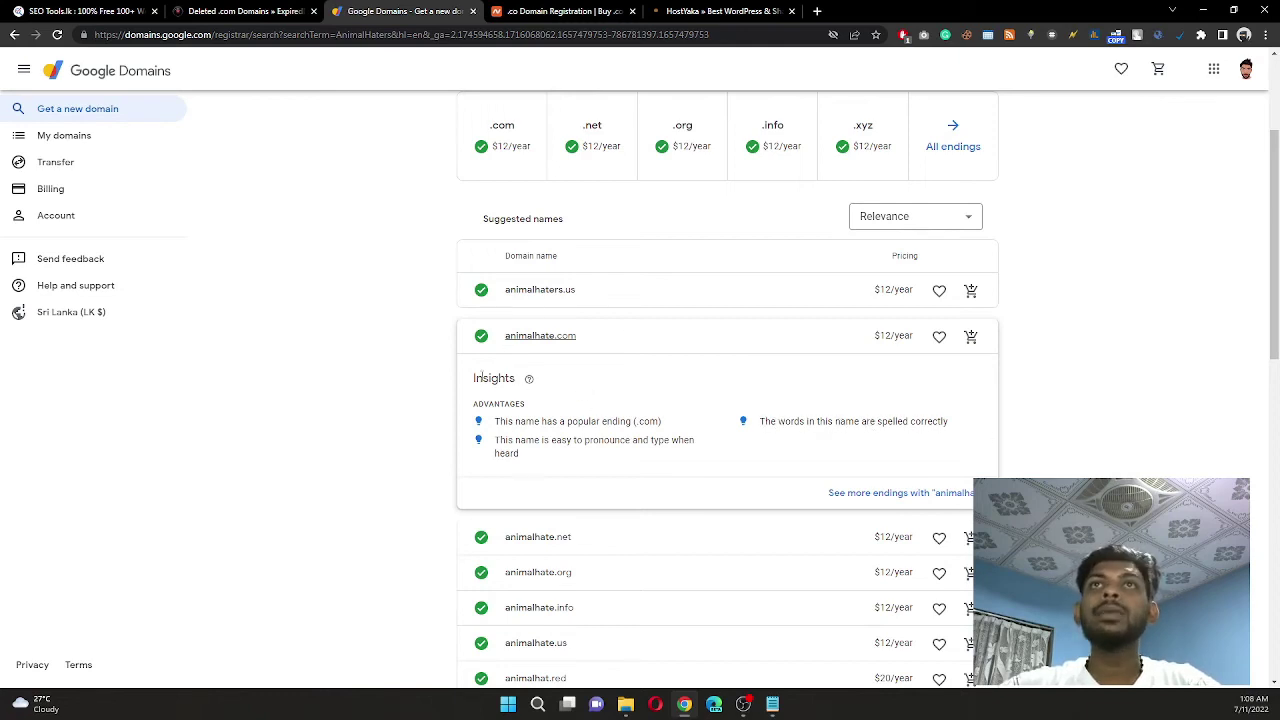
{"action": "scroll", "coordinate": [621, 526], "scroll_direction": "down", "scroll_amount": 2}
{"action": "left_click", "coordinate": [606, 314]}
{"action": "scroll", "coordinate": [660, 400], "scroll_direction": "up", "scroll_amount": 1}
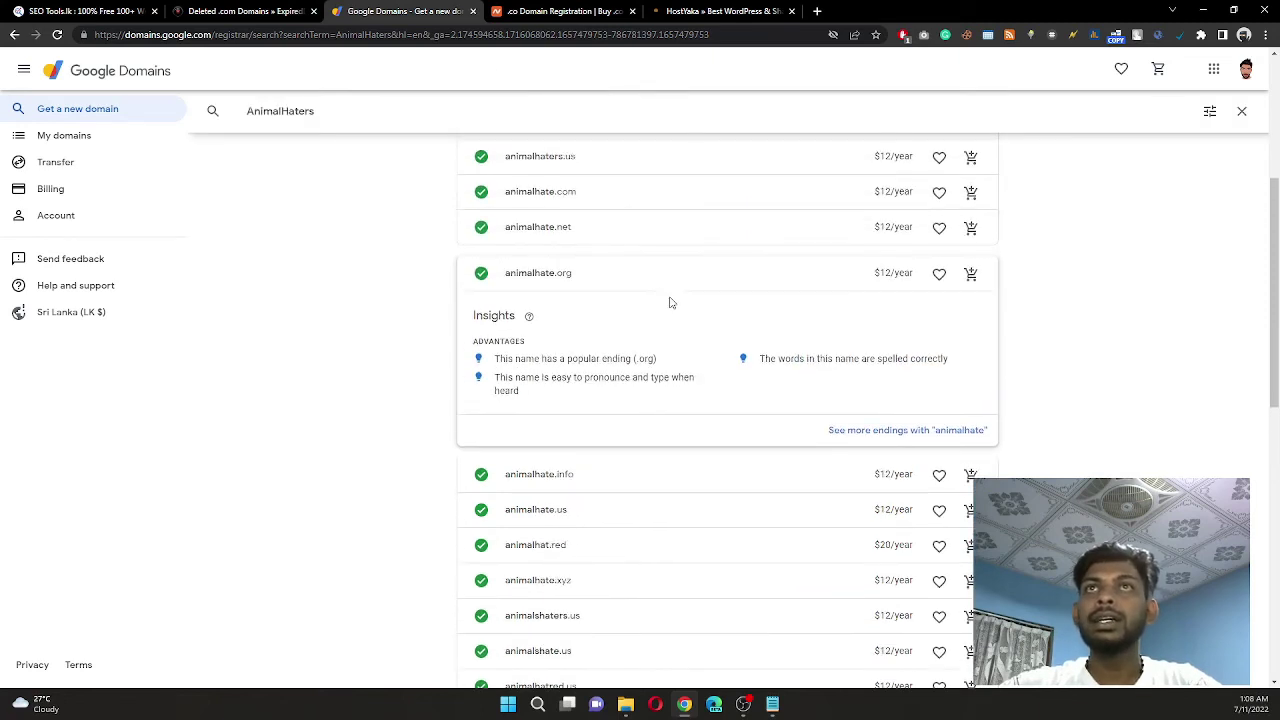
{"action": "left_click", "coordinate": [670, 278]}
{"action": "scroll", "coordinate": [625, 309], "scroll_direction": "up", "scroll_amount": 1}
{"action": "scroll", "coordinate": [630, 305], "scroll_direction": "up", "scroll_amount": 1}
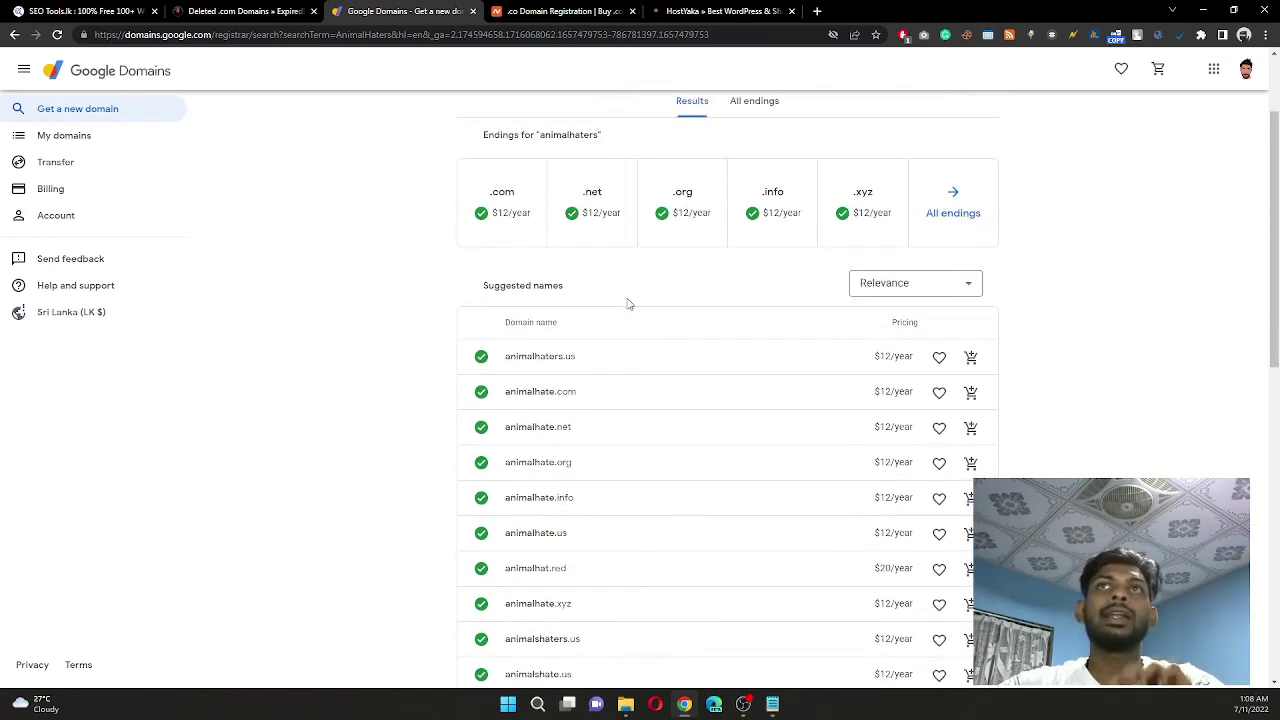
{"action": "scroll", "coordinate": [629, 303], "scroll_direction": "up", "scroll_amount": 1}
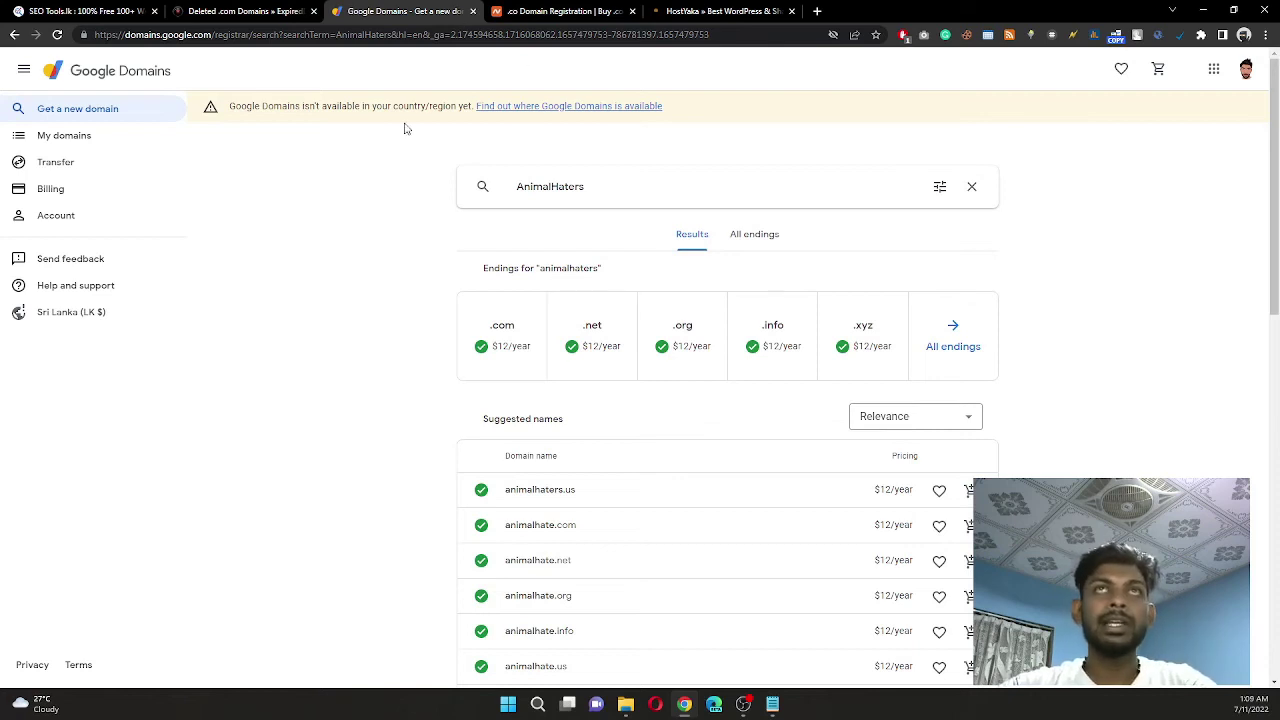
- Switch back to the ExpiredDomains.net list and copy the domain name HiManimal.com
{"action": "left_click", "coordinate": [622, 190]}
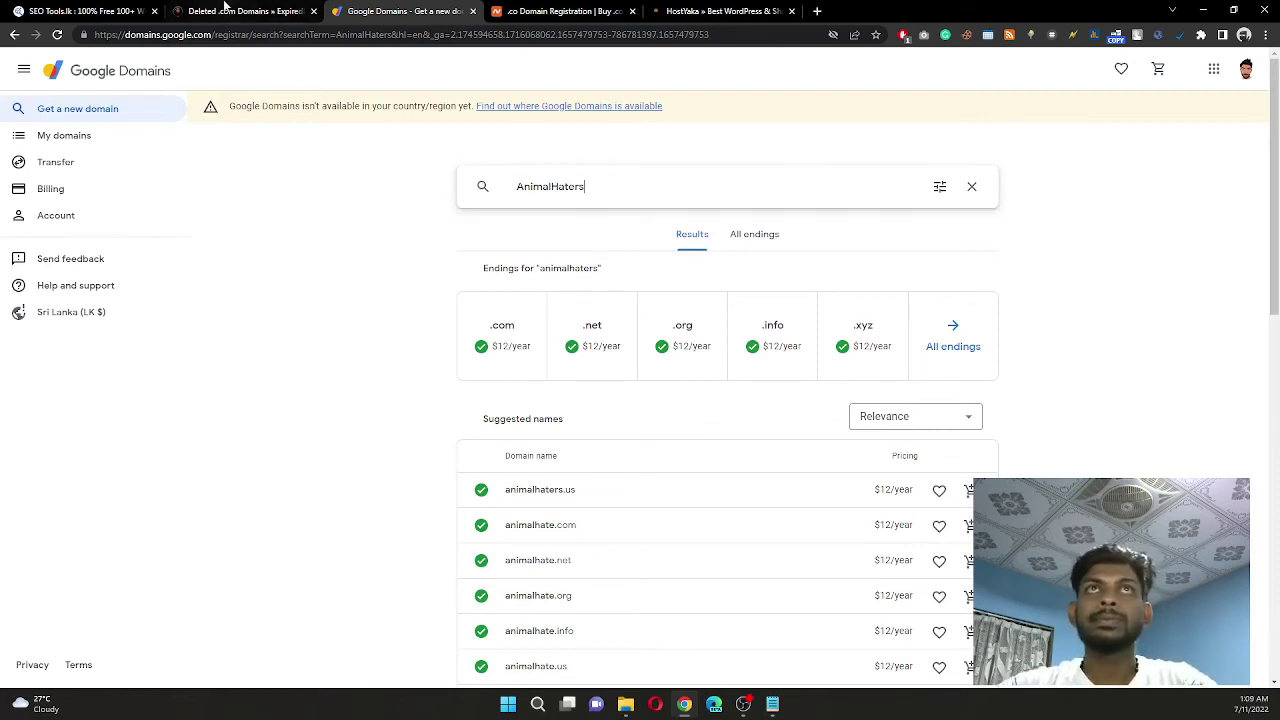
{"action": "left_click", "coordinate": [226, 8]}
{"action": "left_click_drag", "start_coordinate": [84, 265], "coordinate": [14, 265]}
{"action": "key", "text": "ctrl+c"}
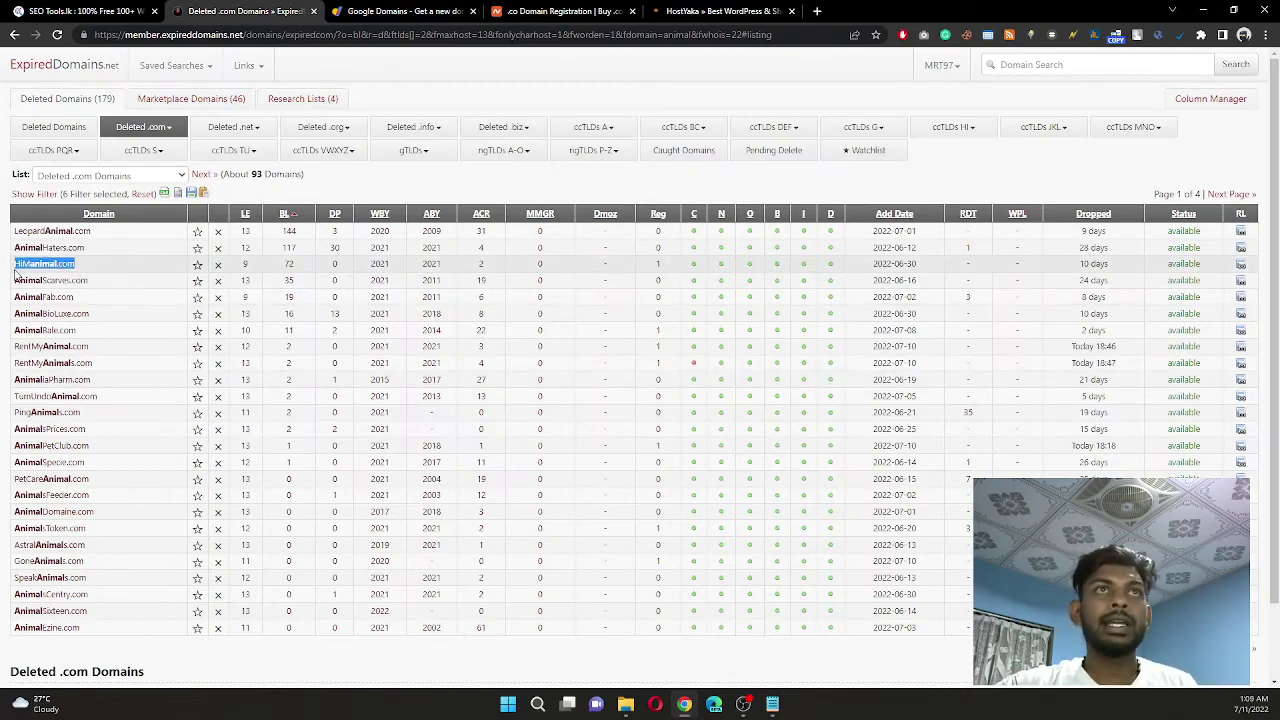
- Switch to Google Domains and replace the search term with HiManimal.com to check it
{"action": "left_click", "coordinate": [366, 10]}
{"action": "triple_click", "coordinate": [614, 197]}
{"action": "key", "text": "ctrl+v"}
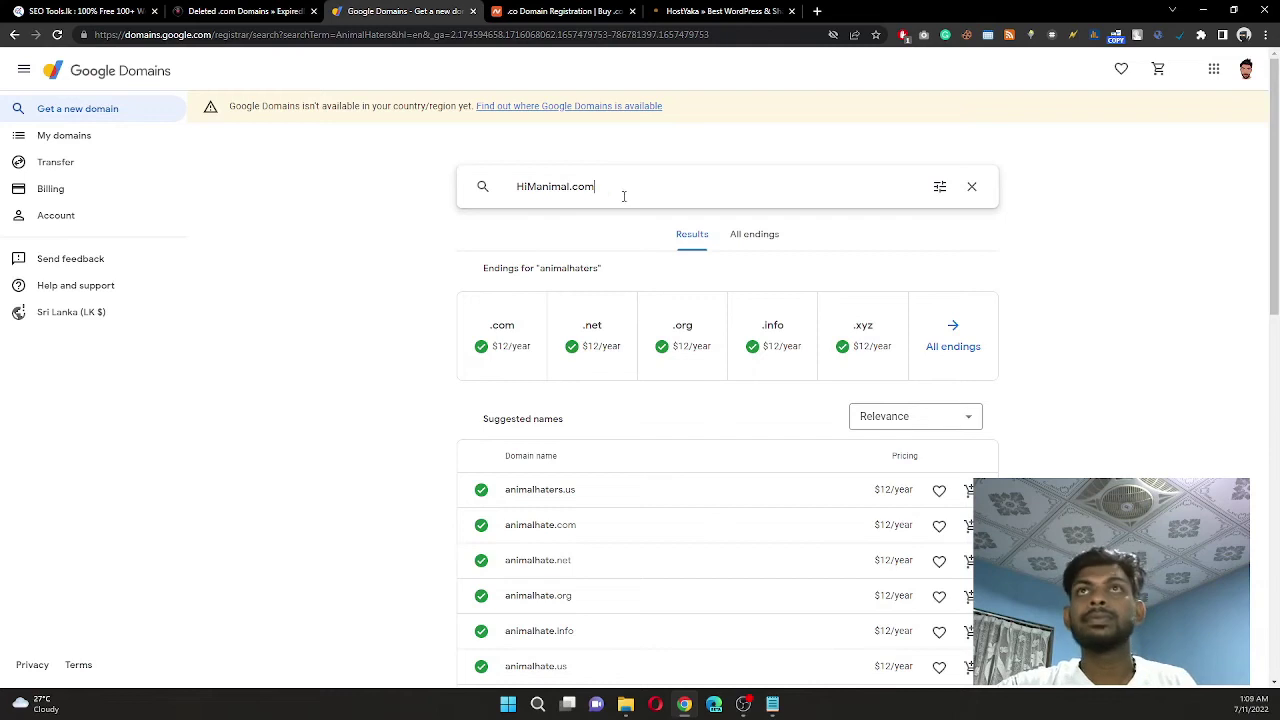
{"action": "key", "text": "Return"}
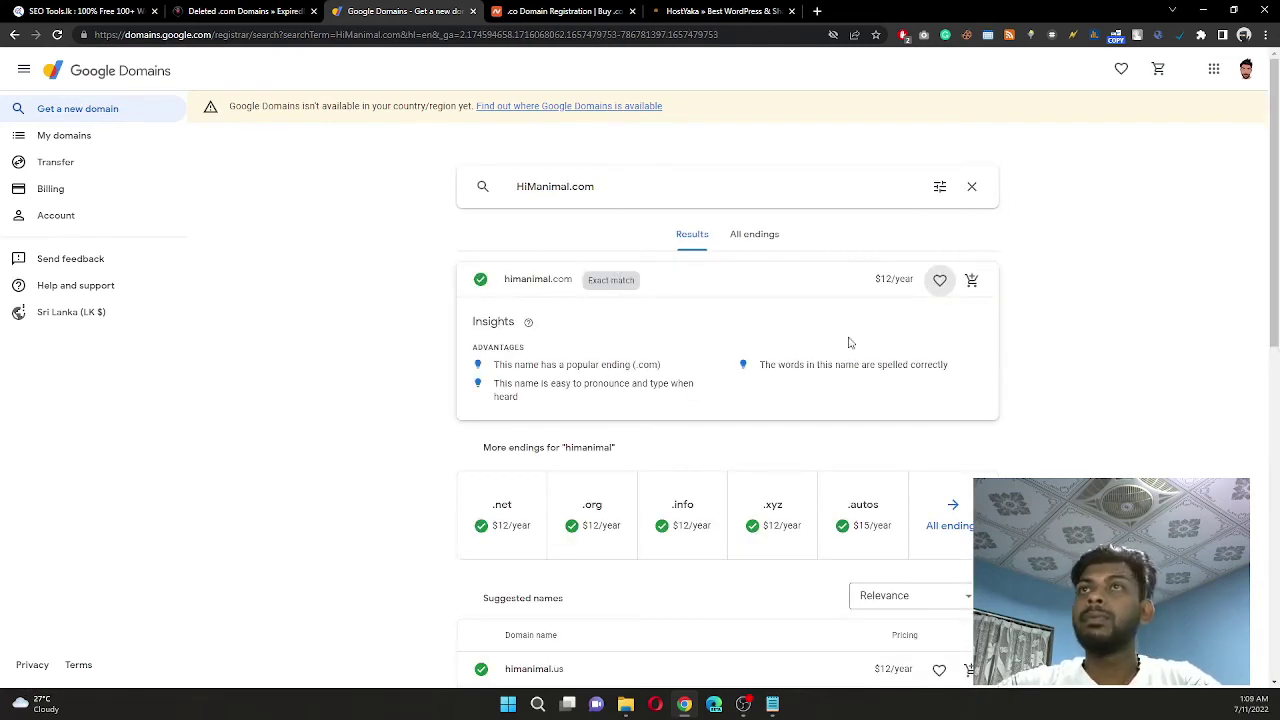
- Review the suggested names for HiManimal.com and expand the insights for himanimal.us
{"action": "scroll", "coordinate": [680, 417], "scroll_direction": "down", "scroll_amount": 1}
{"action": "scroll", "coordinate": [503, 263], "scroll_direction": "up", "scroll_amount": 1}
{"action": "scroll", "coordinate": [533, 310], "scroll_direction": "down", "scroll_amount": 3}
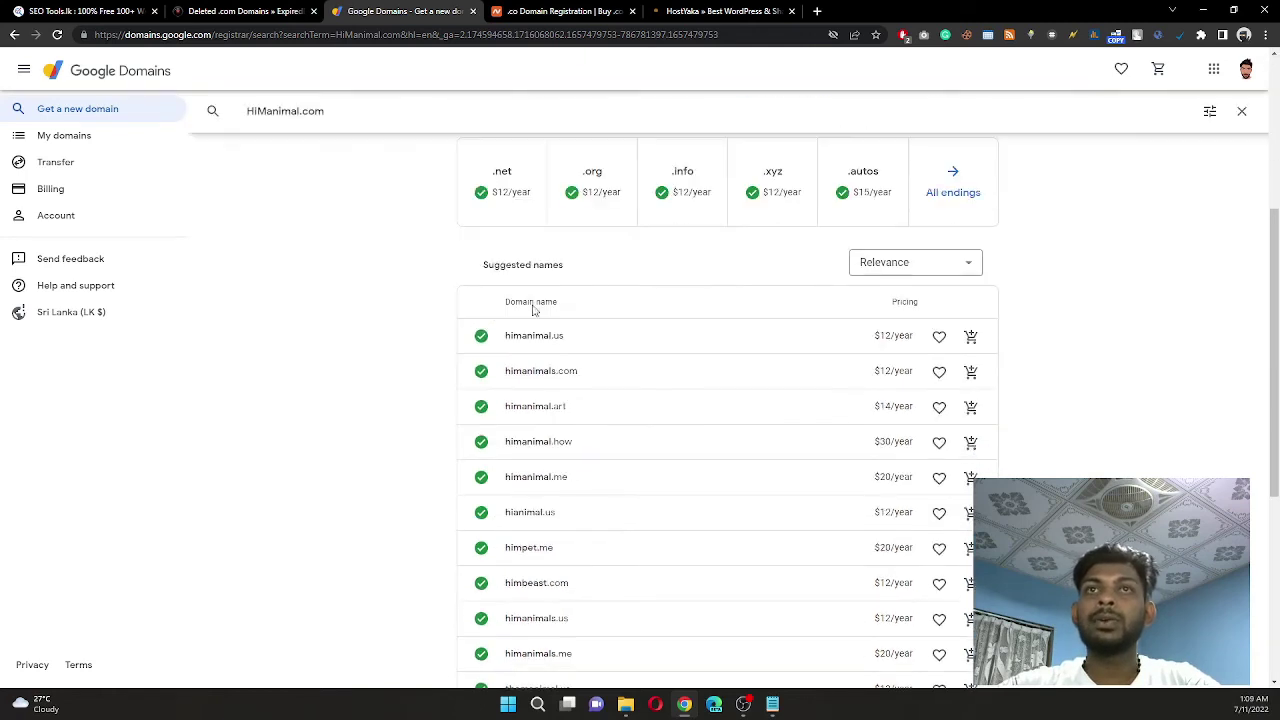
{"action": "left_click", "coordinate": [583, 337]}
{"action": "scroll", "coordinate": [583, 337], "scroll_direction": "down", "scroll_amount": 1}
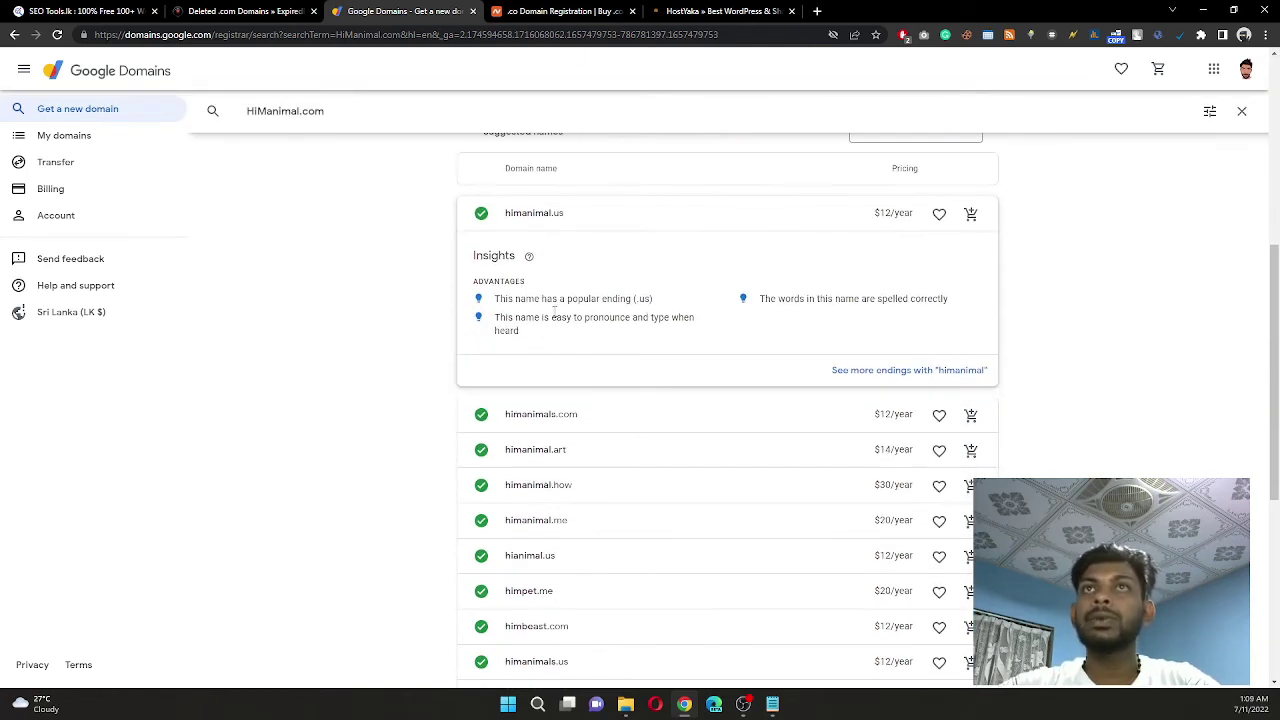
- View the insights for himanimals.com, then replace the search term with waitforu and run the domain search
{"action": "left_click", "coordinate": [582, 416]}
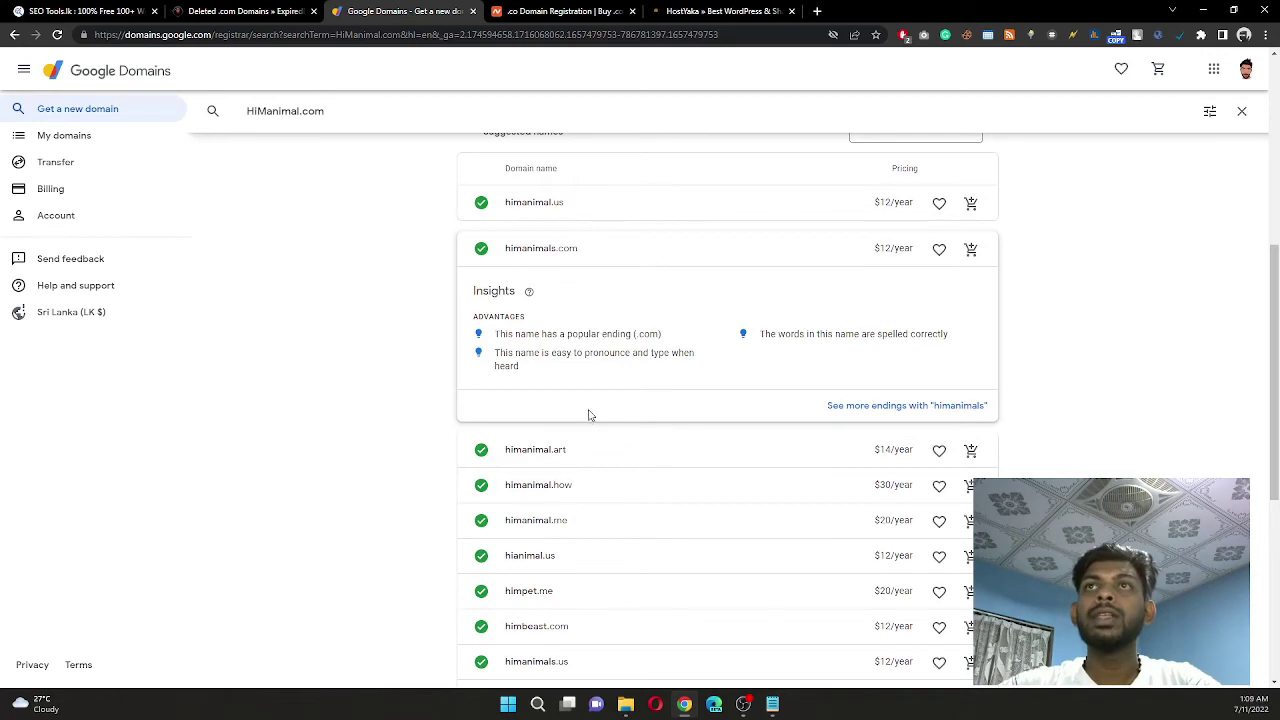
{"action": "scroll", "coordinate": [590, 415], "scroll_direction": "up", "scroll_amount": 5}
{"action": "triple_click", "coordinate": [547, 188]}
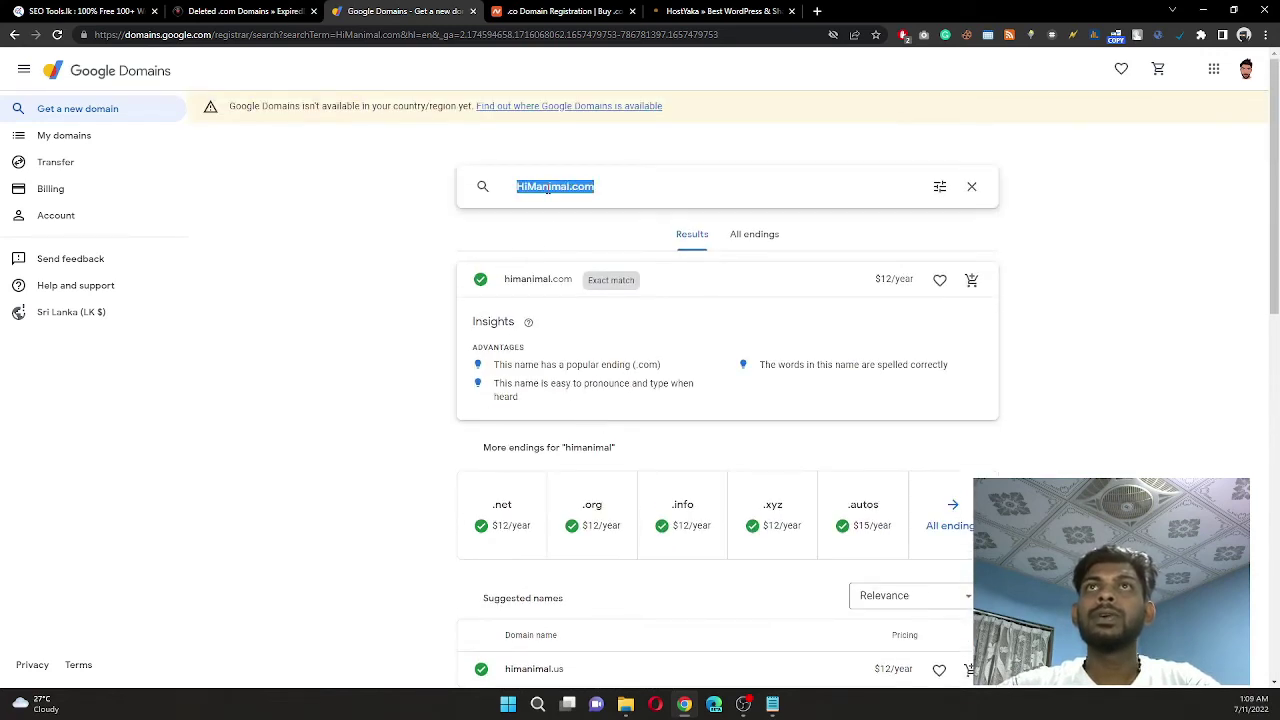
{"action": "type", "text": "waitforu"}
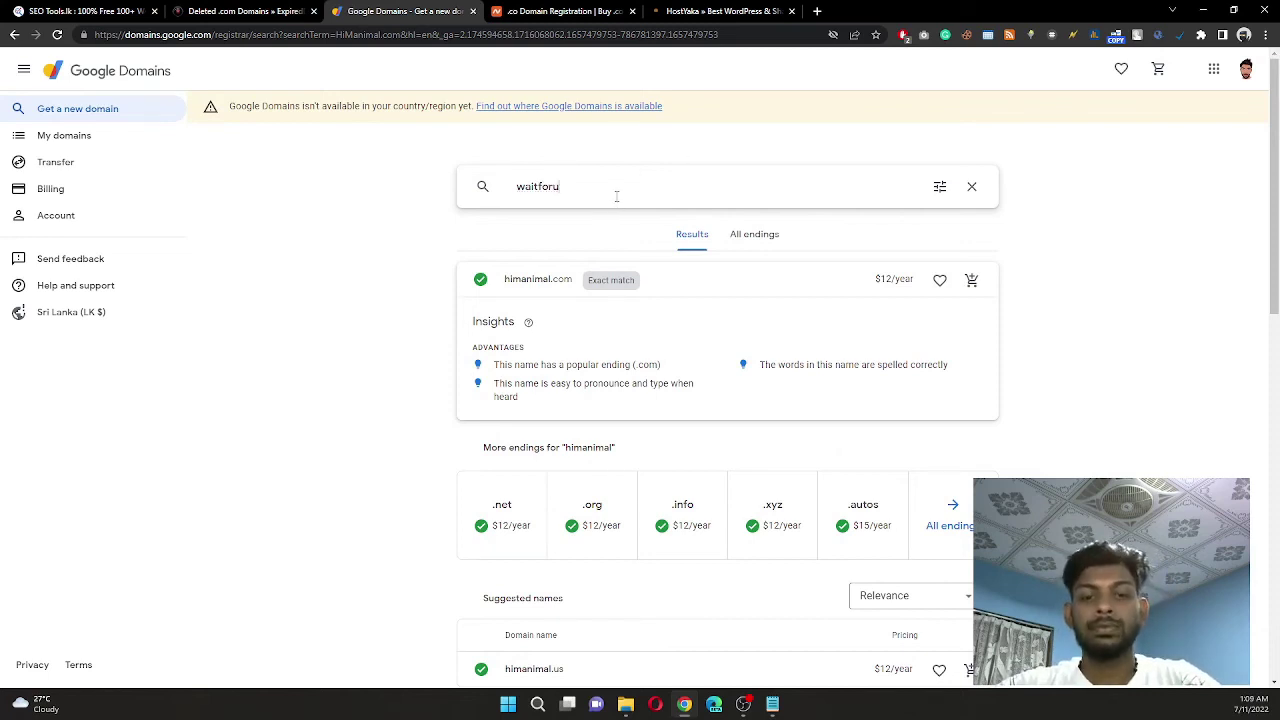
{"action": "key", "text": "Return"}
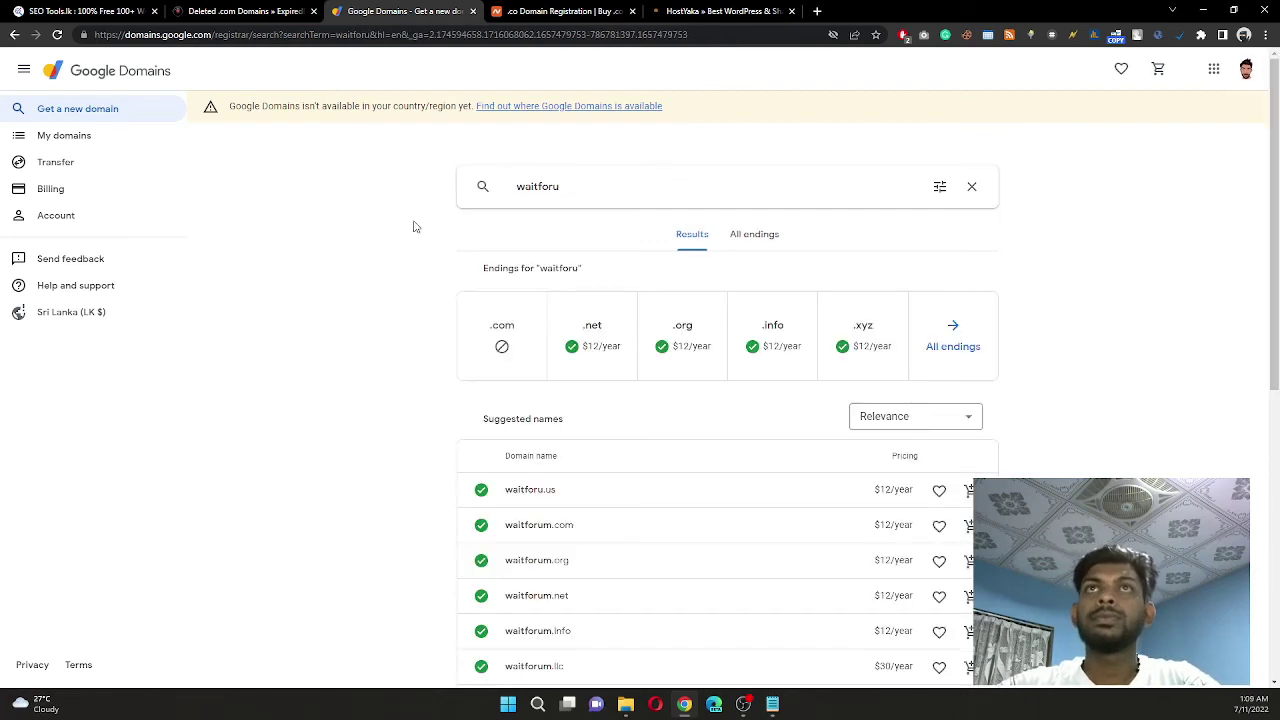
- Examine the insights for the suggested names waitforu.us and waitforum.com, then collapse the details
{"action": "scroll", "coordinate": [470, 360], "scroll_direction": "down", "scroll_amount": 1}
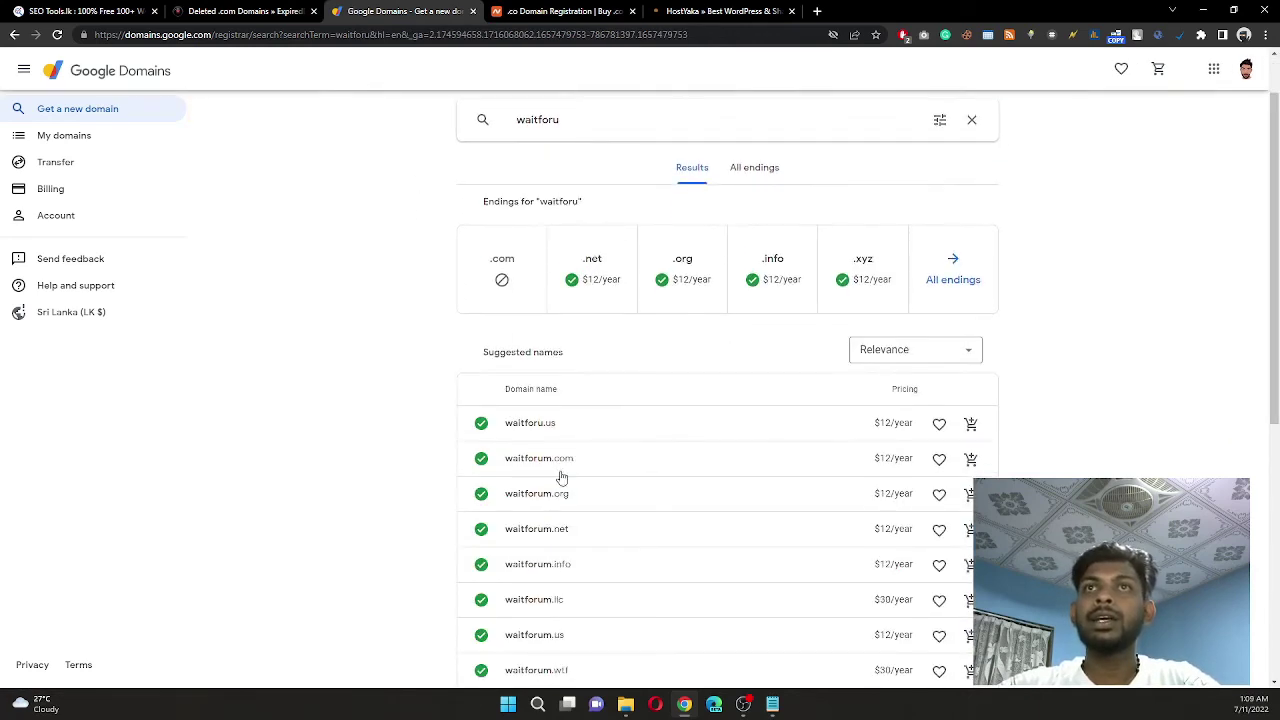
{"action": "left_click", "coordinate": [595, 428]}
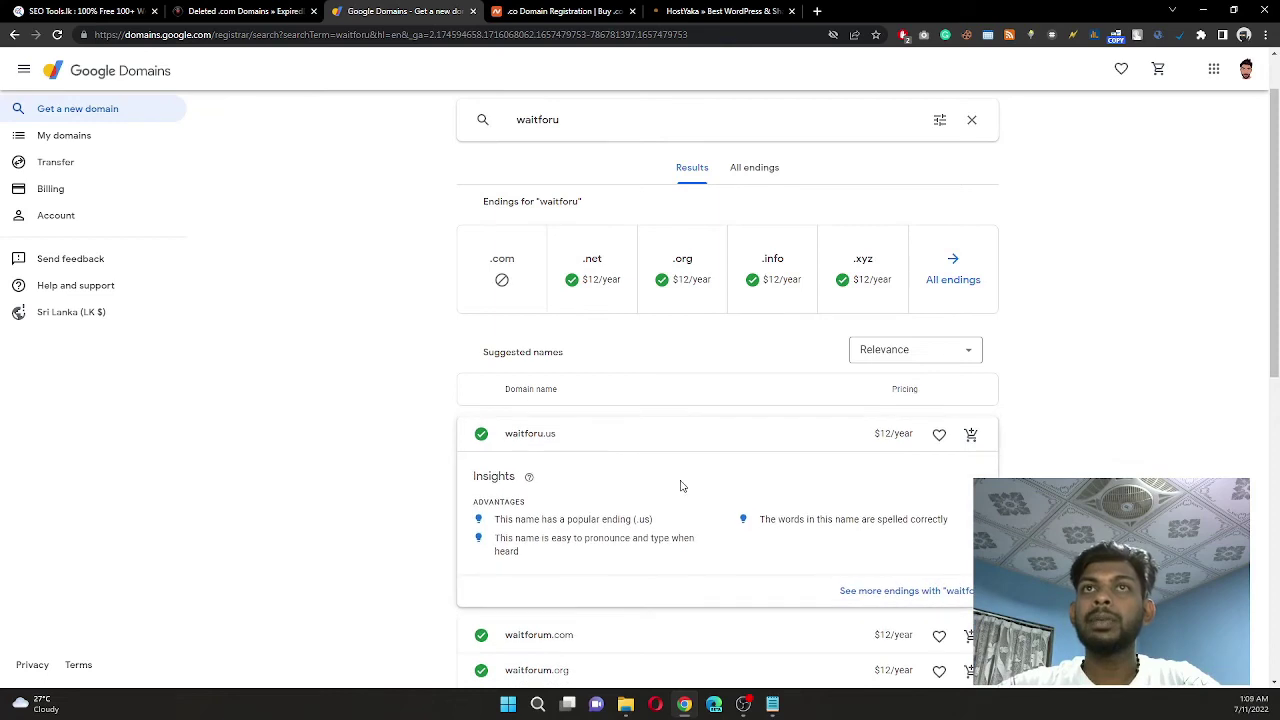
{"action": "scroll", "coordinate": [586, 457], "scroll_direction": "down", "scroll_amount": 2}
{"action": "left_click", "coordinate": [590, 511]}
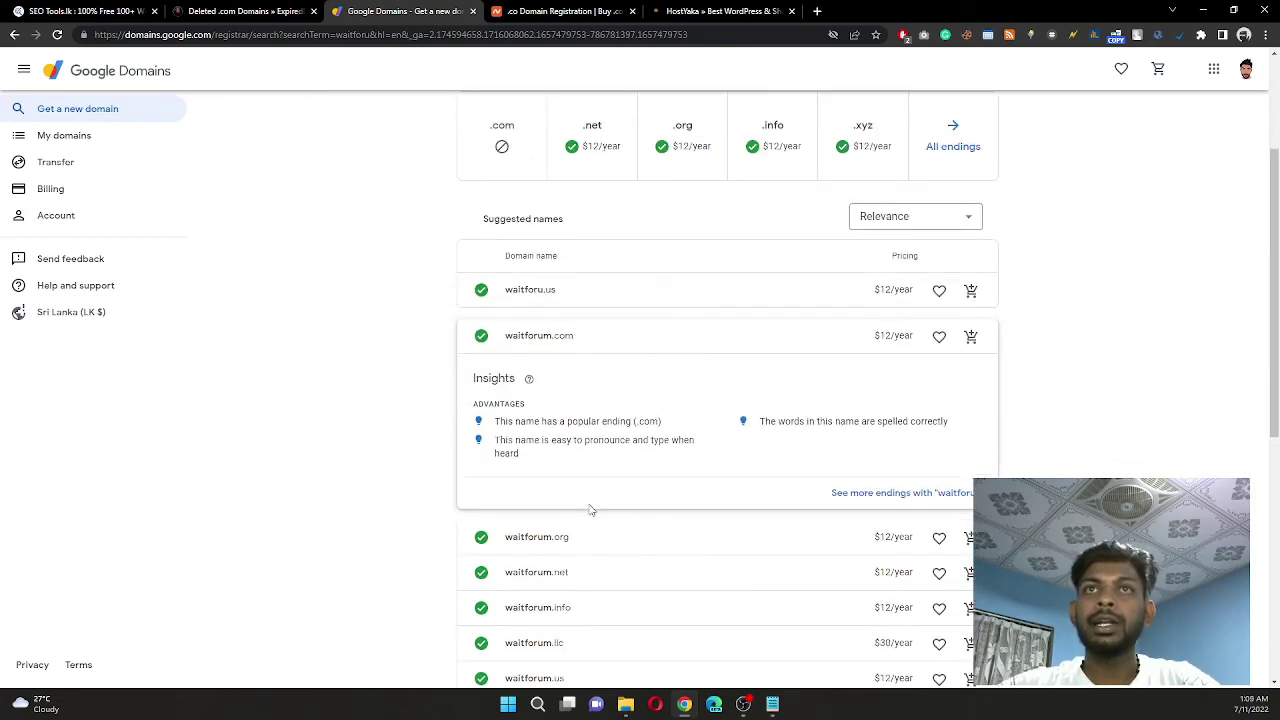
{"action": "left_click", "coordinate": [615, 336]}
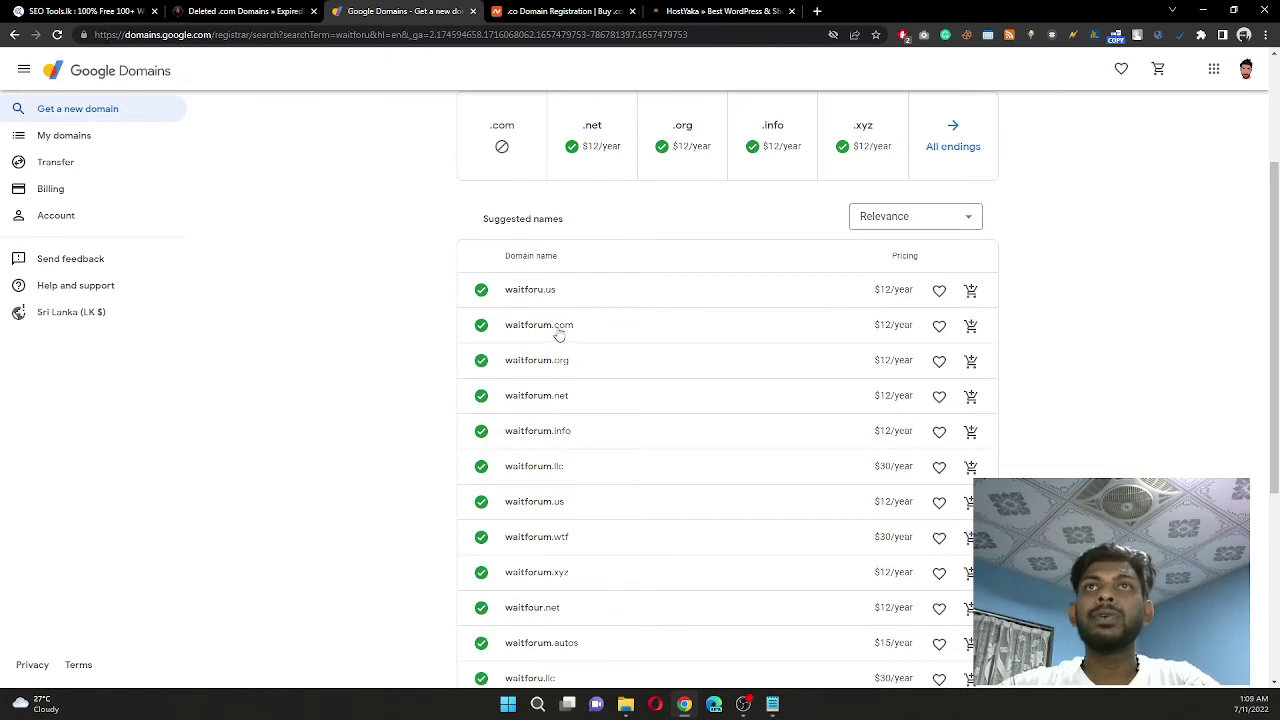
- Check the availability and insights of the .net, .com and .info endings for waitforu
{"action": "scroll", "coordinate": [580, 370], "scroll_direction": "up", "scroll_amount": 3}
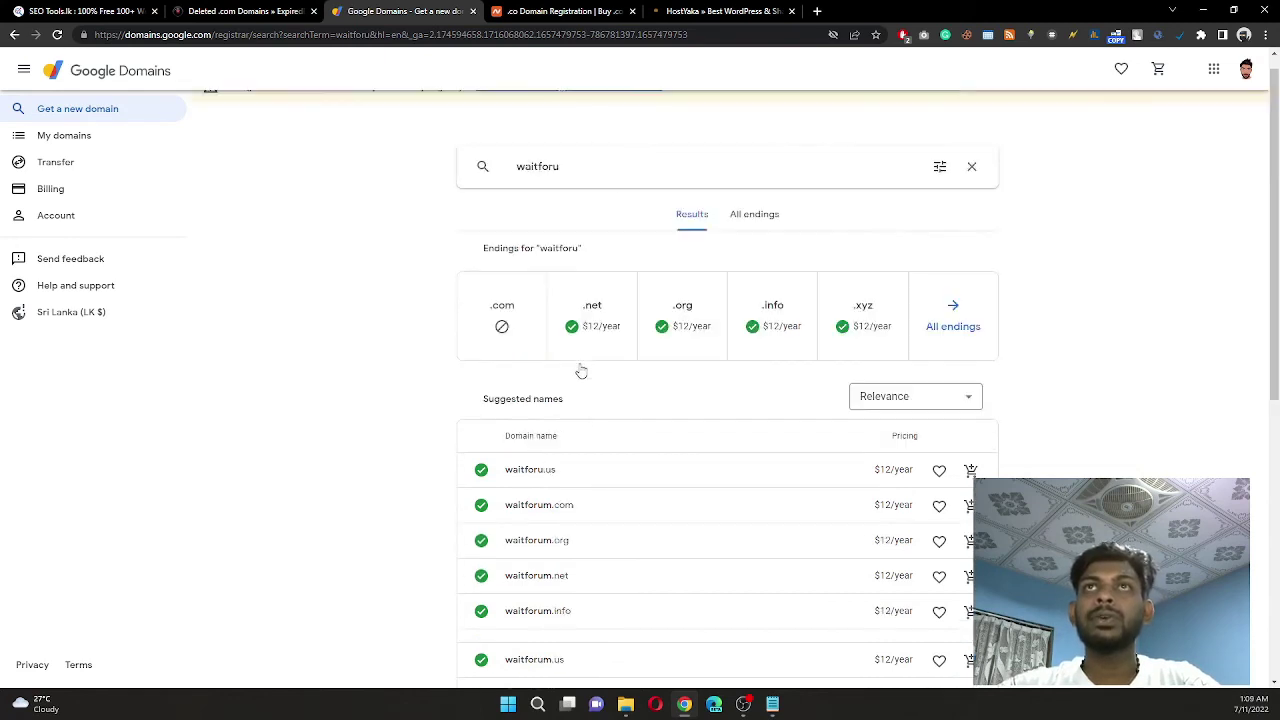
{"action": "left_click", "coordinate": [603, 360]}
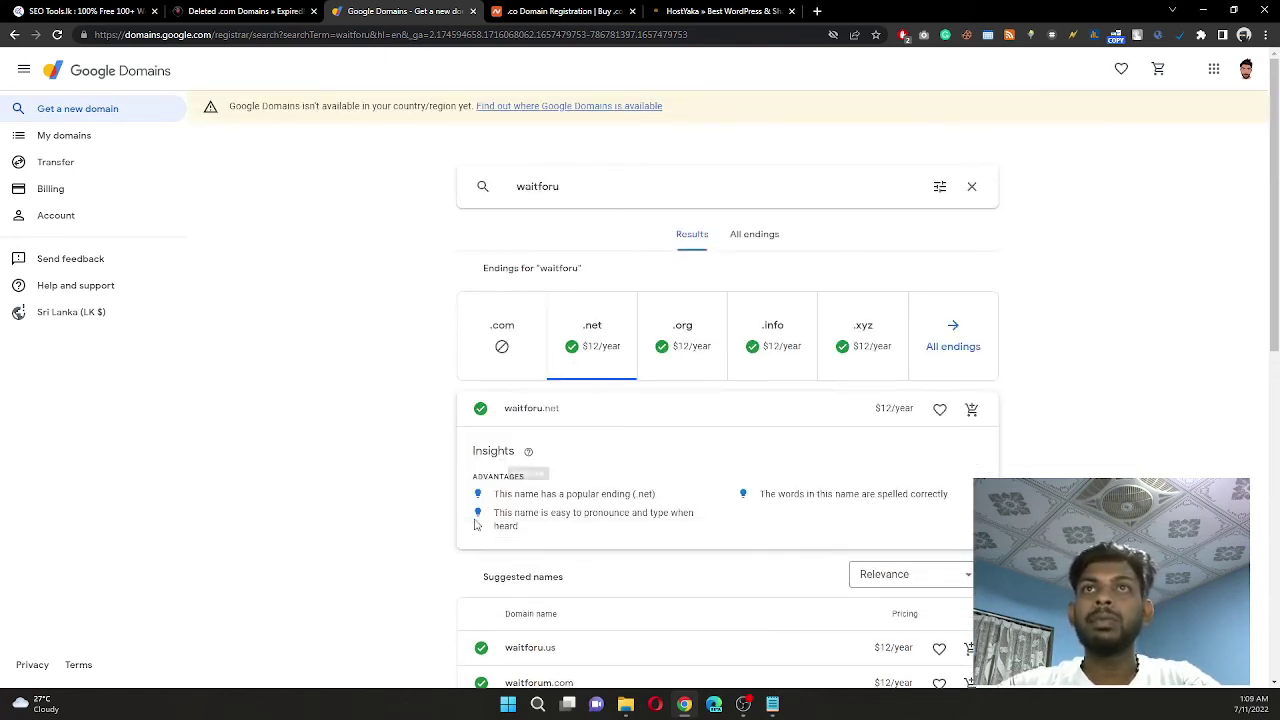
{"action": "left_click", "coordinate": [521, 370]}
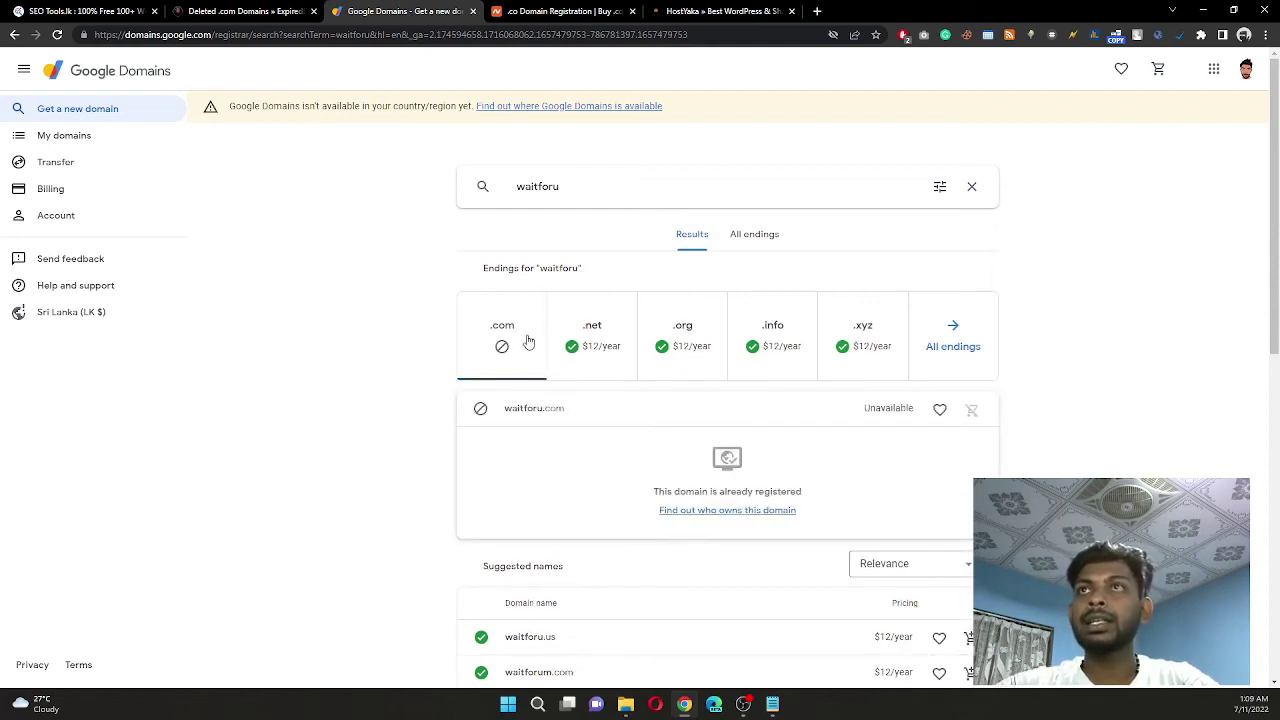
{"action": "left_click", "coordinate": [770, 362]}
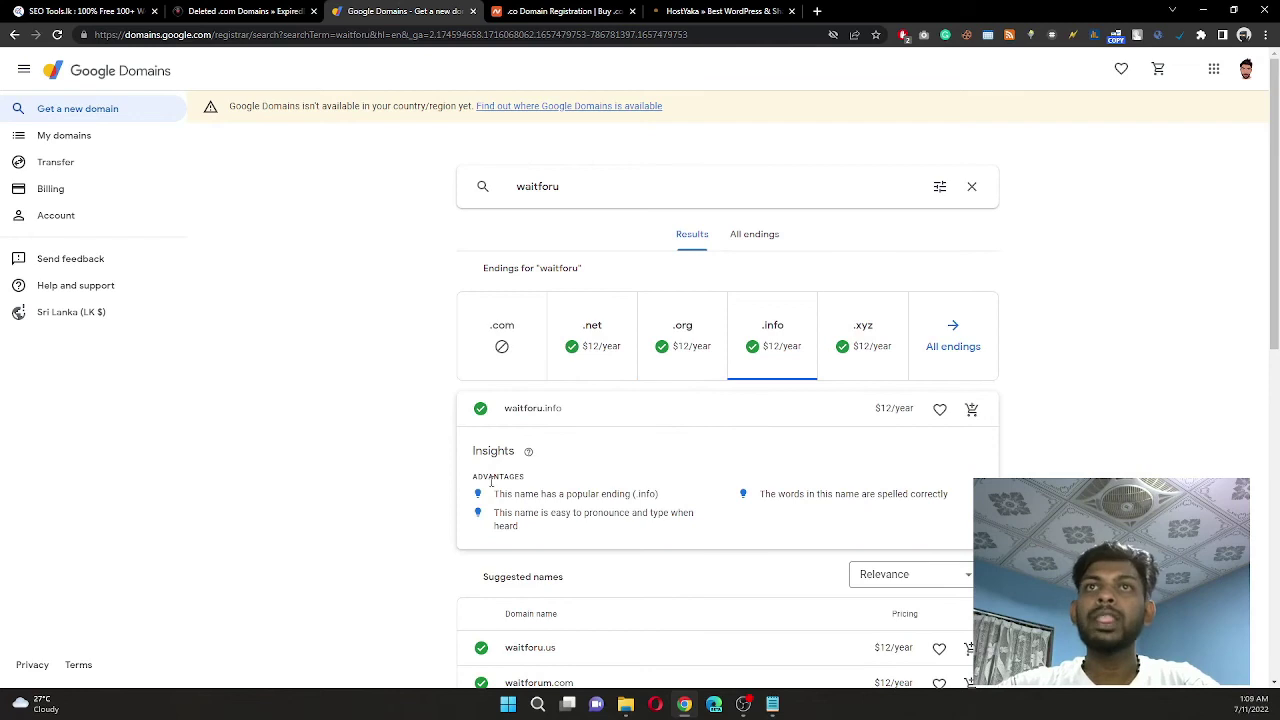
- Replace the search term with animalplannet and run the domain search
{"action": "left_click", "coordinate": [571, 183]}
{"action": "key", "text": "ctrl+a"}
{"action": "key", "text": "BackSpace"}
{"action": "type", "text": "an"}
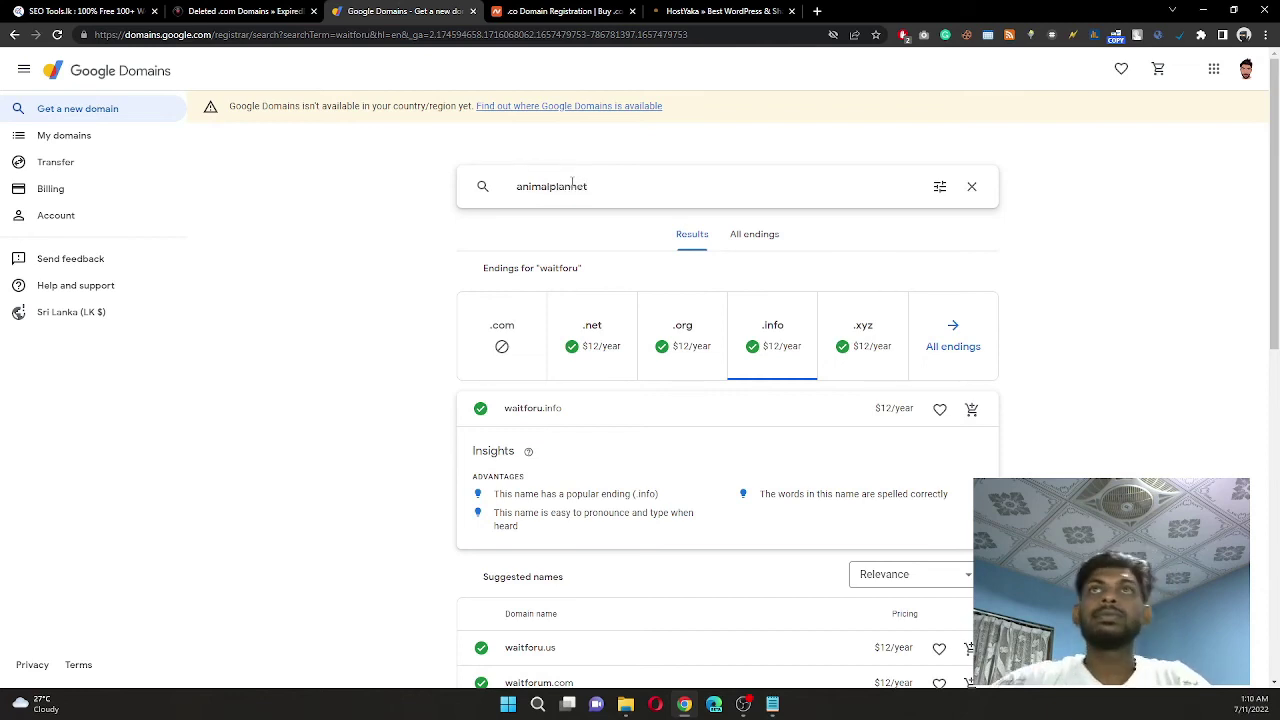
{"action": "key", "text": "Return"}
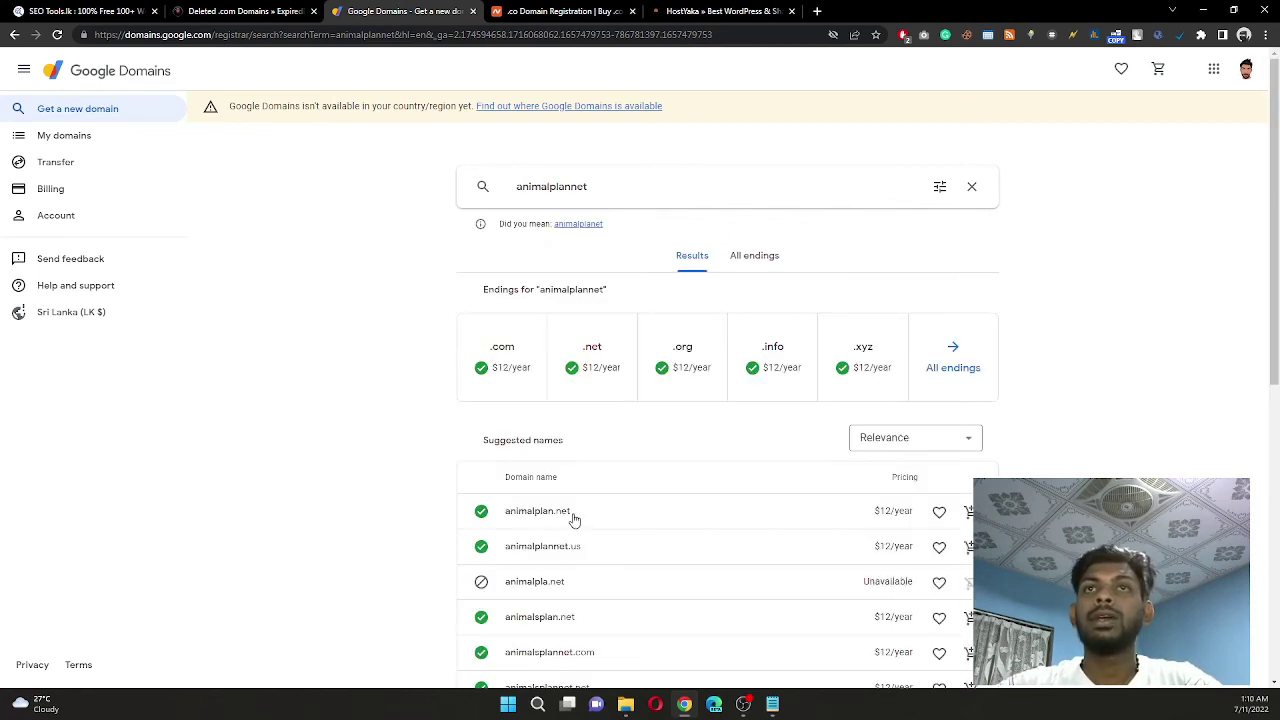
- Examine the insights for the suggested name animalplan.net, highlighting the first line of its consideration about the word plannet
{"action": "left_click", "coordinate": [574, 514]}
{"action": "scroll", "coordinate": [574, 455], "scroll_direction": "down", "scroll_amount": 1}
{"action": "scroll", "coordinate": [643, 561], "scroll_direction": "down", "scroll_amount": 2}
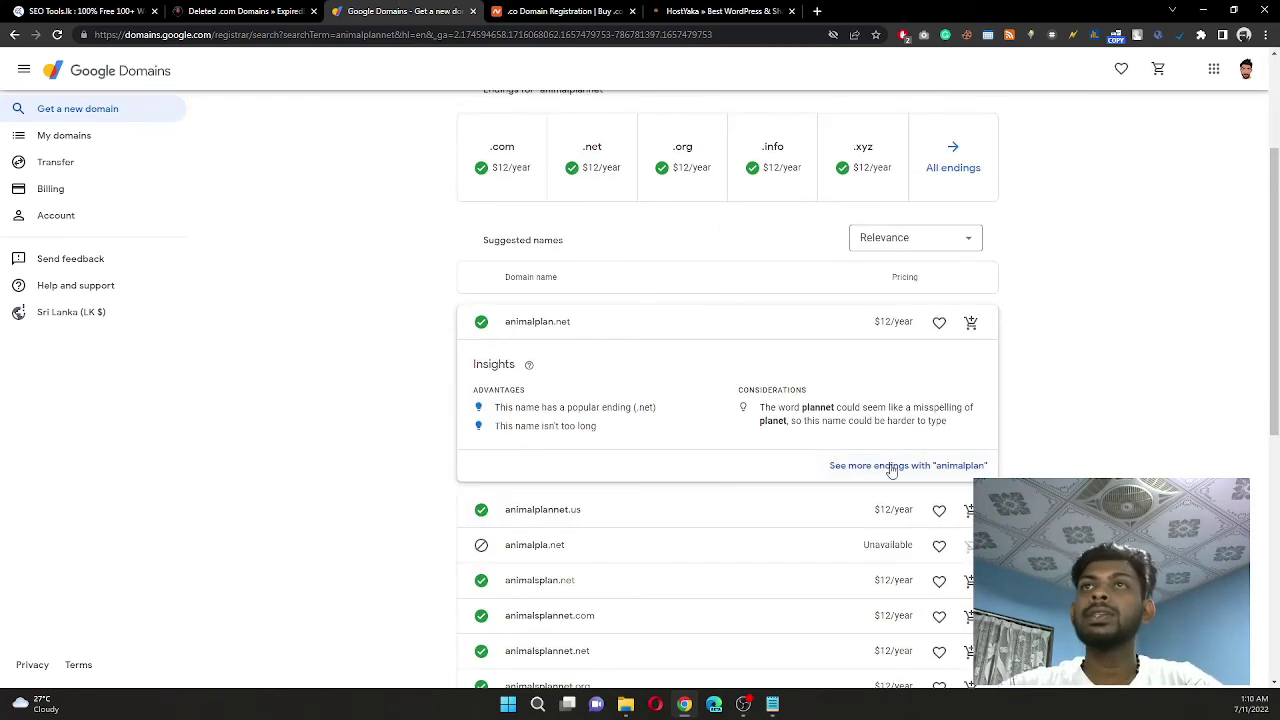
{"action": "left_click_drag", "start_coordinate": [761, 407], "coordinate": [978, 412]}
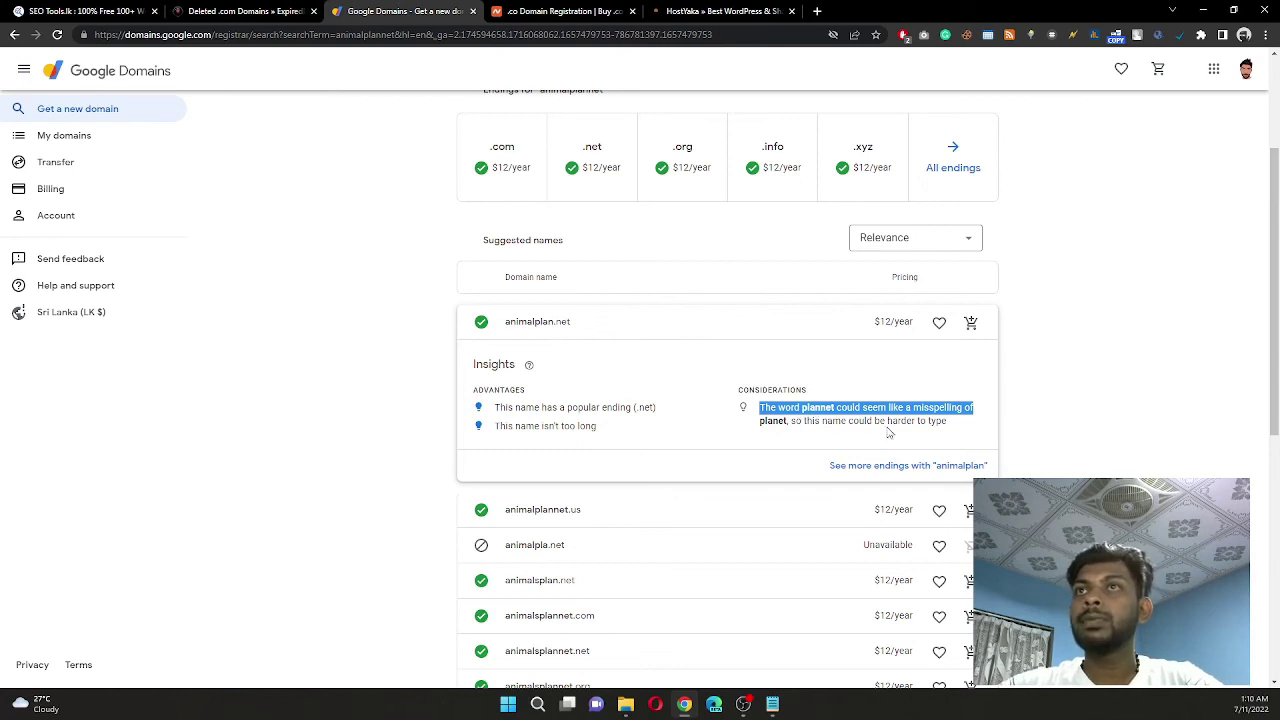
{"action": "scroll", "coordinate": [976, 430], "scroll_direction": "up", "scroll_amount": 1}
{"action": "left_click", "coordinate": [1118, 417]}
{"action": "double_click", "coordinate": [822, 474]}
- Correct the search term to animalplanet and rerun the domain search
{"action": "scroll", "coordinate": [592, 205], "scroll_direction": "up", "scroll_amount": 2}
{"action": "left_click", "coordinate": [563, 186]}
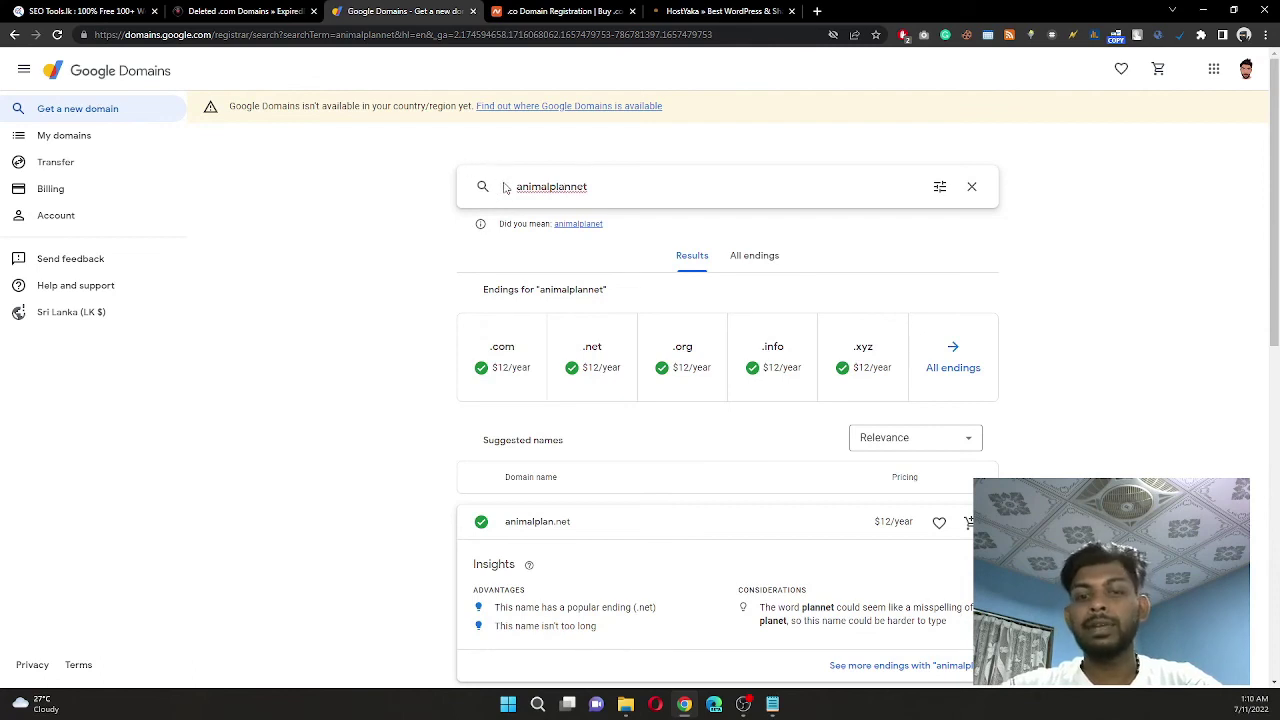
{"action": "key", "text": "Delete"}
{"action": "key", "text": "Return"}
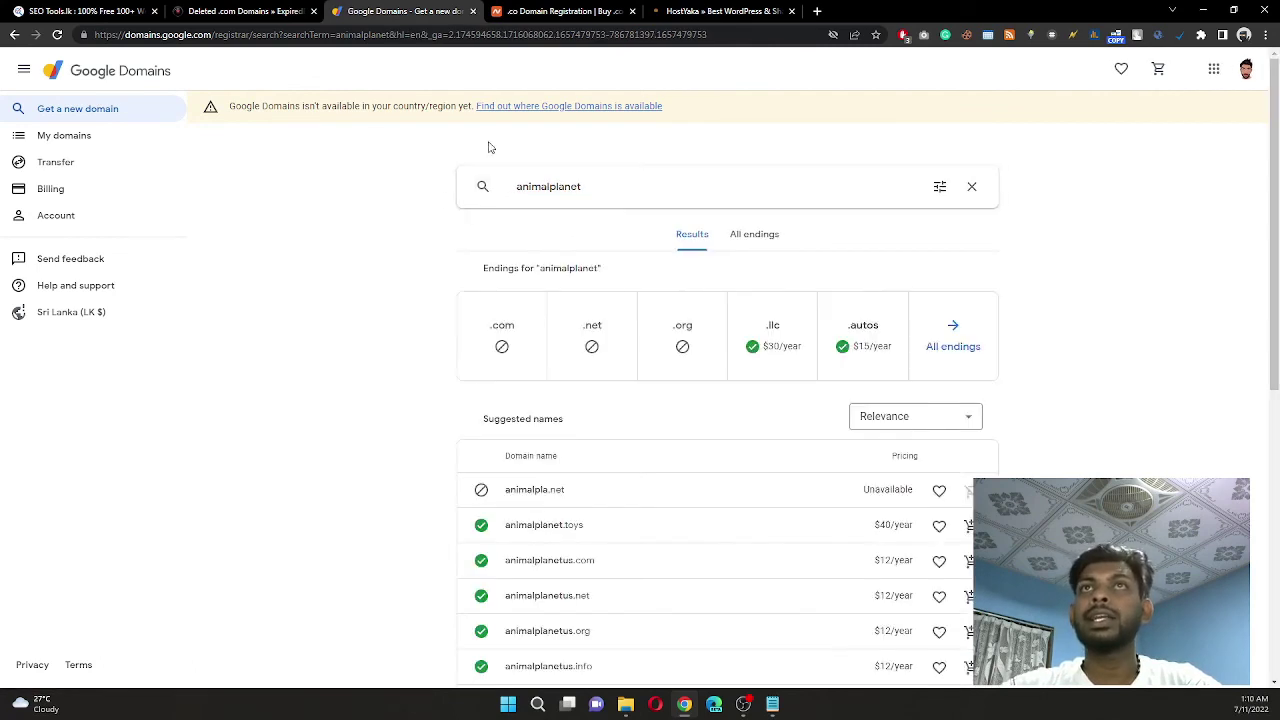
- Check the details of the suggested names animalplanet.toys and animalpla.net, then collapse them
{"action": "scroll", "coordinate": [613, 449], "scroll_direction": "down", "scroll_amount": 1}
{"action": "left_click", "coordinate": [592, 432]}
{"action": "left_click", "coordinate": [603, 440]}
{"action": "scroll", "coordinate": [603, 440], "scroll_direction": "down", "scroll_amount": 2}
{"action": "left_click", "coordinate": [603, 328]}
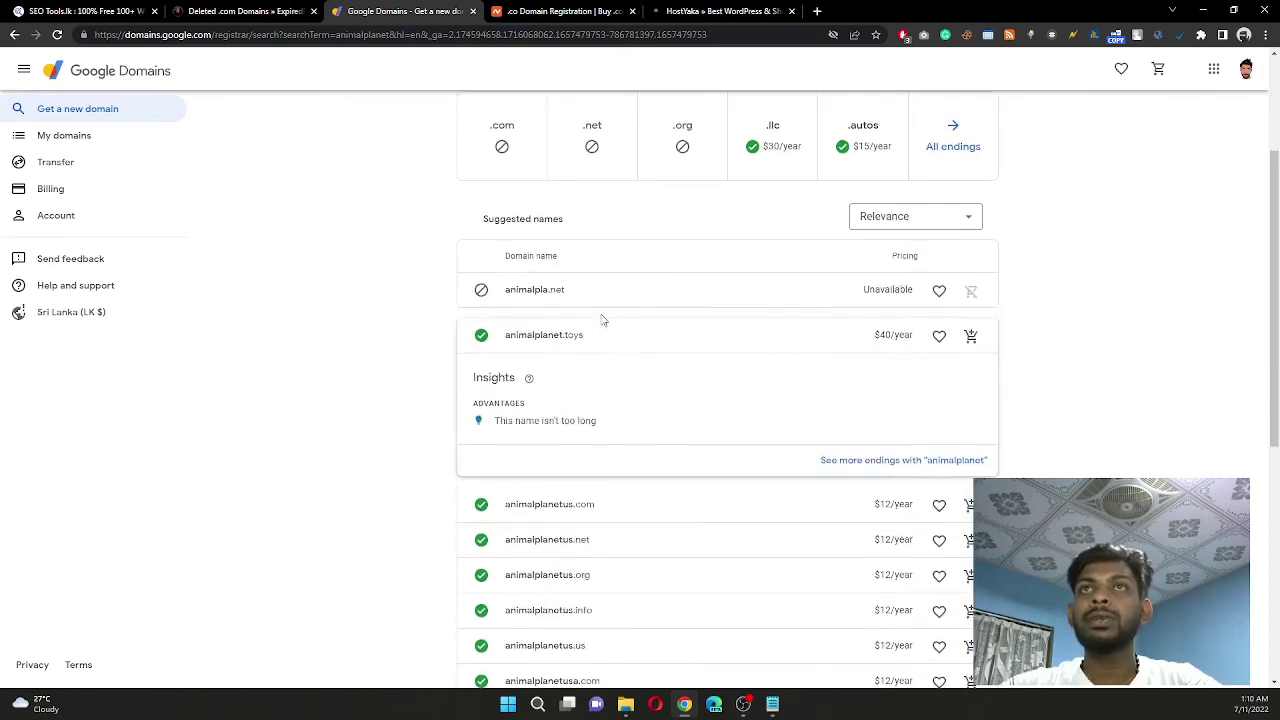
{"action": "left_click", "coordinate": [583, 292]}
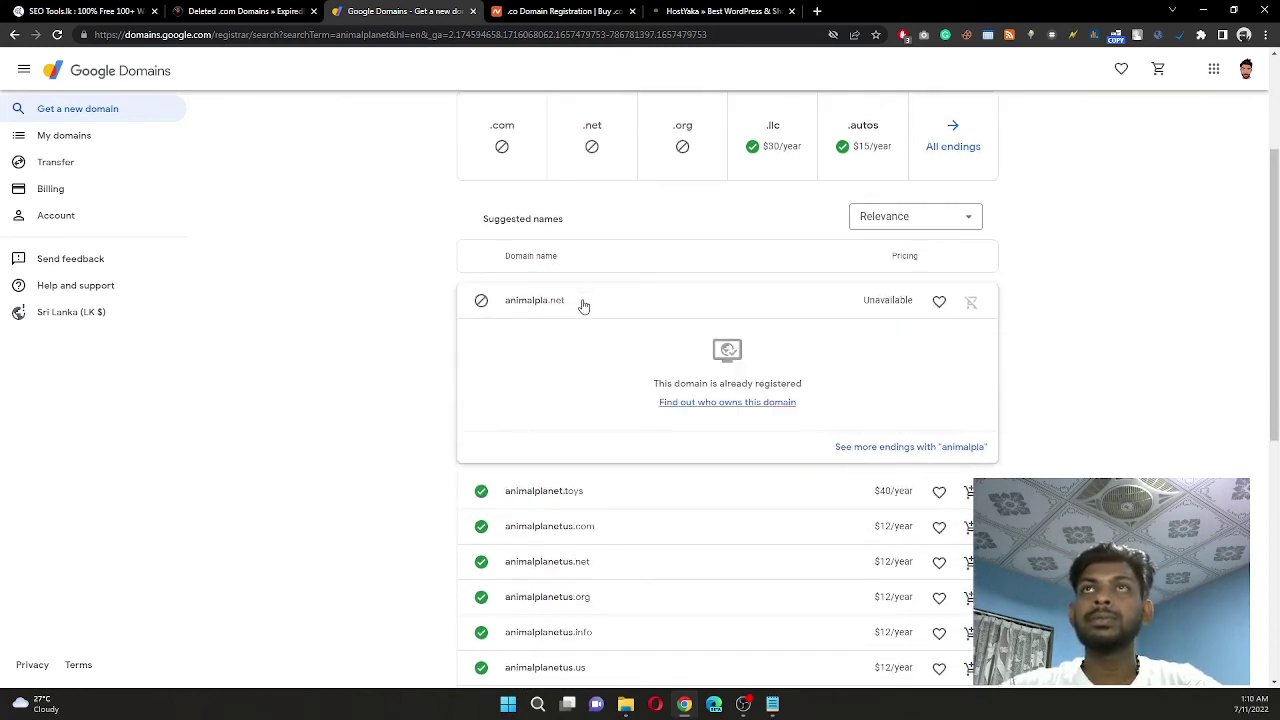
{"action": "left_click", "coordinate": [583, 302]}
- Examine the .autos ending for animalplanet, highlighting its listed advantages, then collapse its details
{"action": "left_click", "coordinate": [870, 148]}
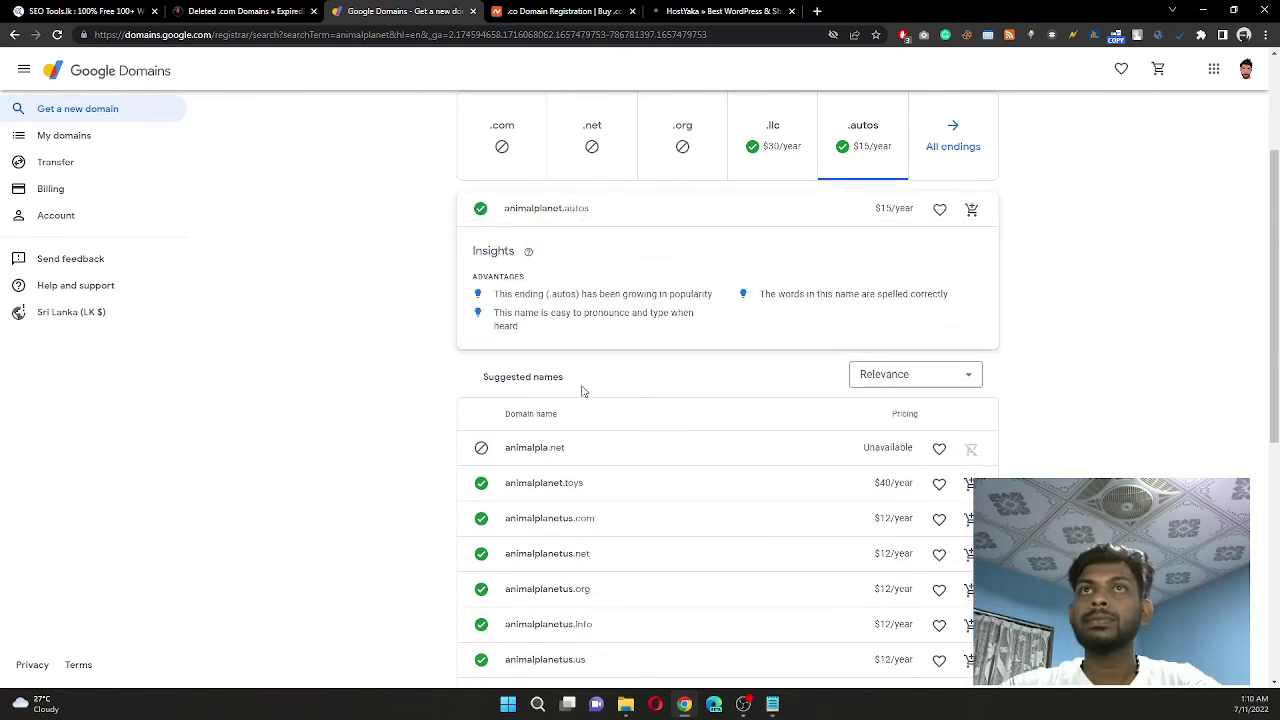
{"action": "left_click_drag", "start_coordinate": [494, 300], "coordinate": [960, 300]}
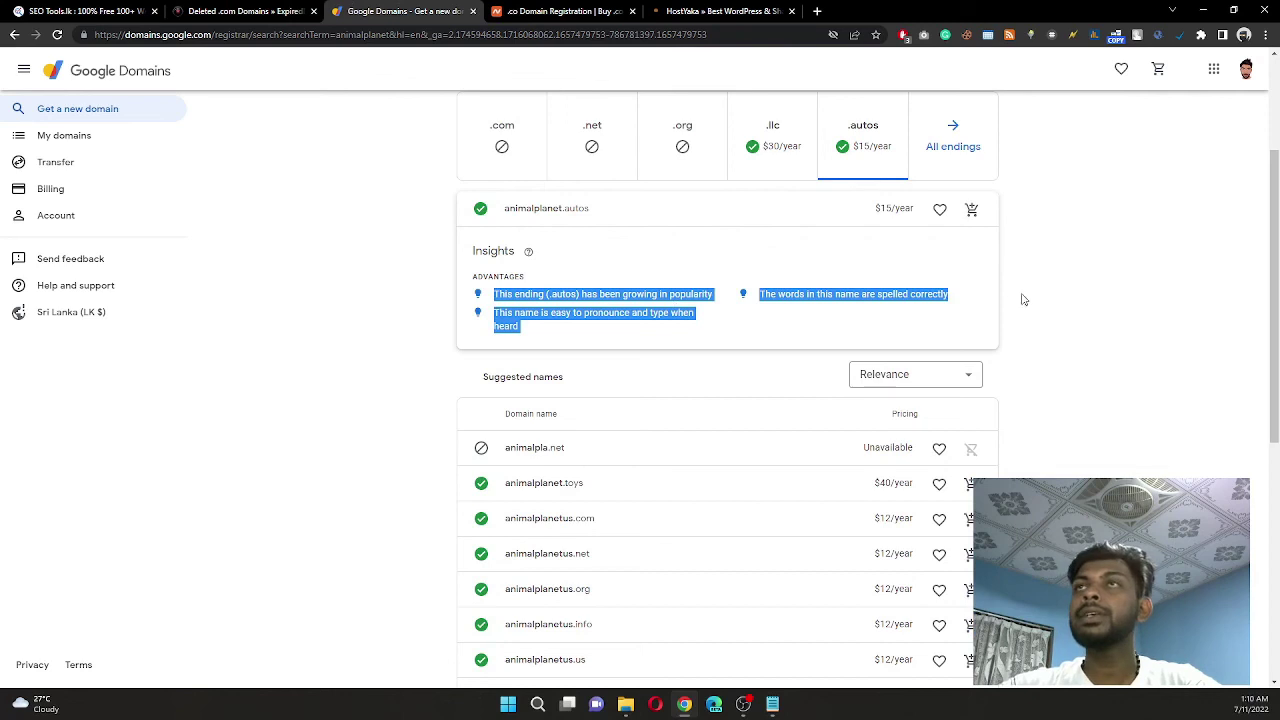
{"action": "left_click", "coordinate": [1053, 293]}
{"action": "scroll", "coordinate": [520, 300], "scroll_direction": "up", "scroll_amount": 2}
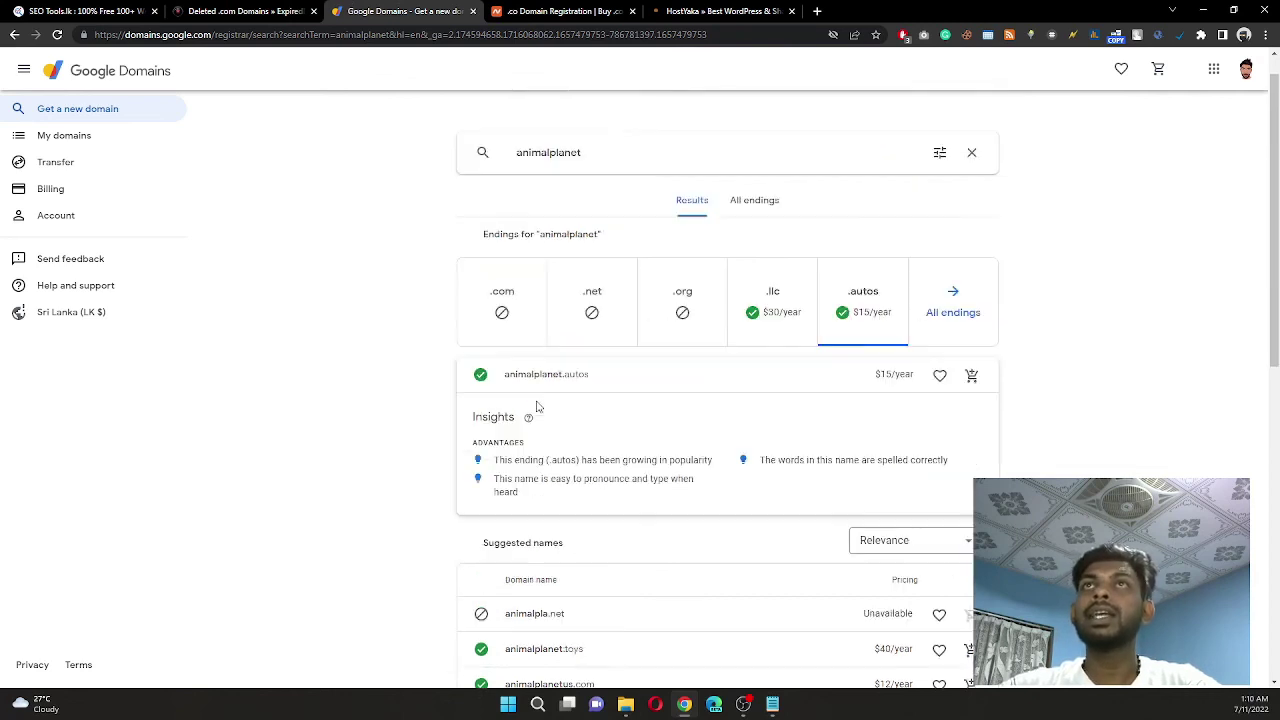
{"action": "left_click", "coordinate": [862, 370]}
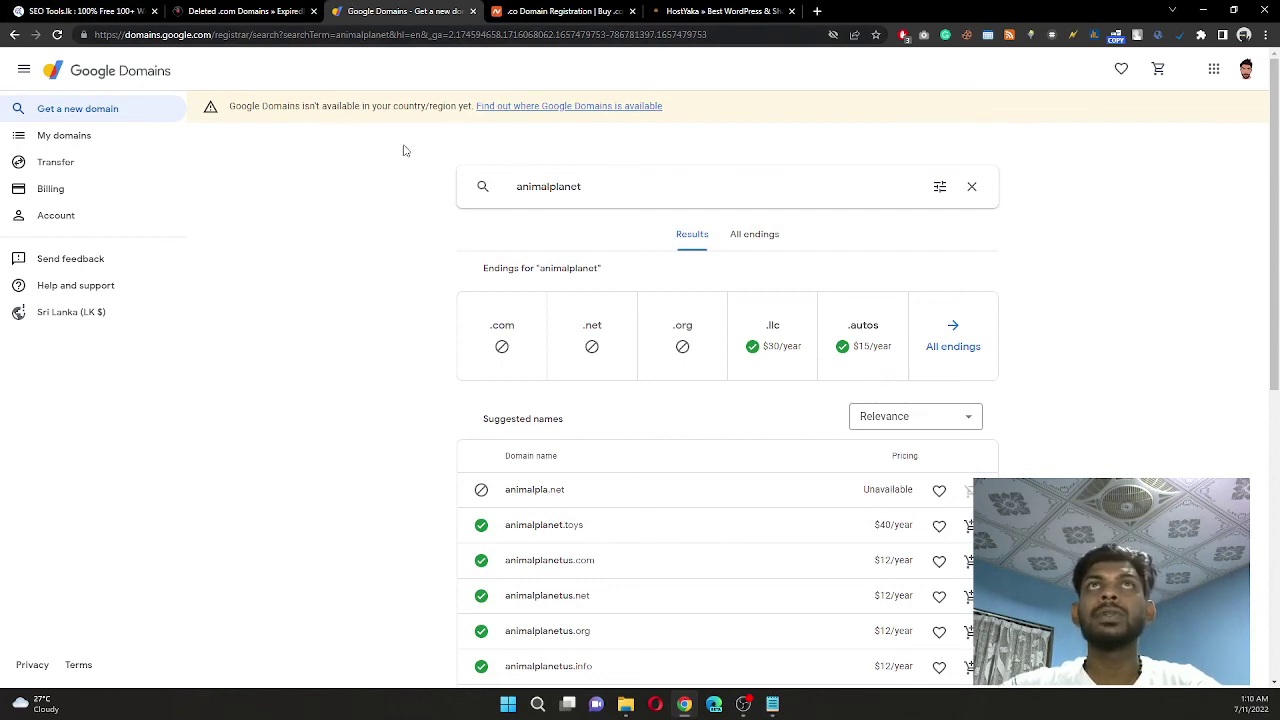
- Switch to the Namecheap site, open its home page and look over the domain search and current deals
{"action": "left_click", "coordinate": [530, 12]}
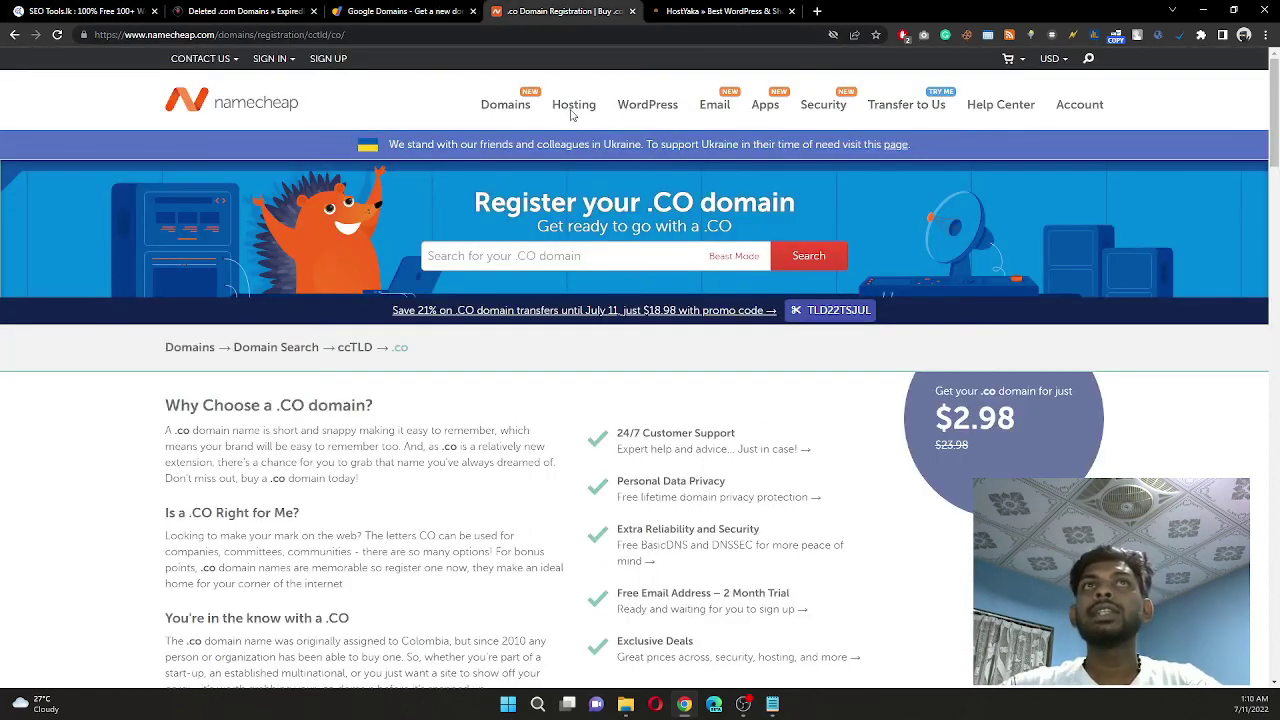
{"action": "left_click", "coordinate": [240, 108]}
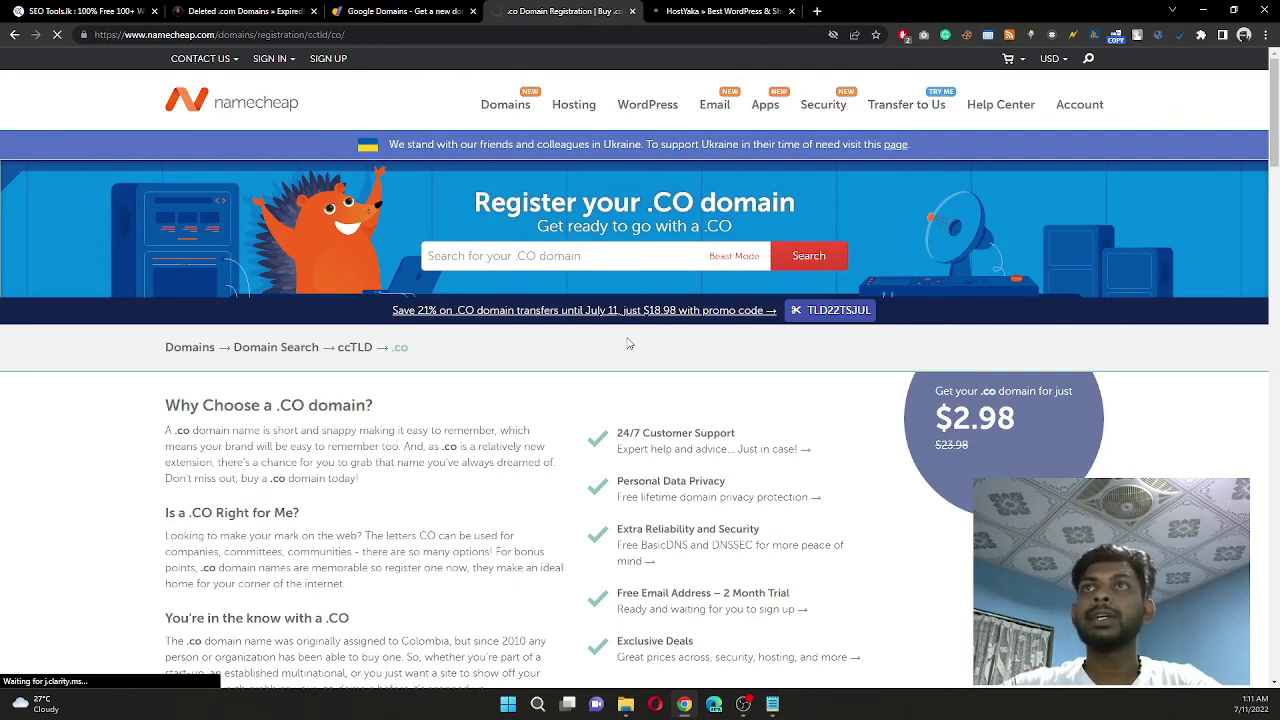
{"action": "scroll", "coordinate": [378, 410], "scroll_direction": "down", "scroll_amount": 3}
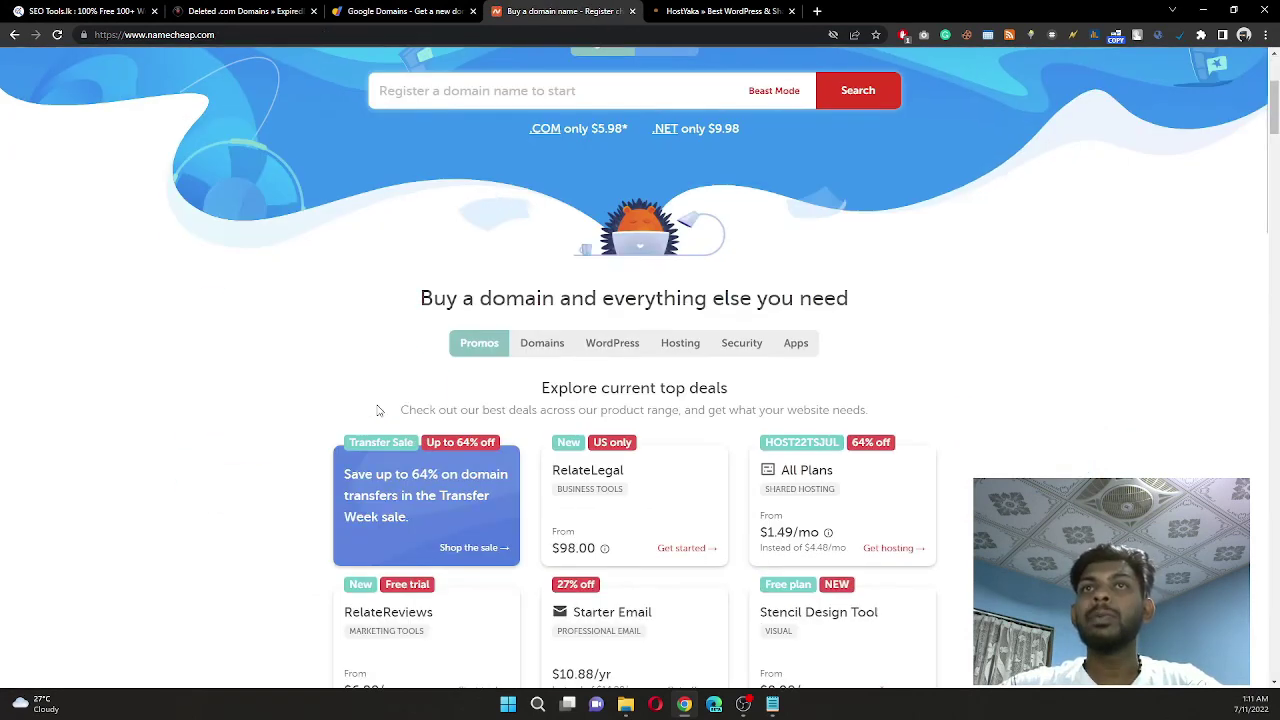
{"action": "scroll", "coordinate": [378, 410], "scroll_direction": "up", "scroll_amount": 3}
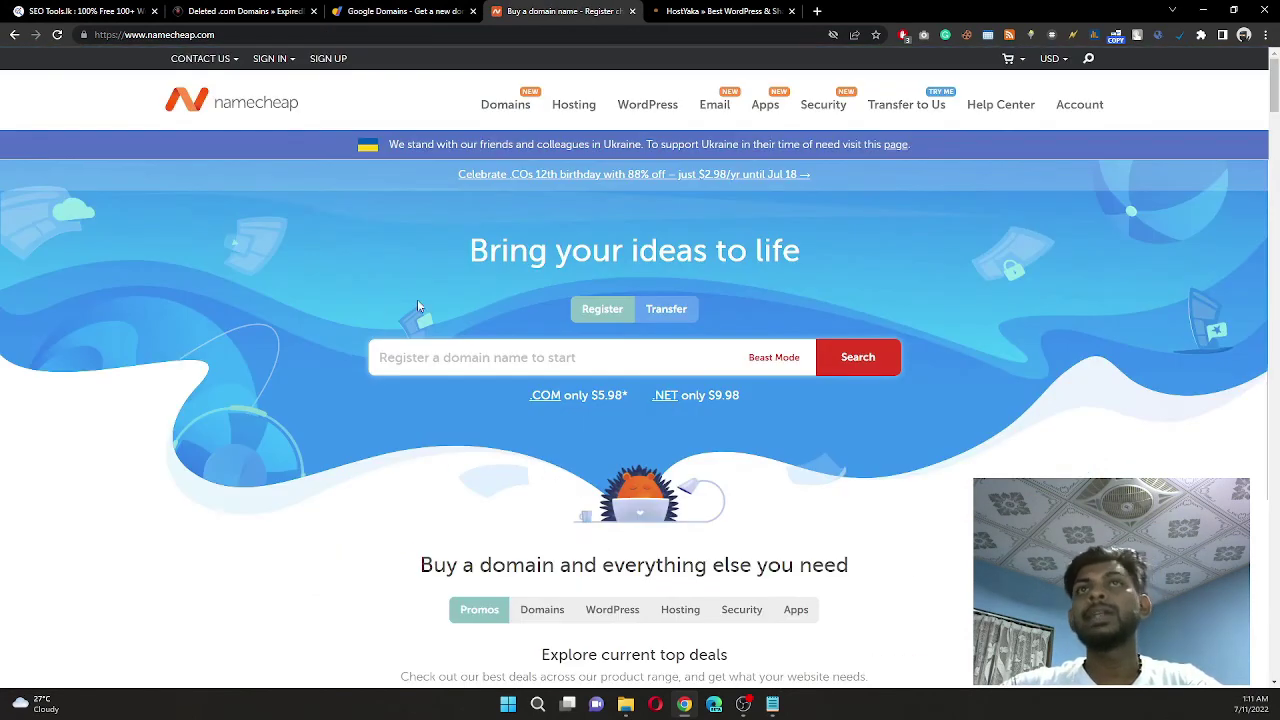
{"action": "left_click", "coordinate": [449, 350]}
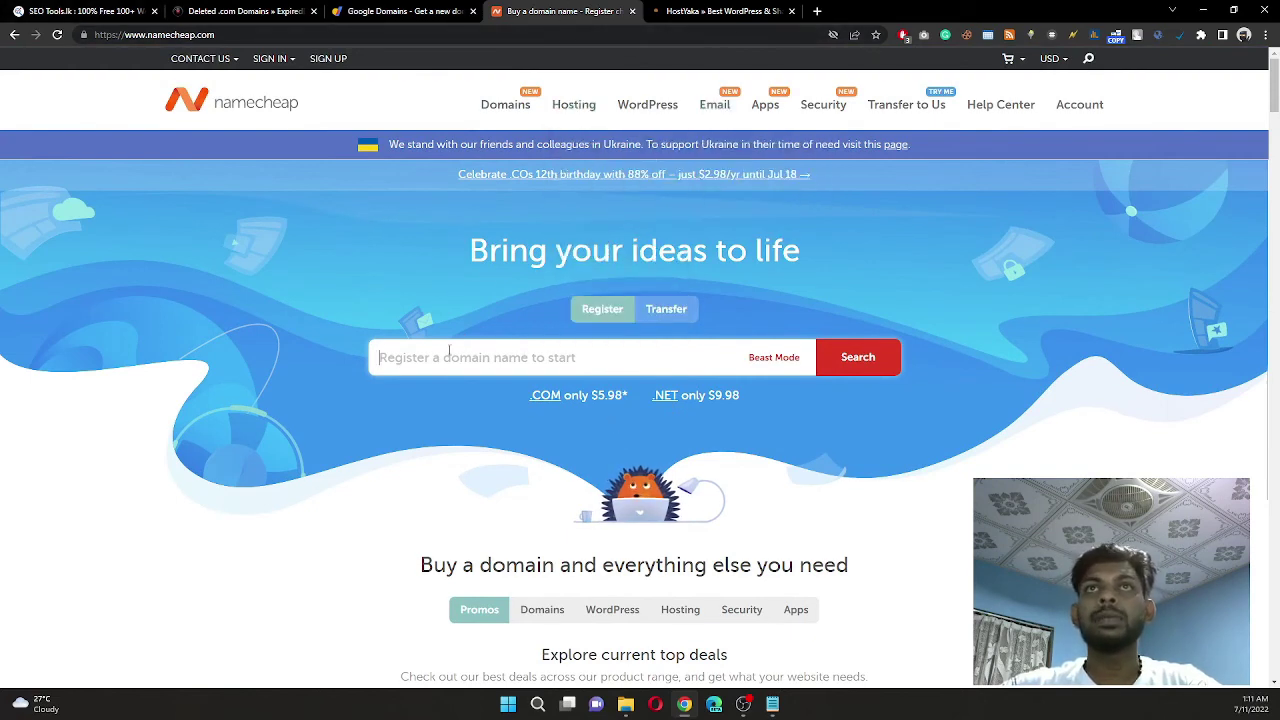
- Switch to the HostYaka site to view its home page, then switch to the SEOTools.lk site
{"action": "left_click", "coordinate": [720, 11]}
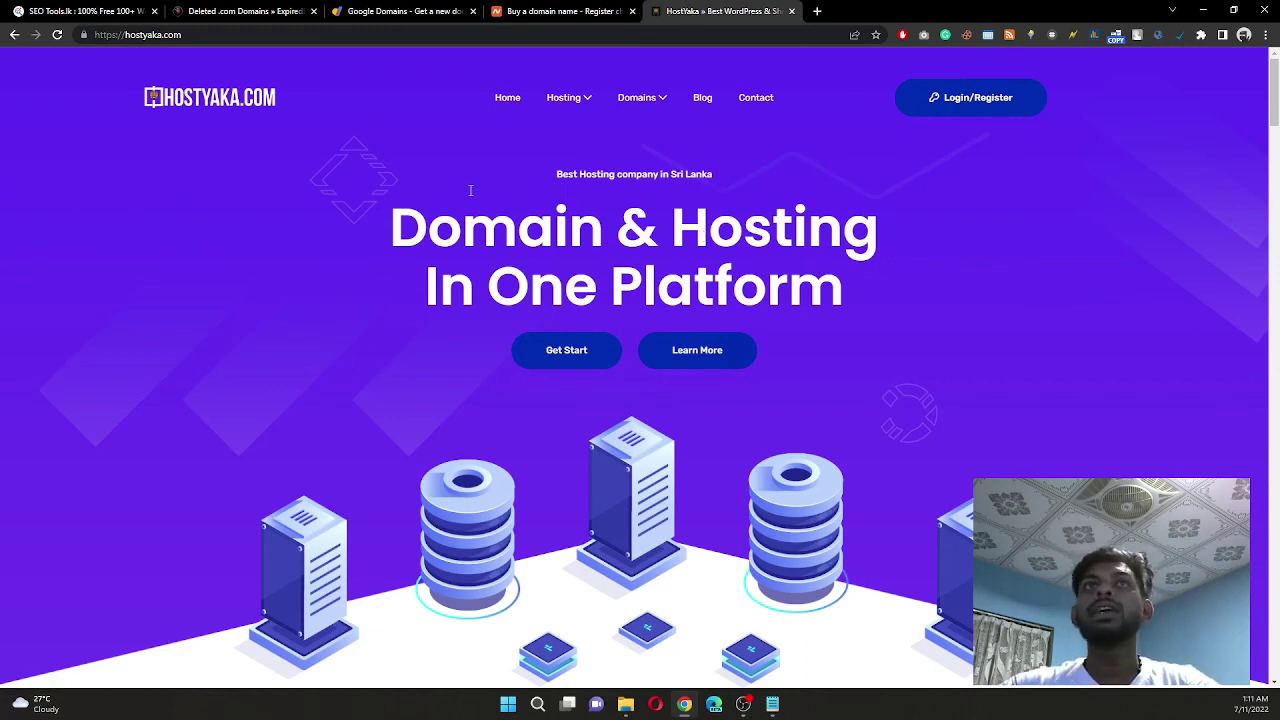
{"action": "left_click", "coordinate": [80, 11]}
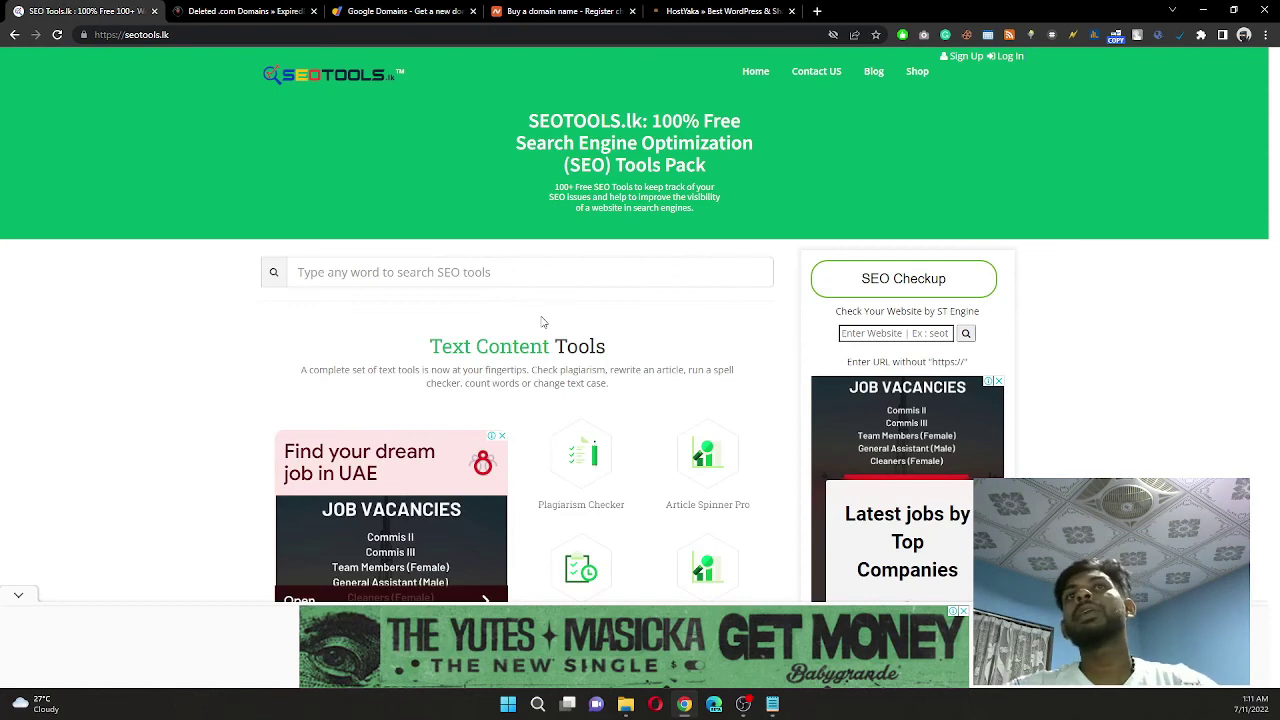